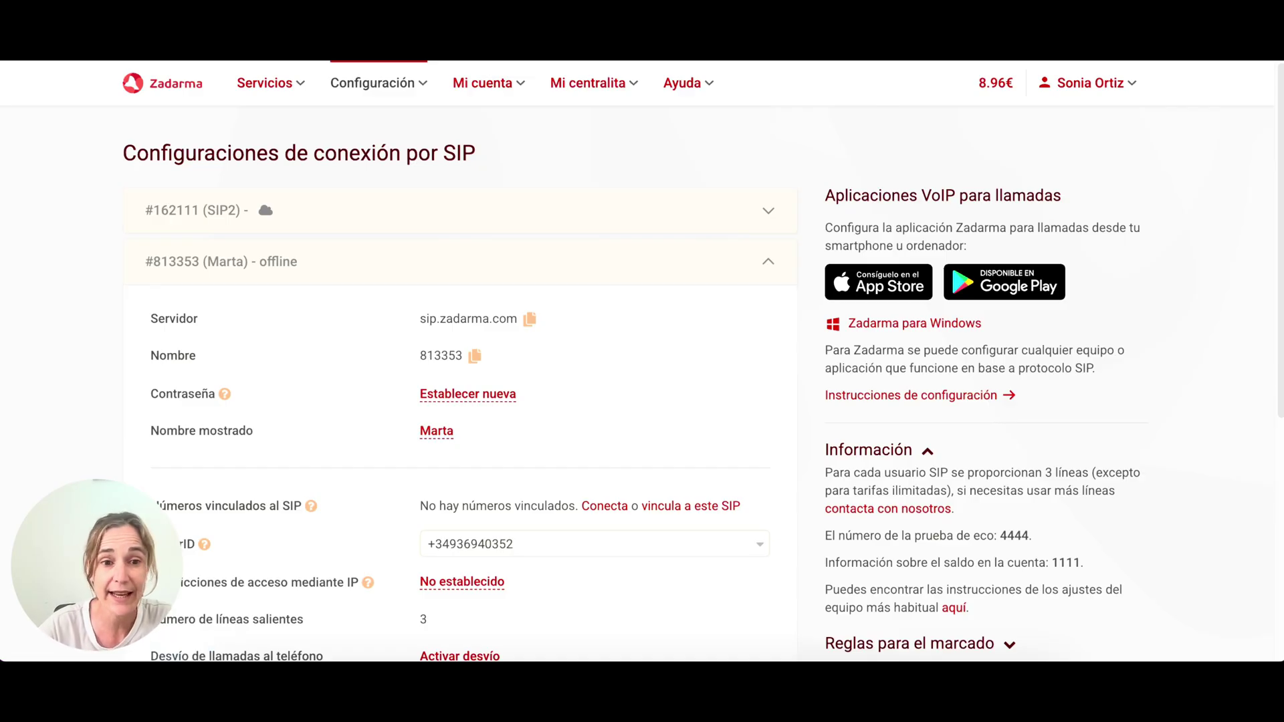
Step: Open the SIP settings and review the connection details of both SIP accounts
mouse_move(379, 83)
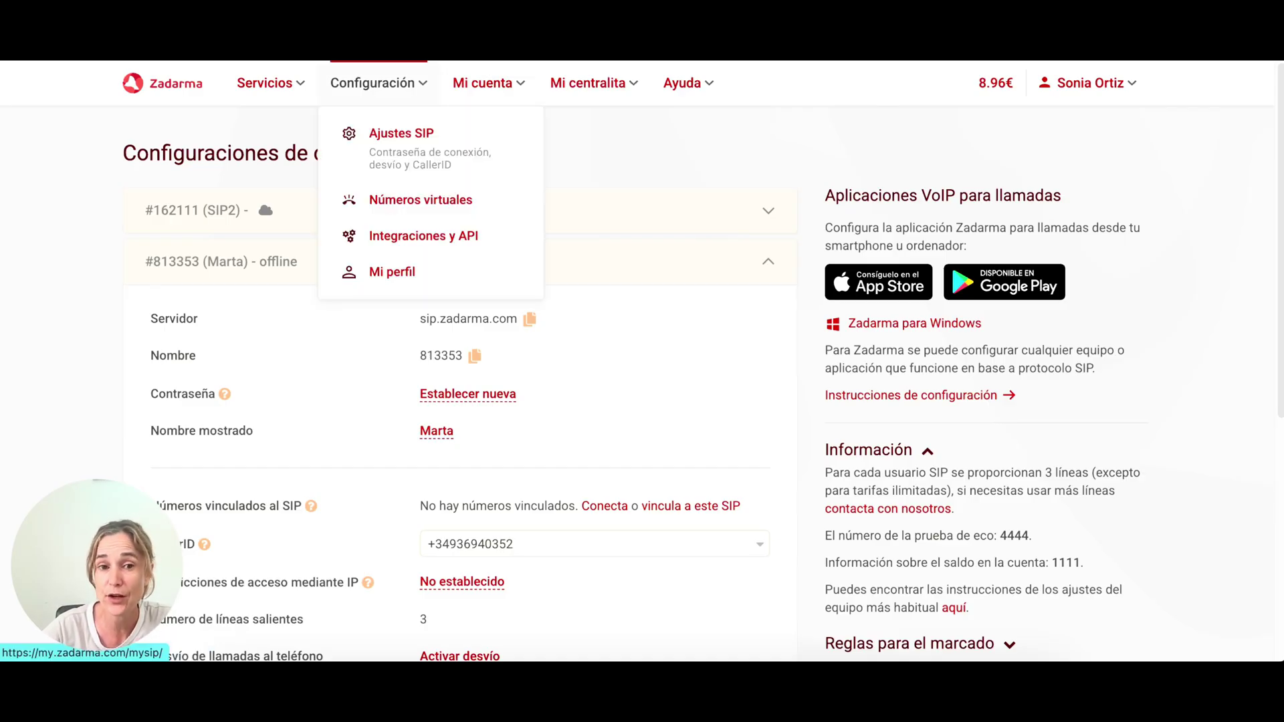
key(Return)
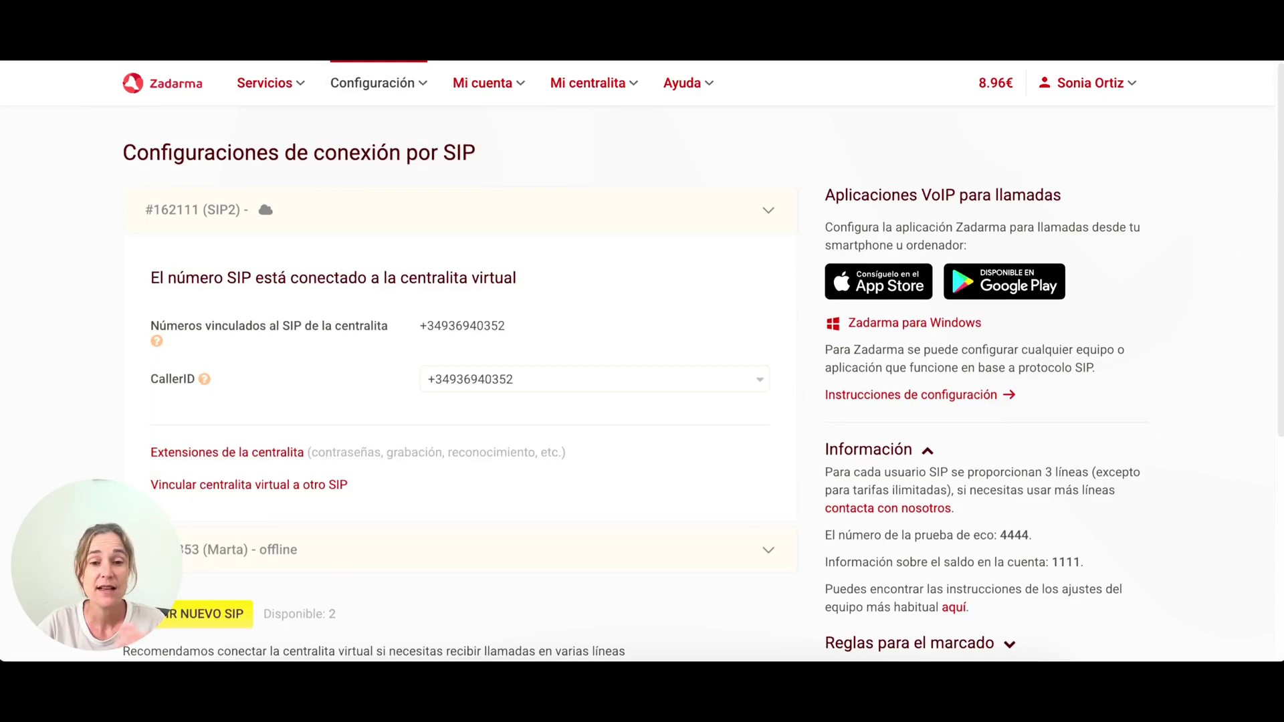
scroll(642, 362, down, 2)
key(Return)
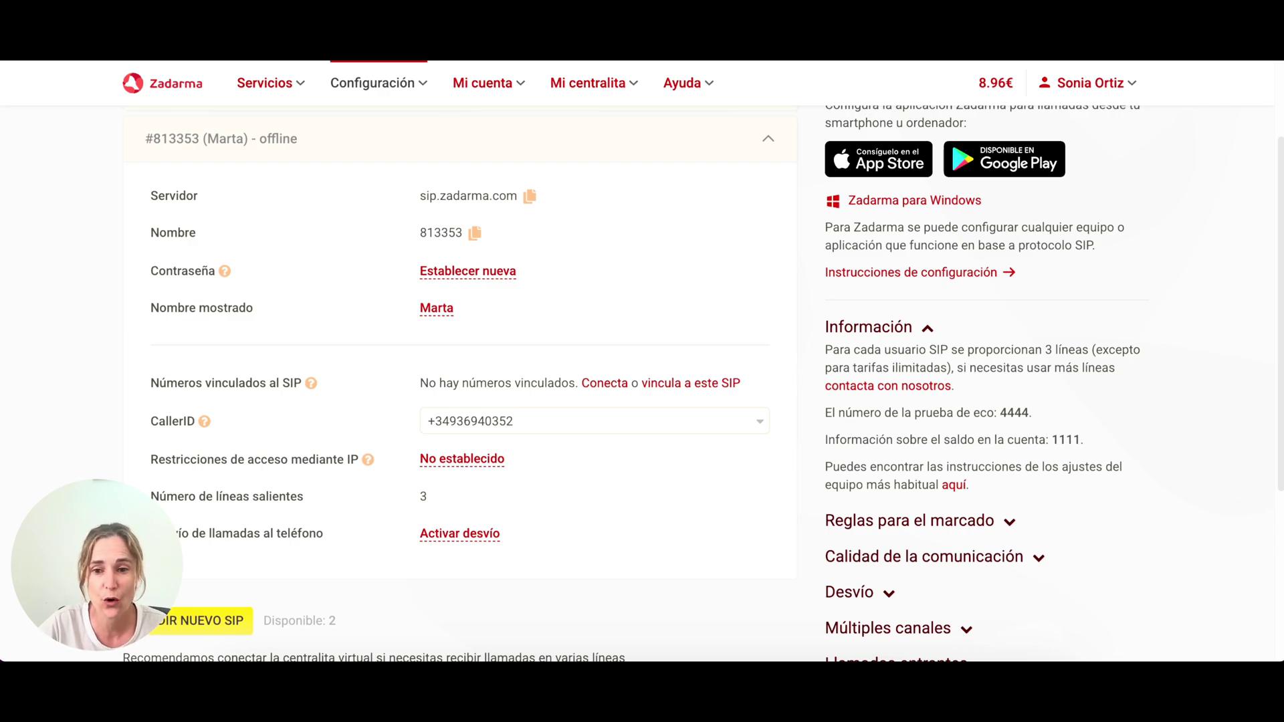
scroll(642, 381, up, 2)
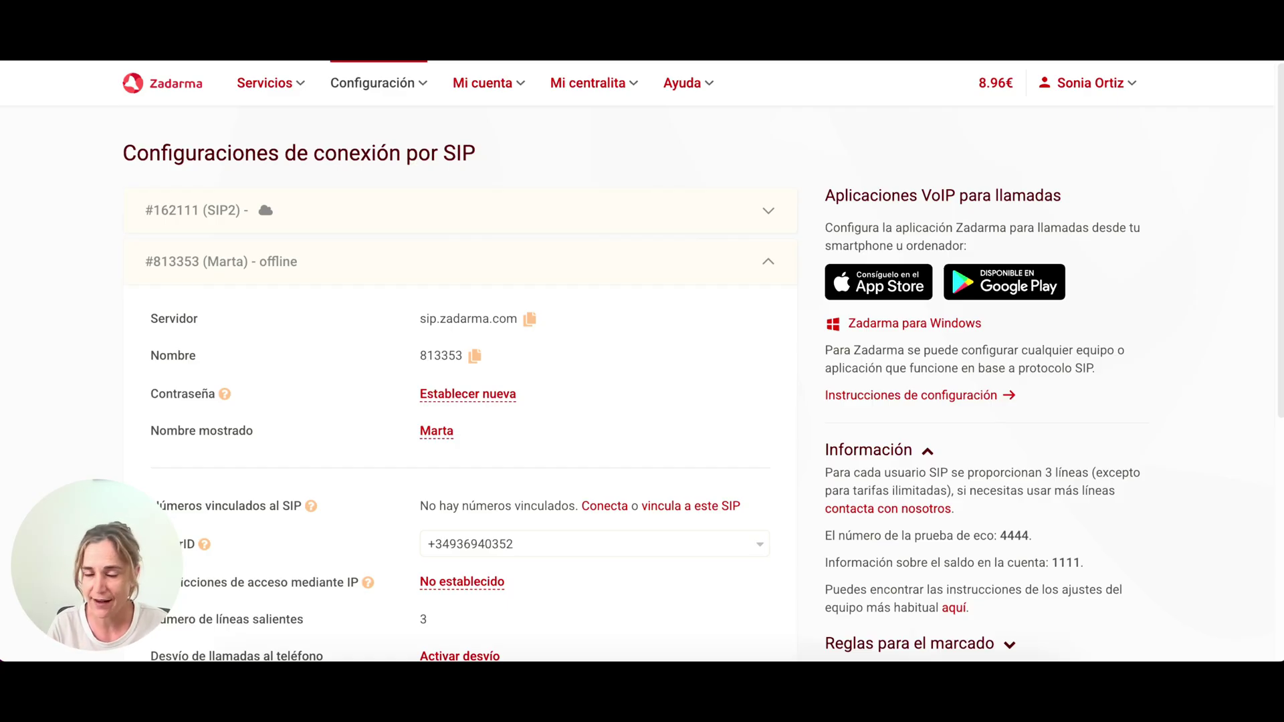
Step: Open the virtual PBX extensions page and view the settings of Extension 100
mouse_move(588, 83)
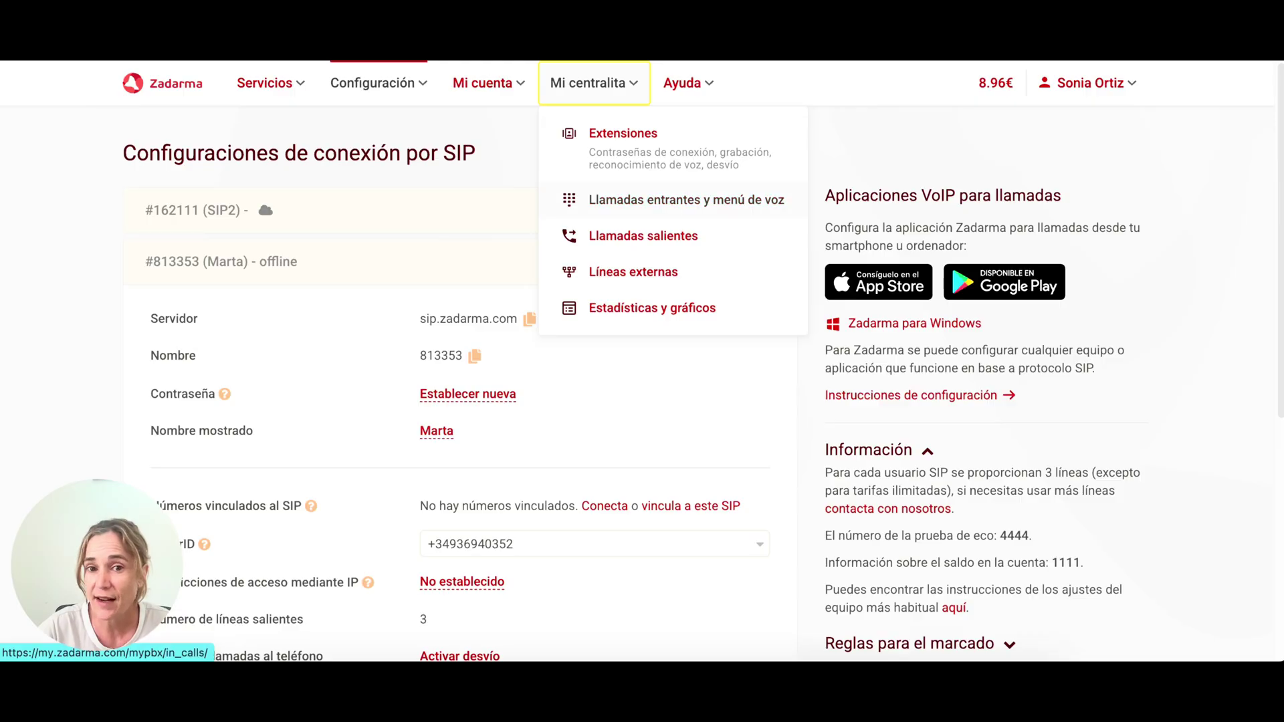
key(Tab)
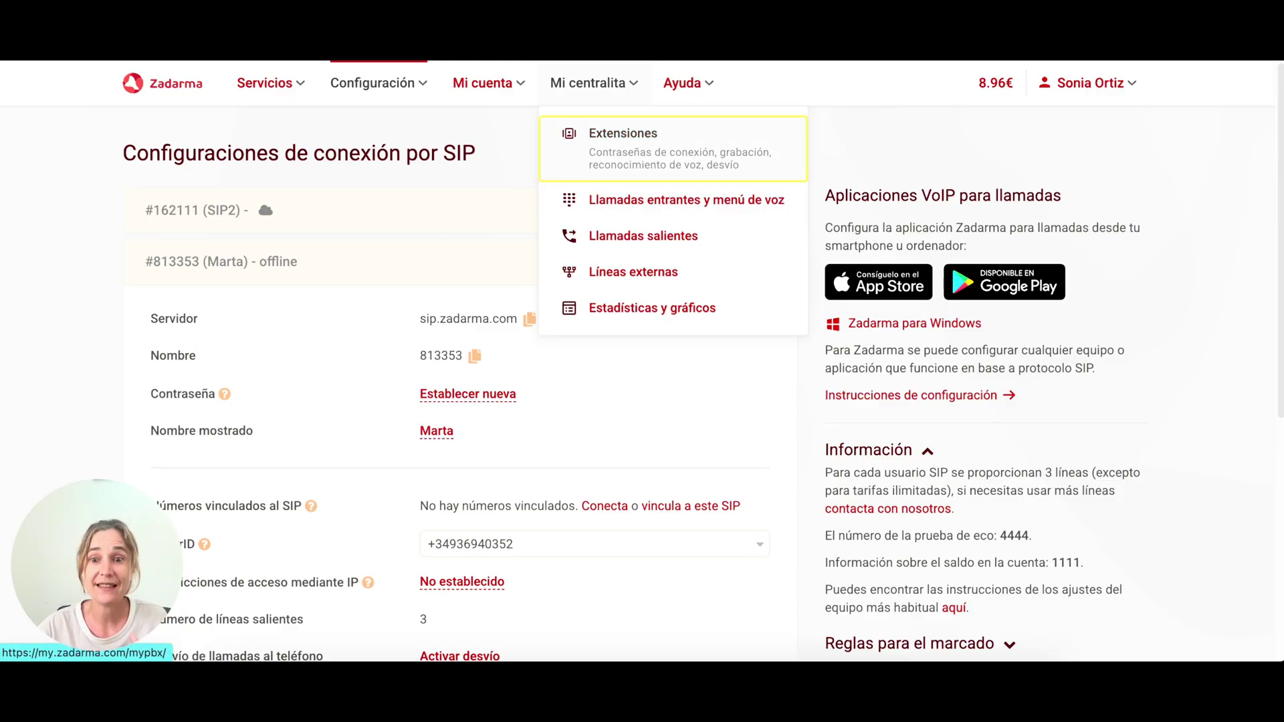
key(Return)
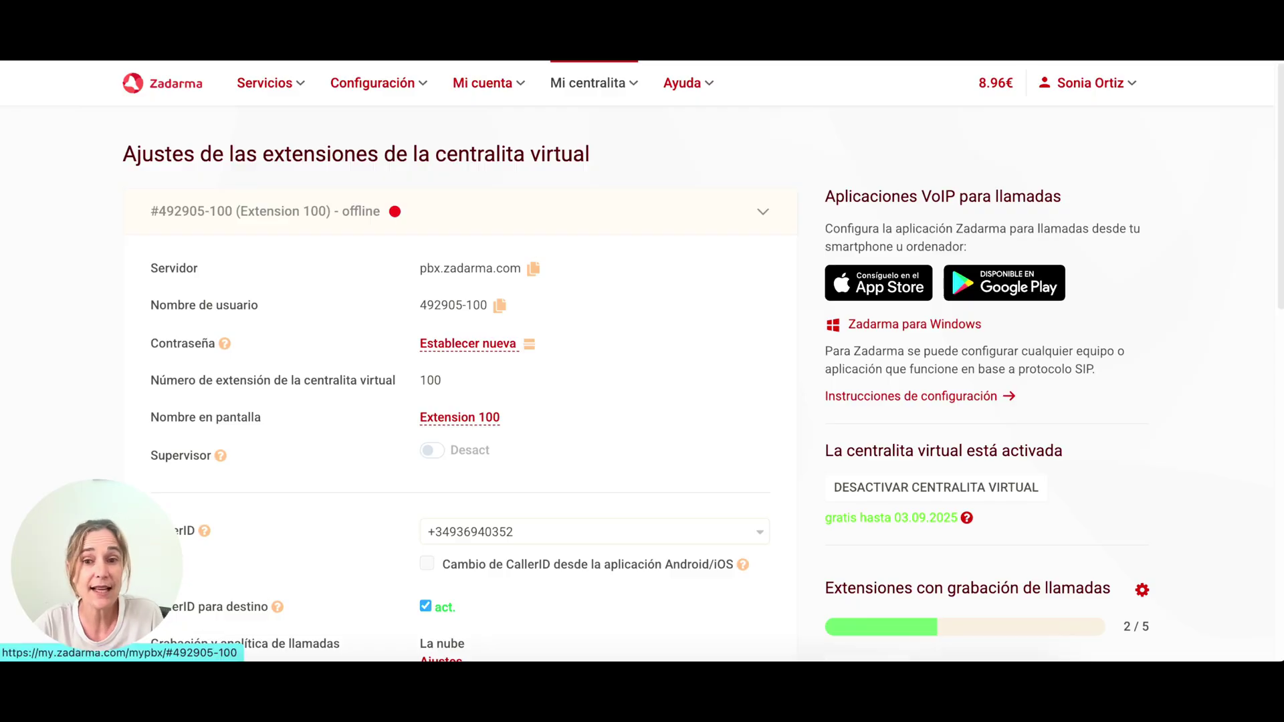
click(267, 210)
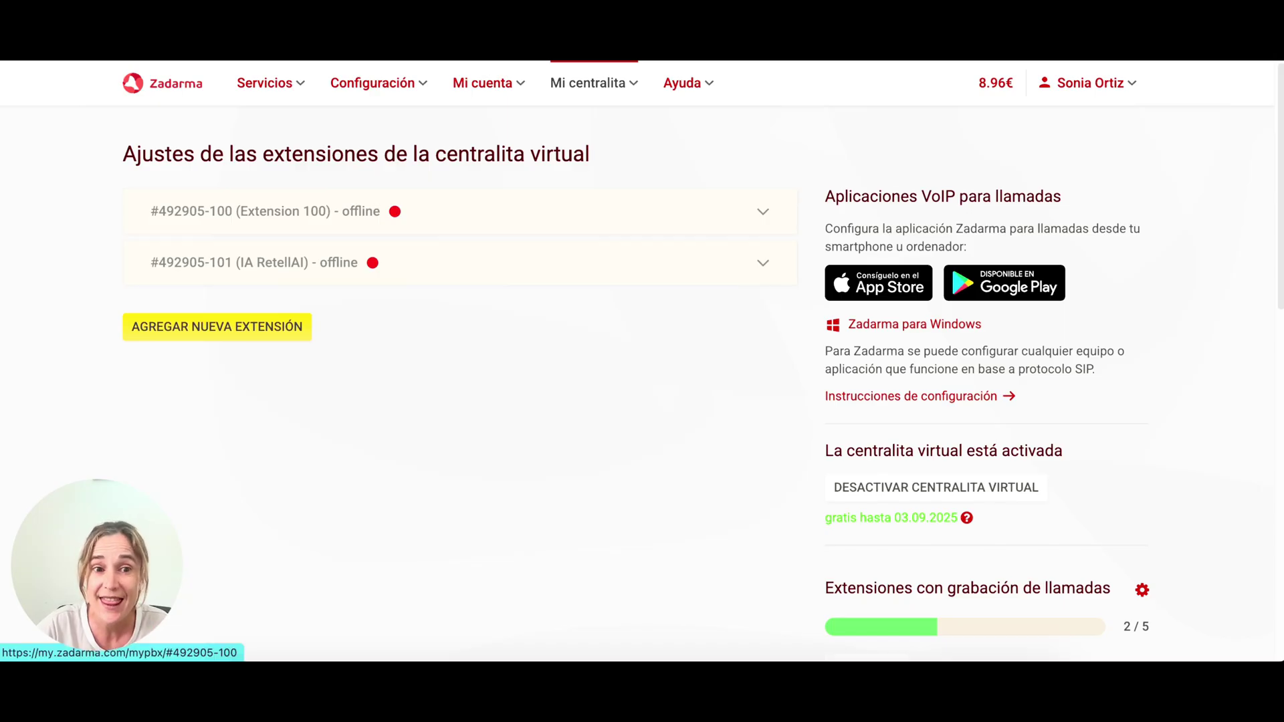
click(268, 211)
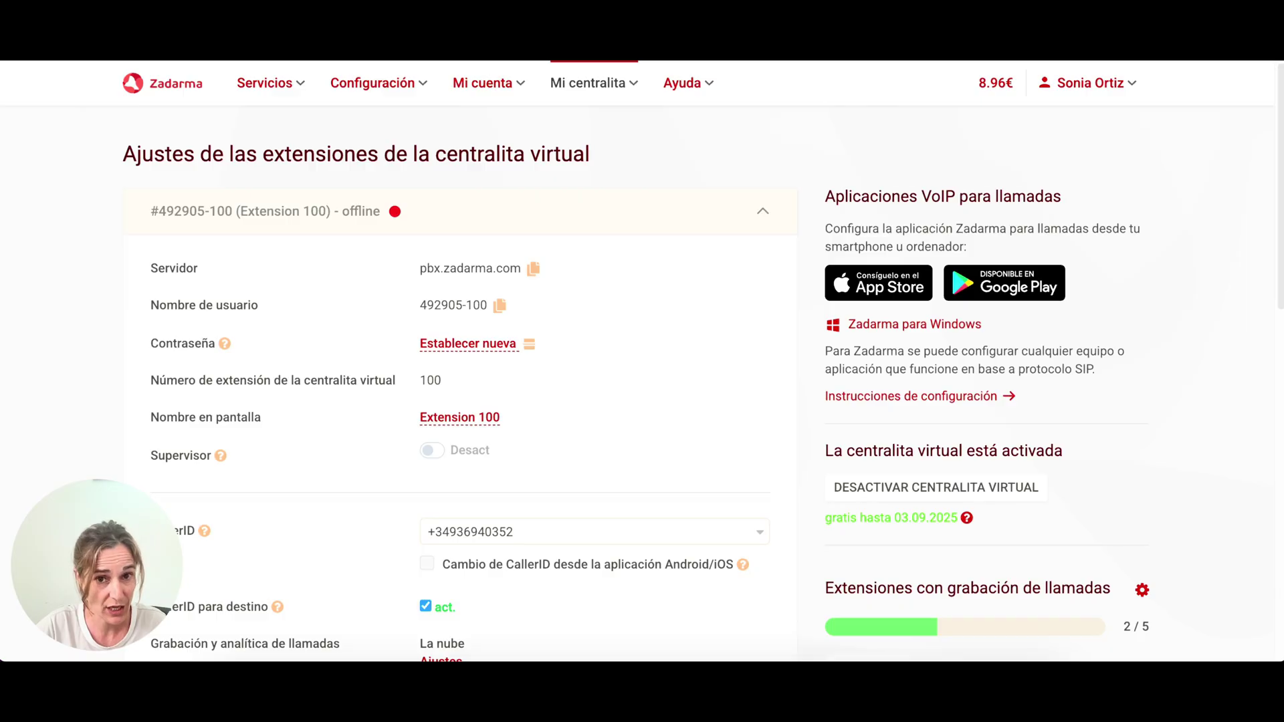
Step: Open the virtual number's external server settings, preview the SIP URI options and close the dialog without saving
mouse_move(372, 83)
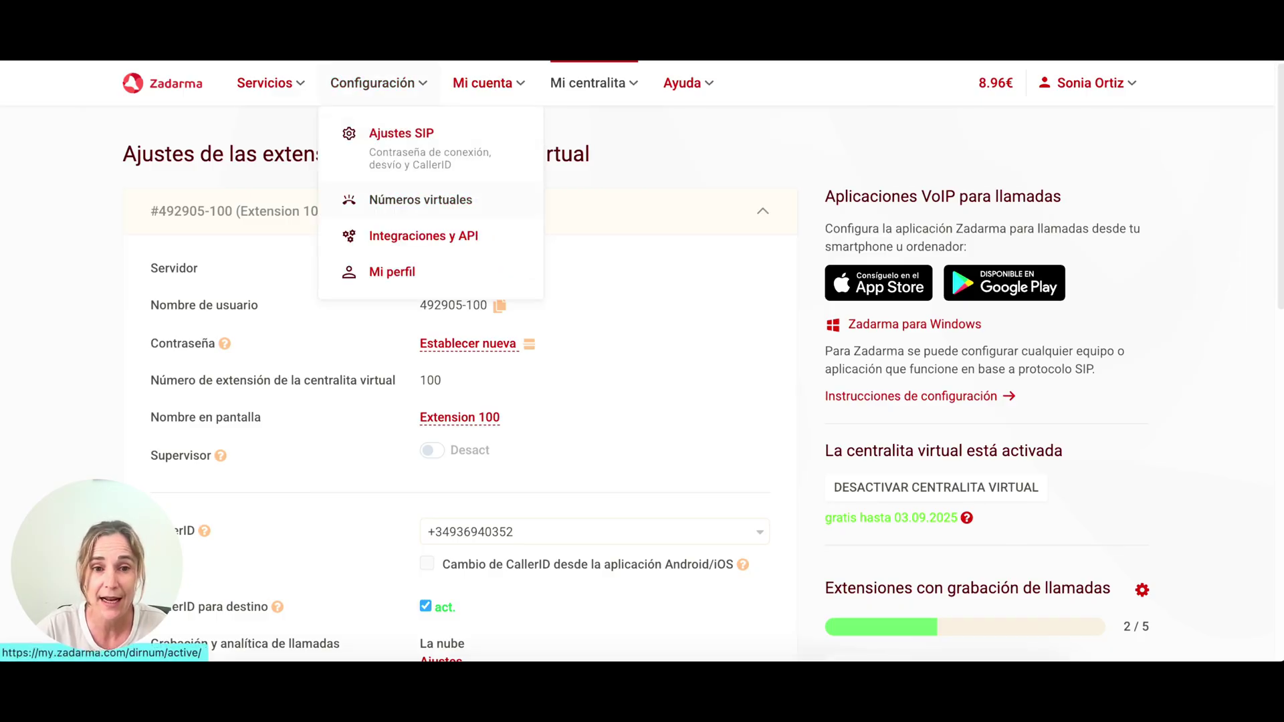
key(Tab)
key(Return)
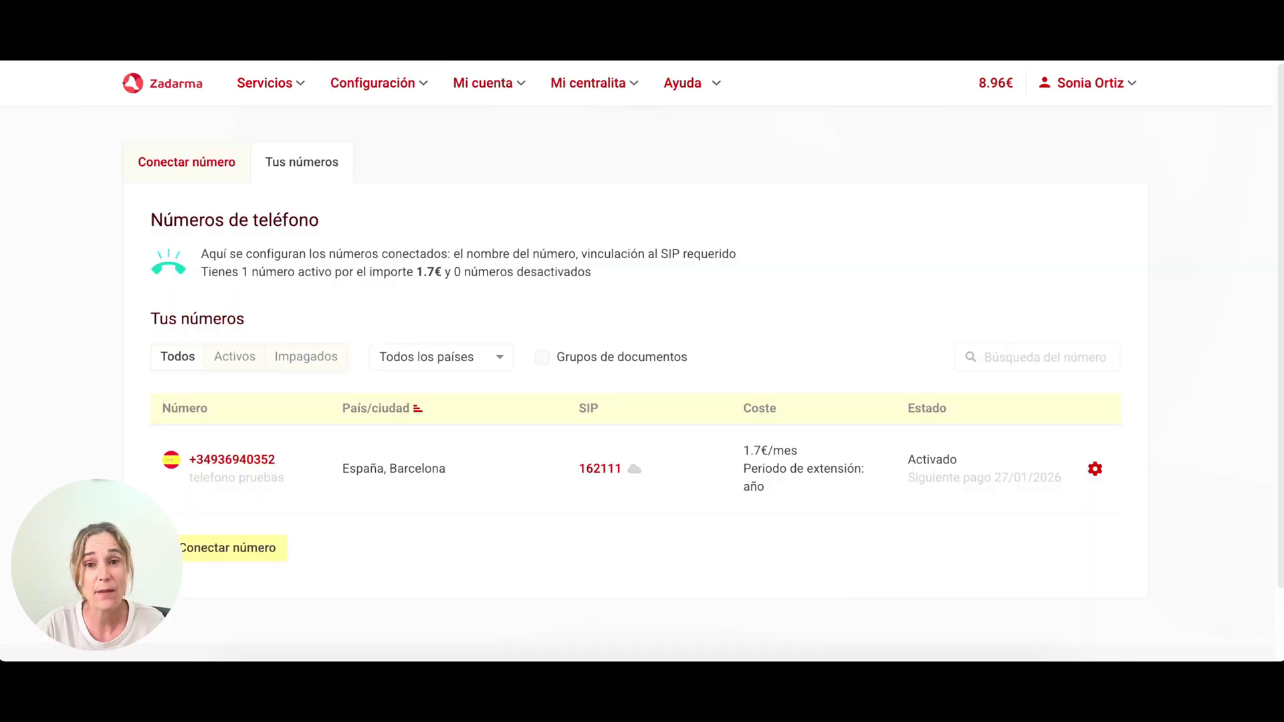
key(Return)
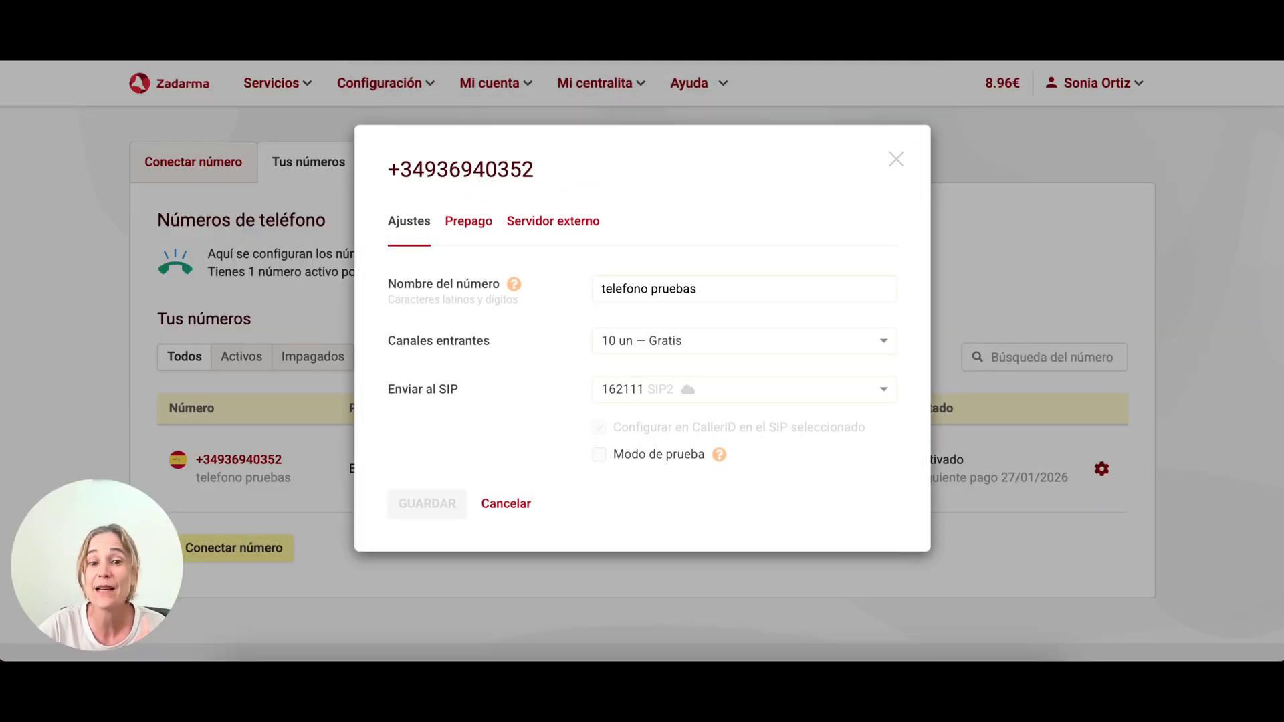
click(553, 221)
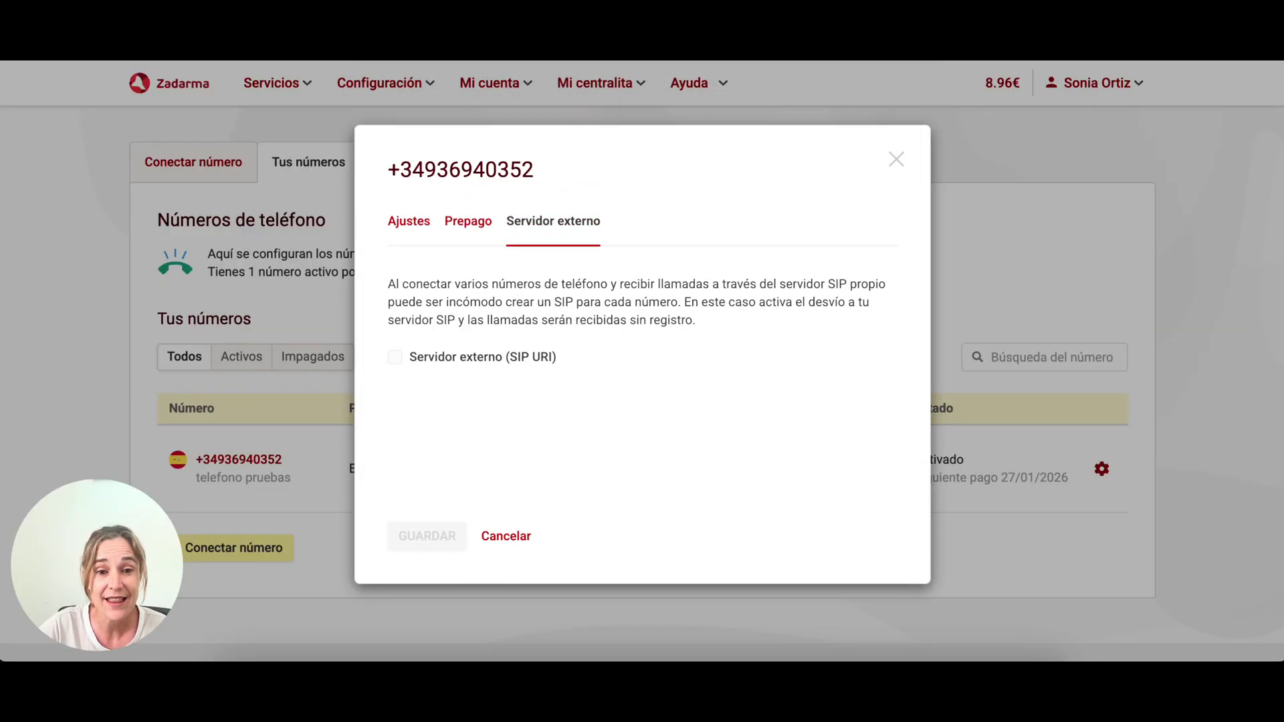
click(395, 356)
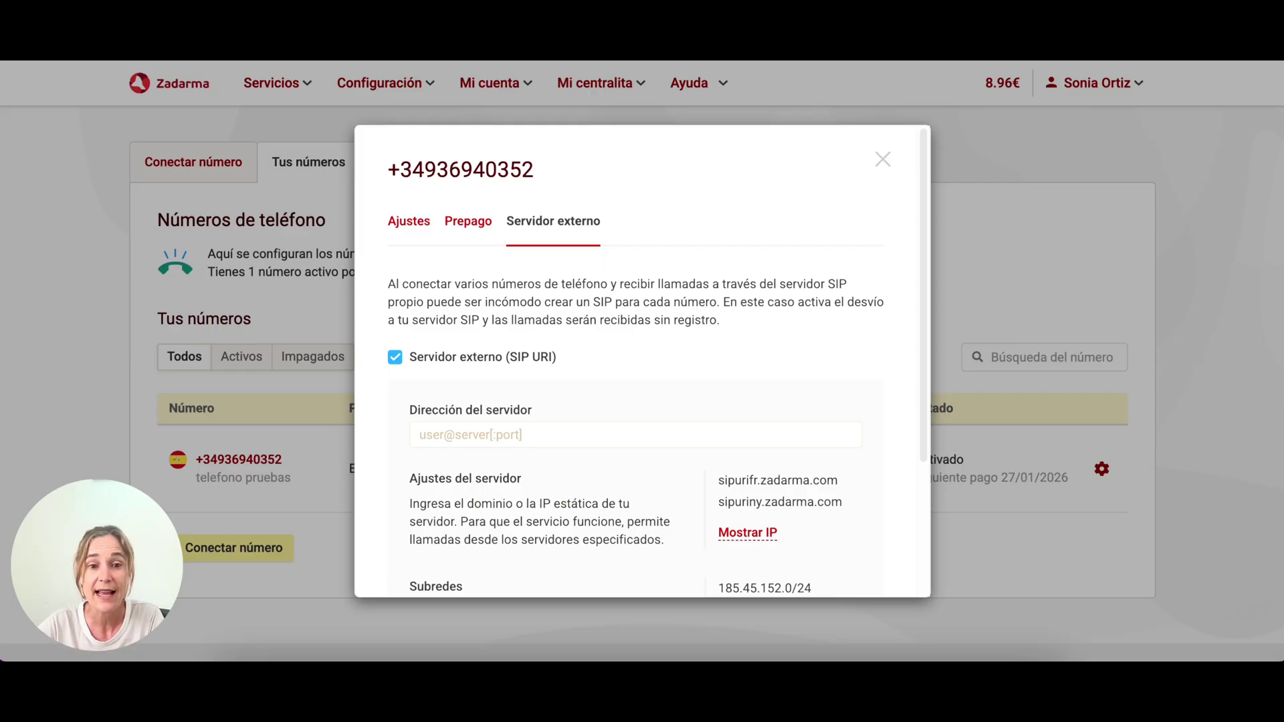
key(space)
key(Escape)
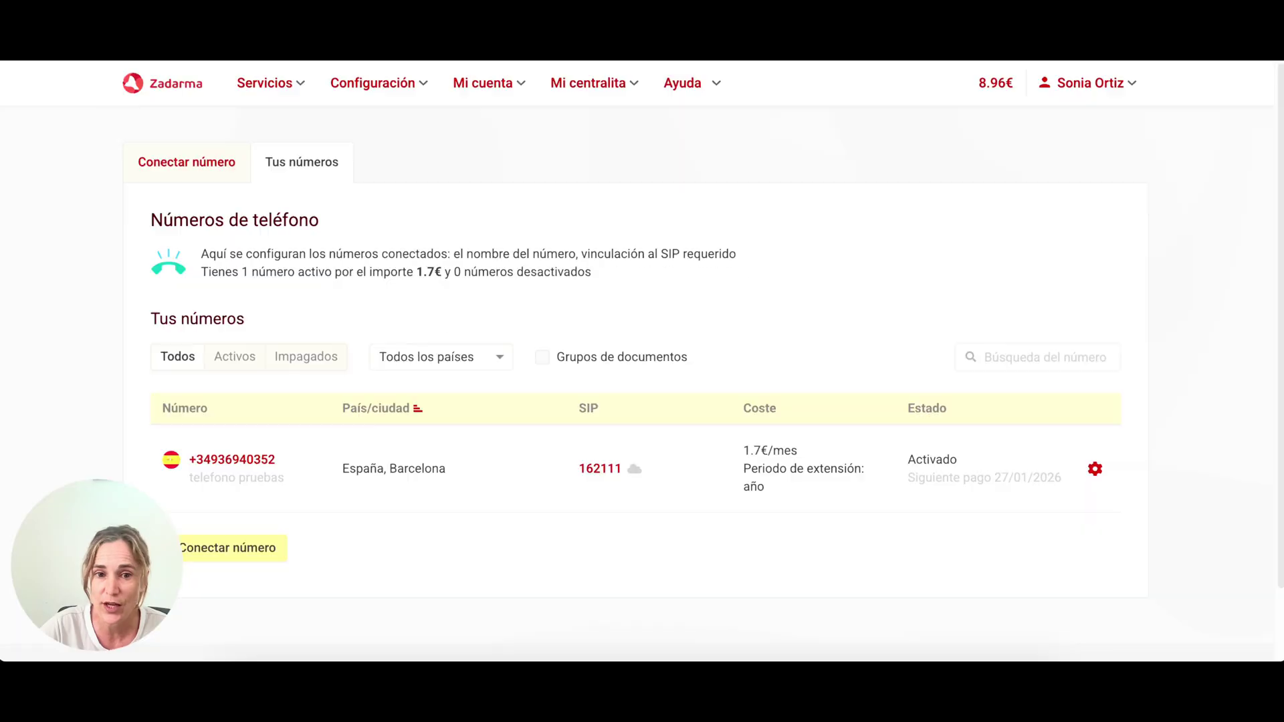
Step: Open the PBX external lines page and switch the main line to the SIP account other than SIP2
click(588, 83)
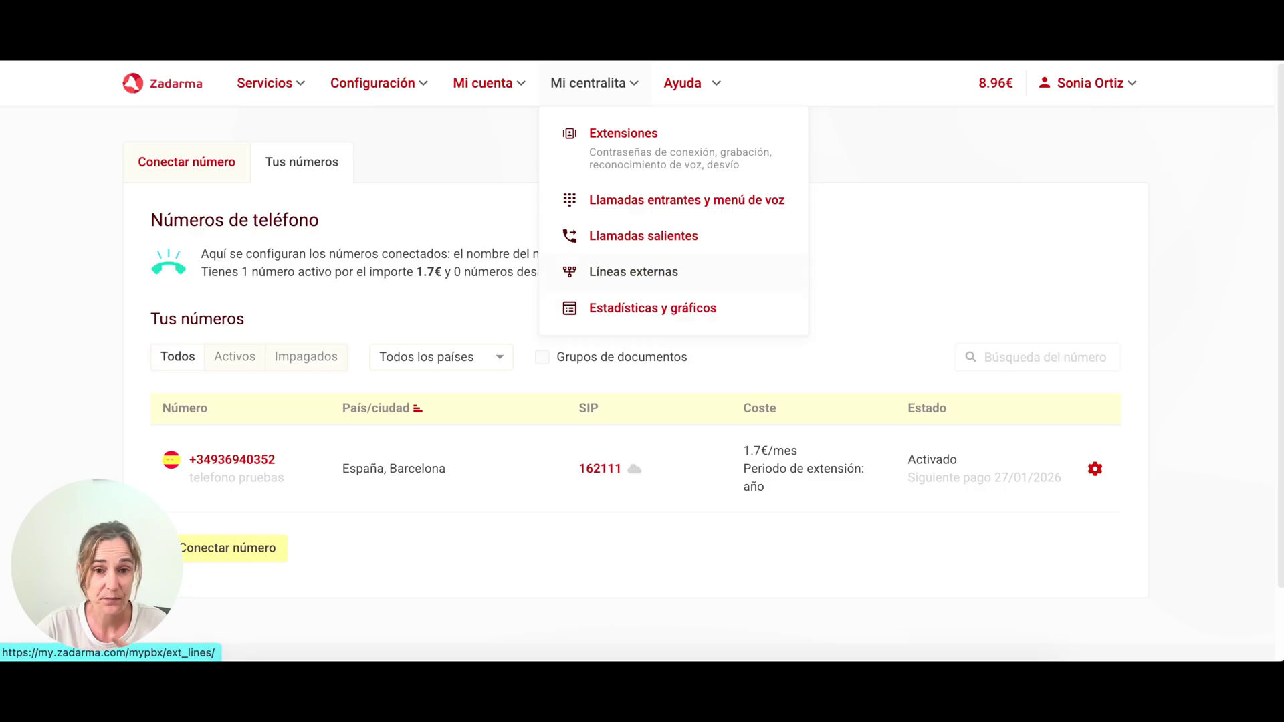
click(633, 272)
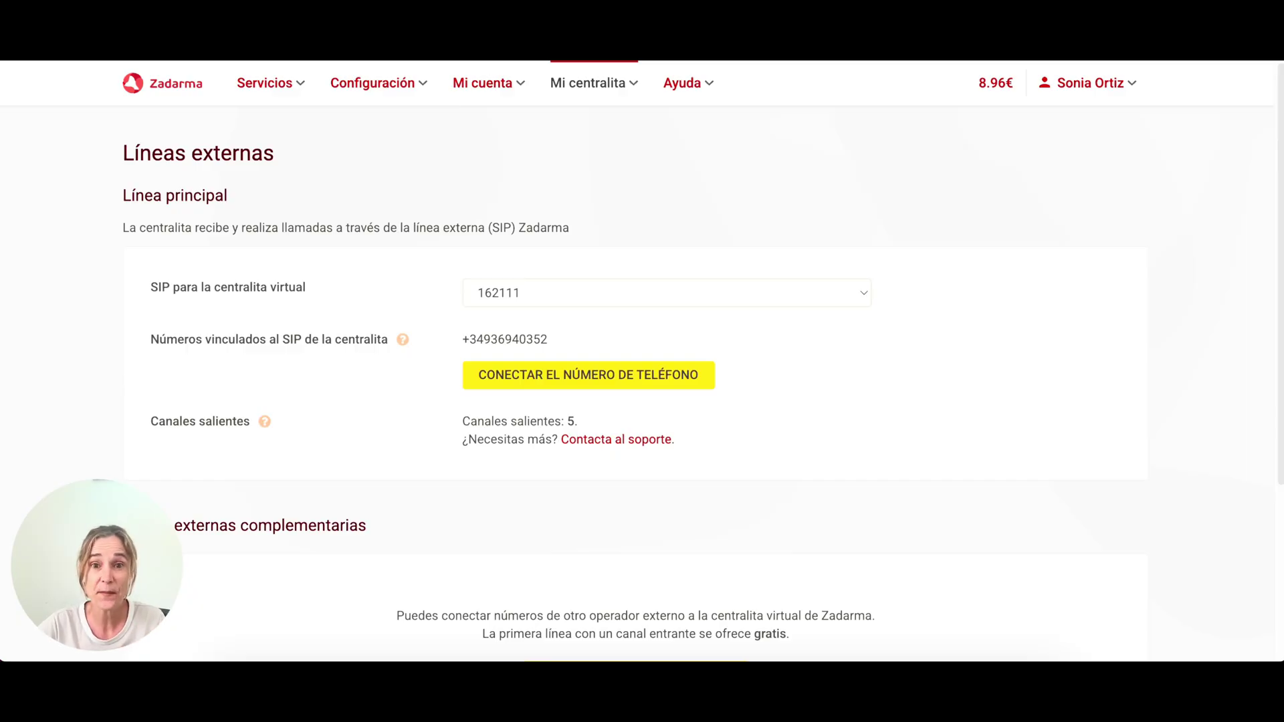
drag(151, 287, 307, 288)
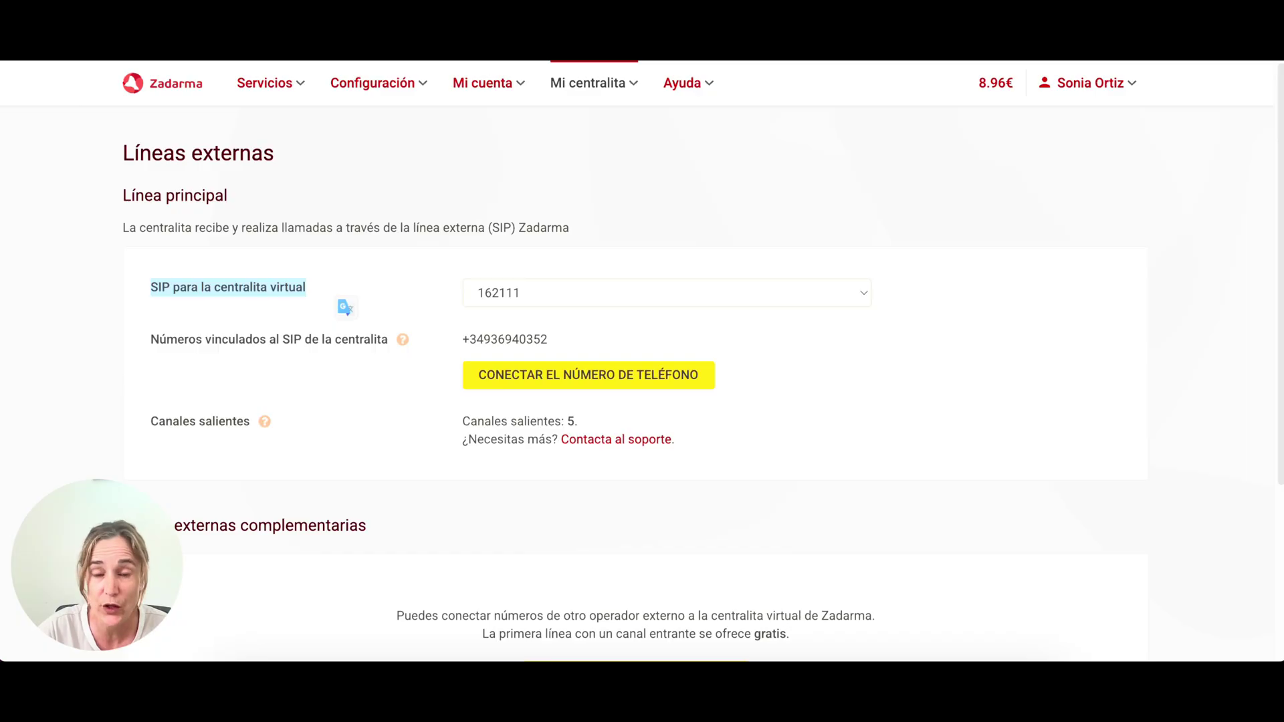
click(526, 298)
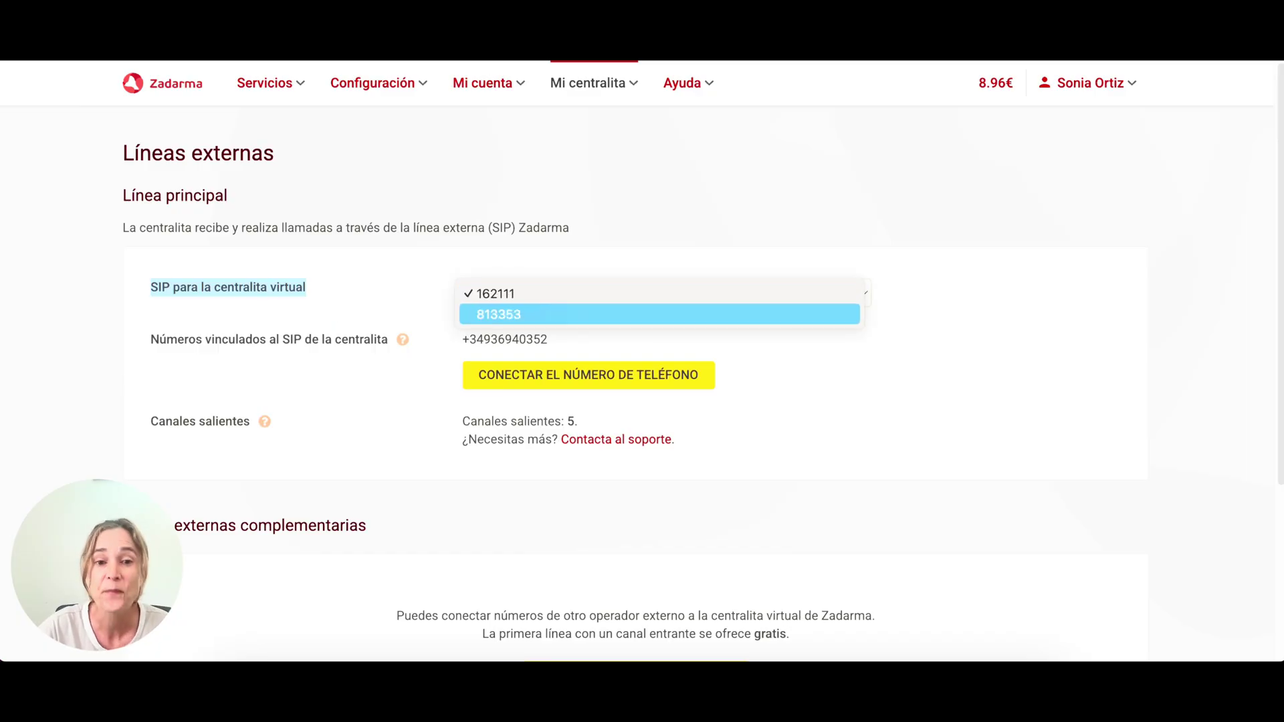
click(526, 314)
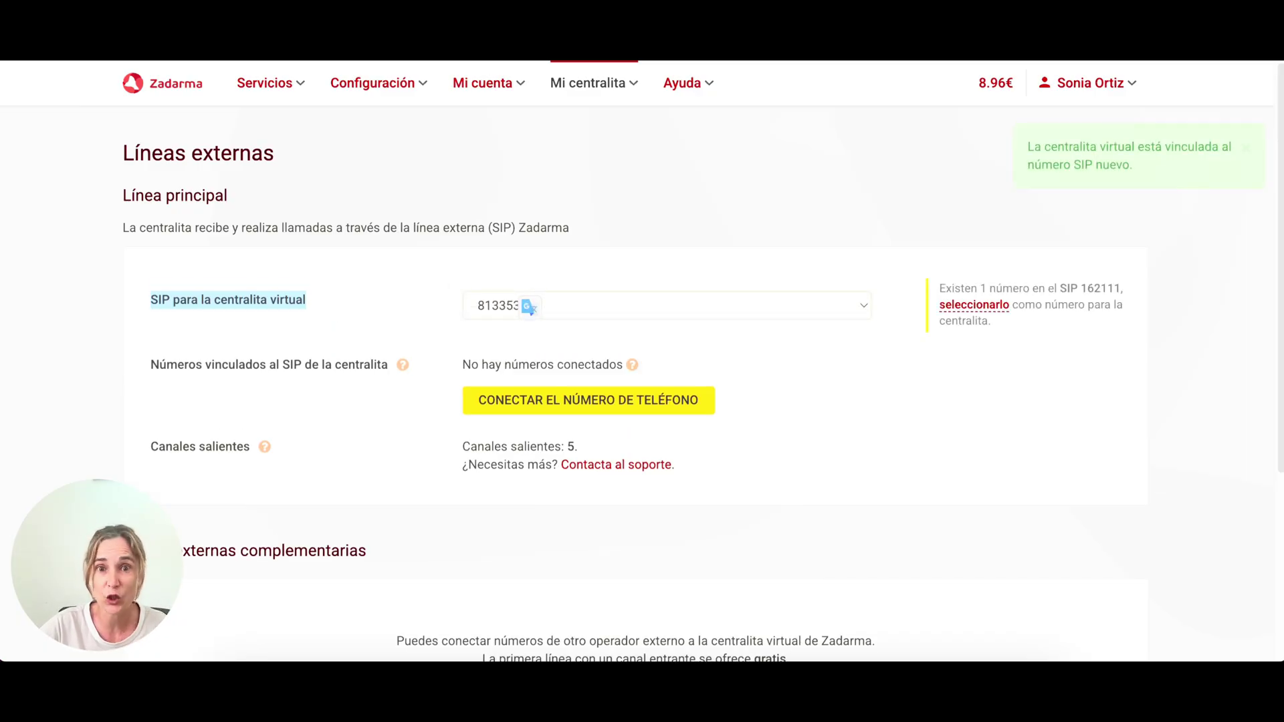
drag(463, 364, 610, 364)
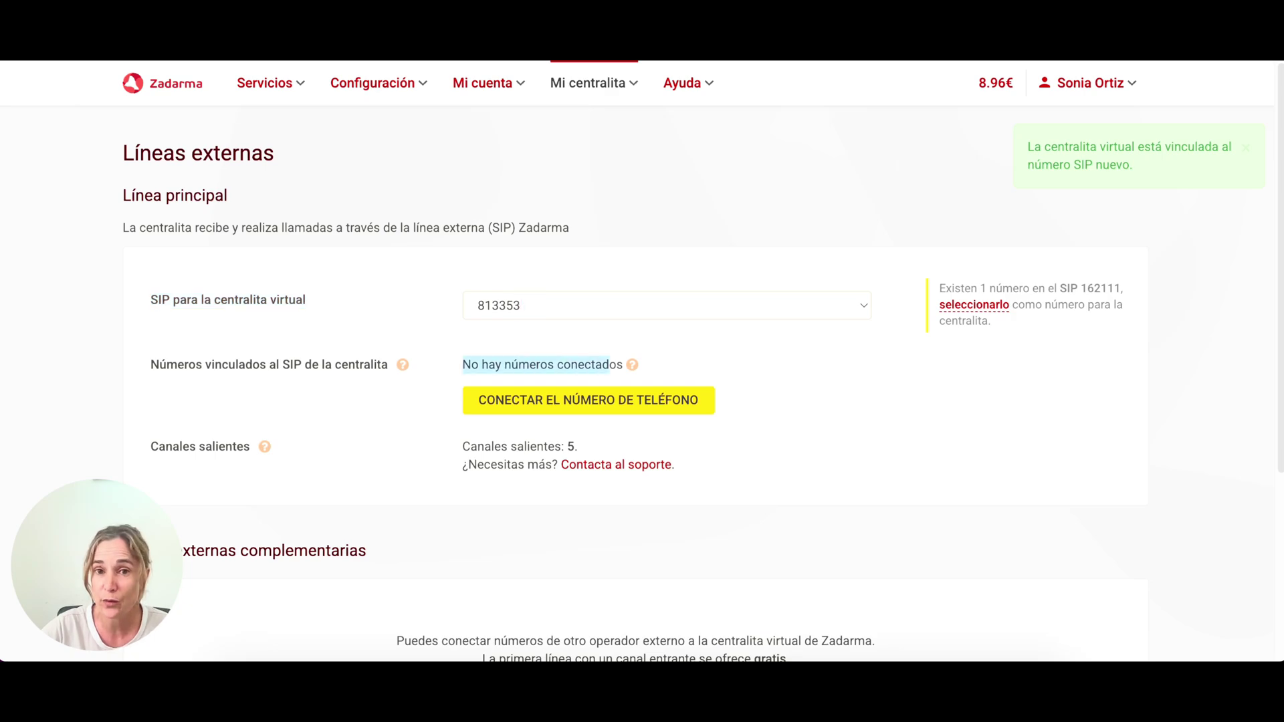
Step: Set the virtual PBX's main line back to the SIP2 account and copy its linked phone number
click(525, 305)
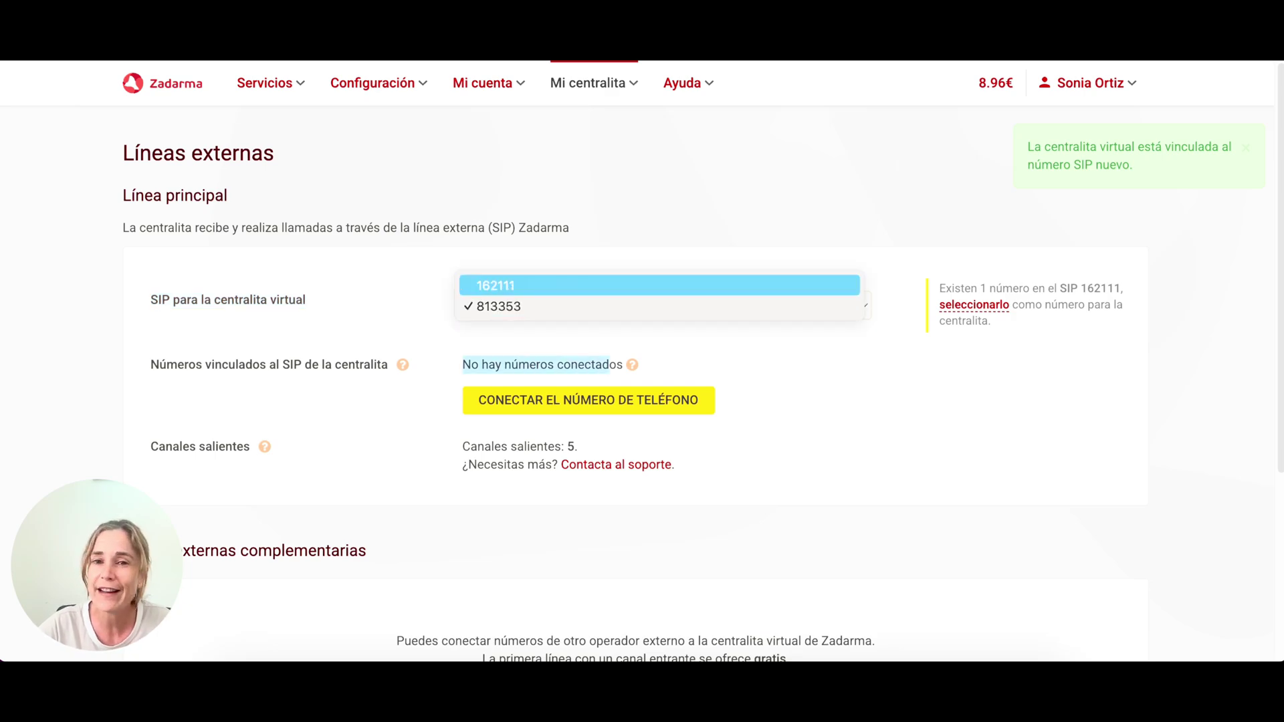
click(526, 279)
drag(462, 340, 548, 339)
key(ctrl+c)
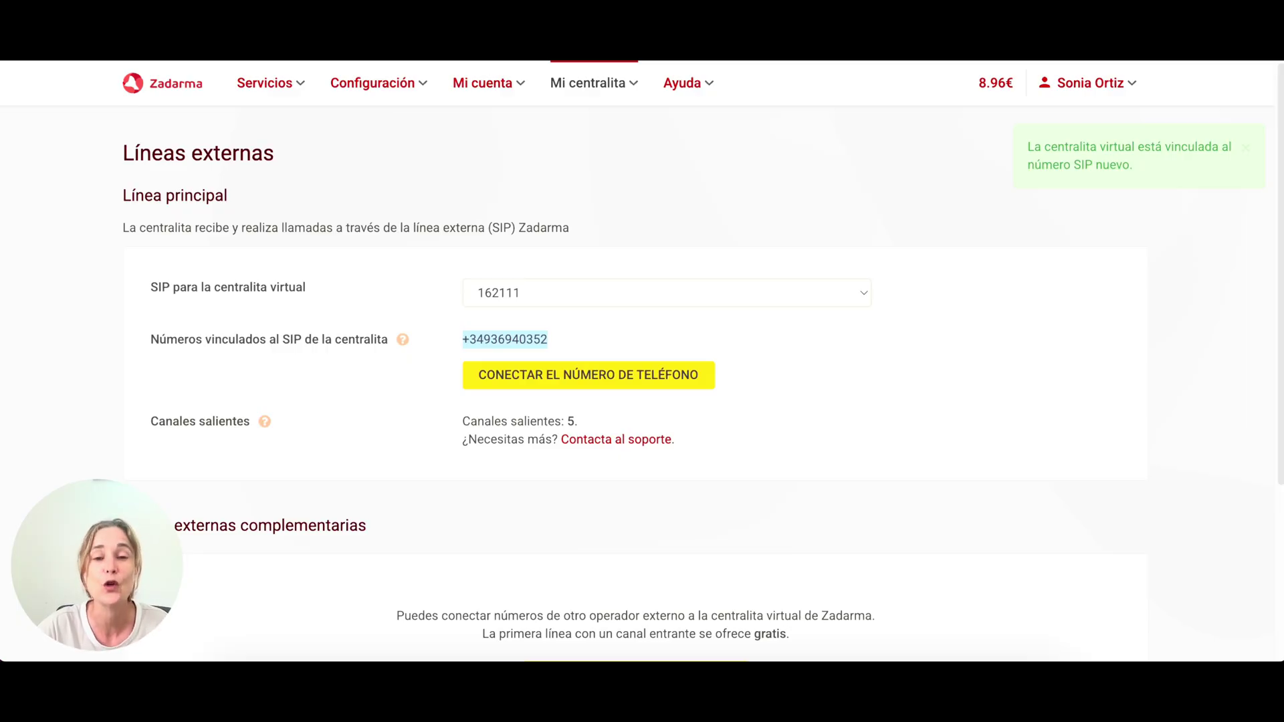
Step: Return to the PBX extensions page and review Extension 100's settings down to its call forwarding and voicemail options
mouse_move(588, 82)
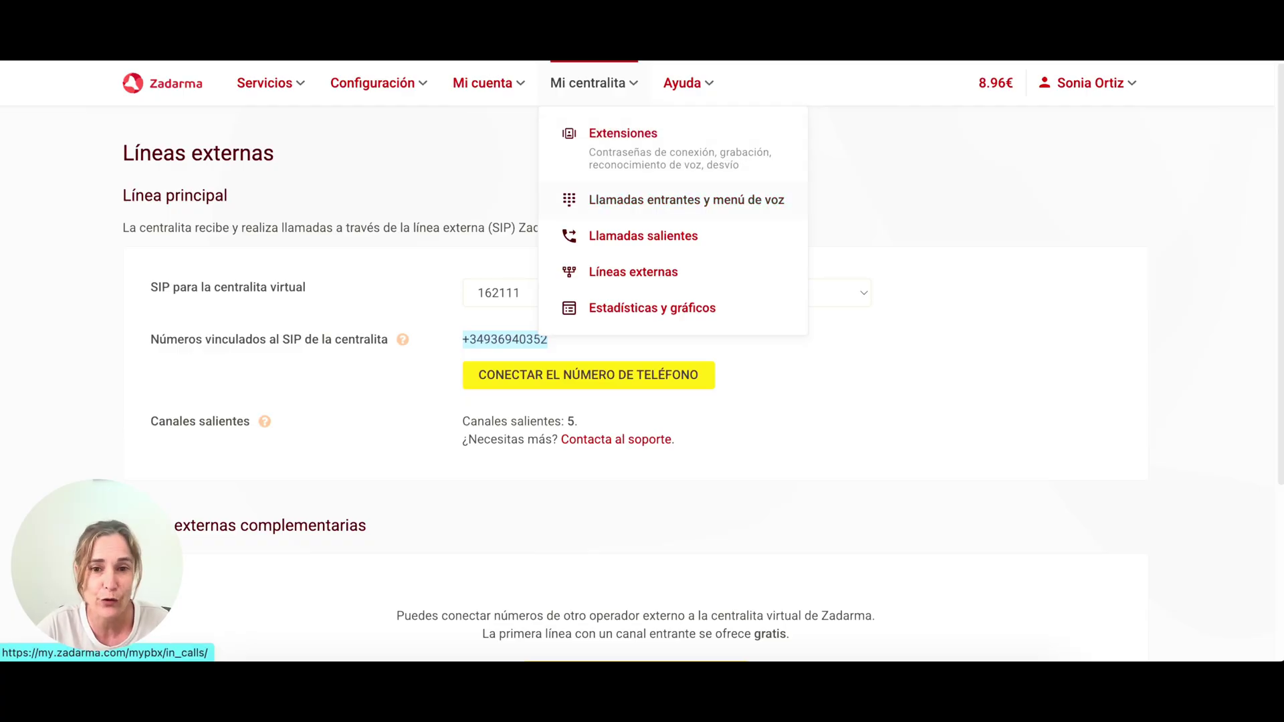
click(588, 82)
mouse_move(589, 83)
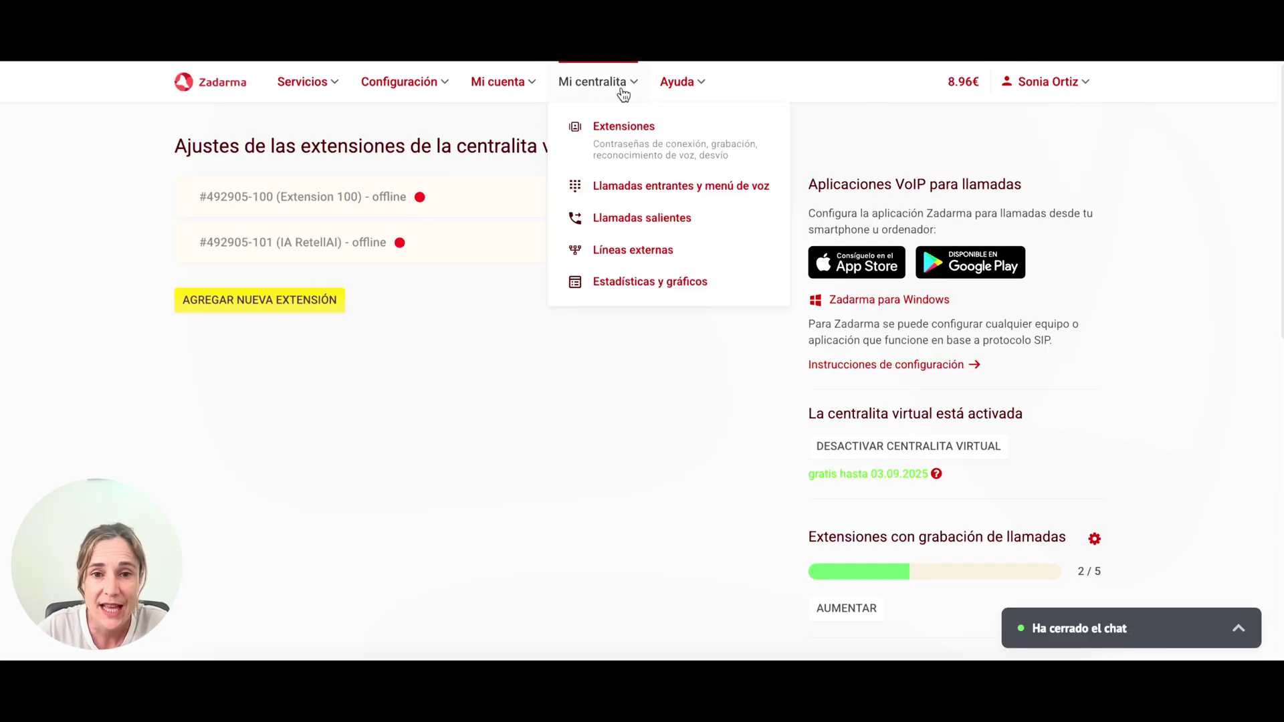
click(622, 149)
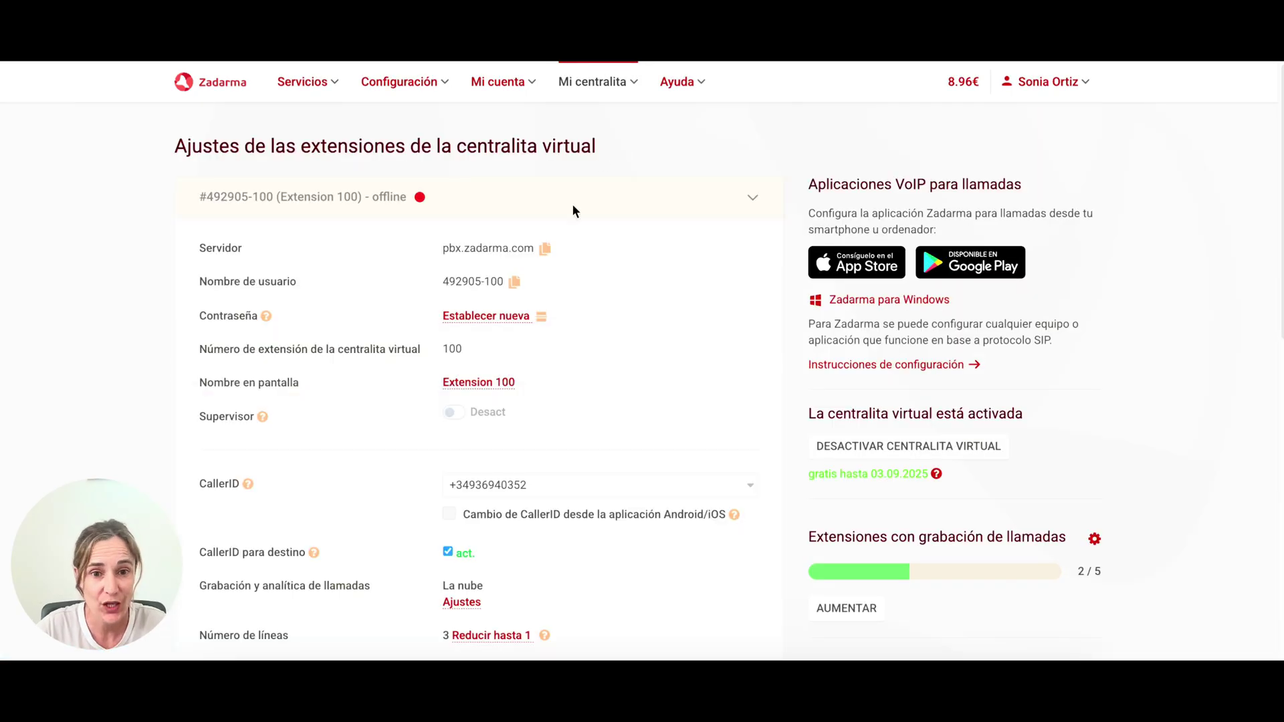
click(742, 200)
scroll(373, 208, up, 3)
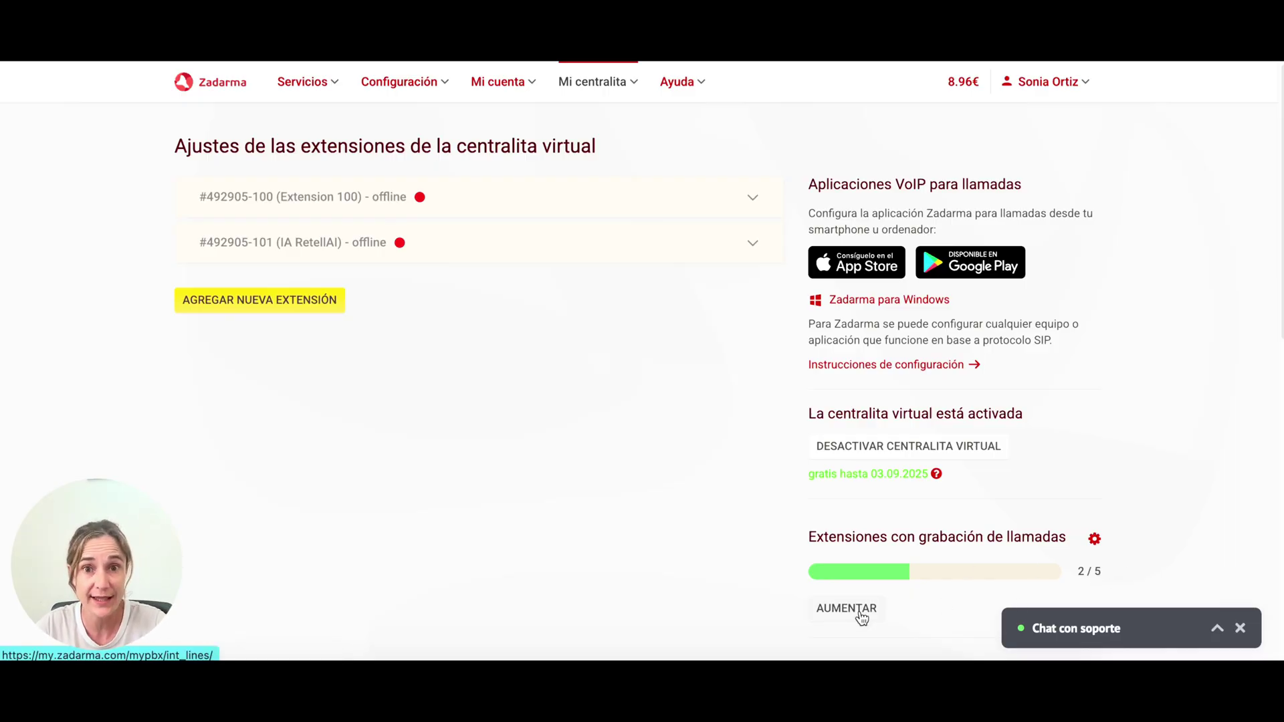
click(751, 208)
scroll(580, 347, down, 2)
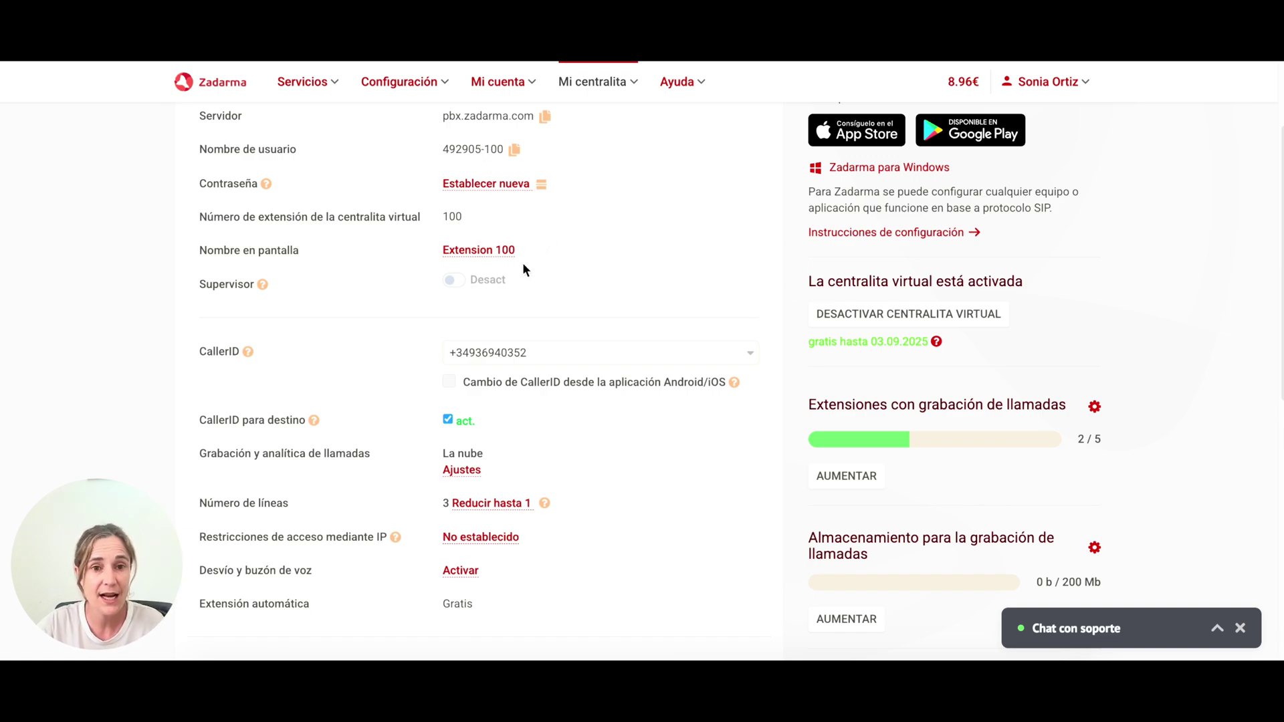
scroll(326, 495, down, 1)
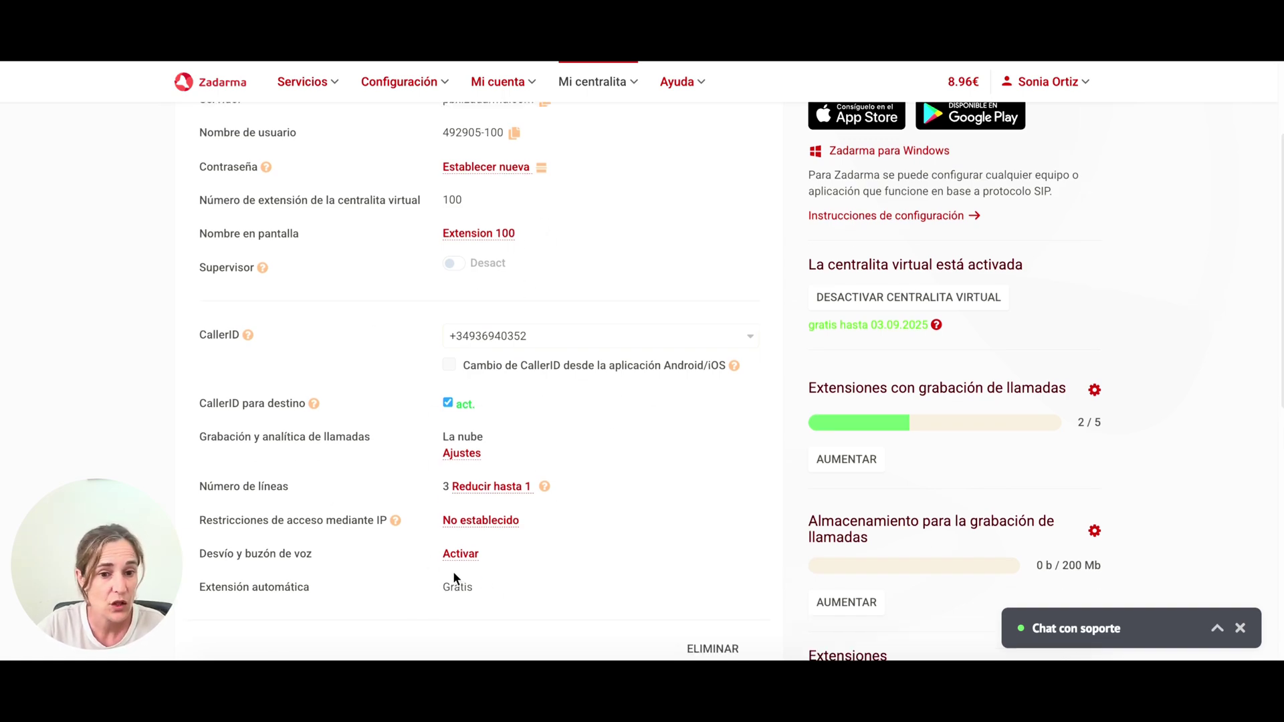
scroll(719, 351, up, 3)
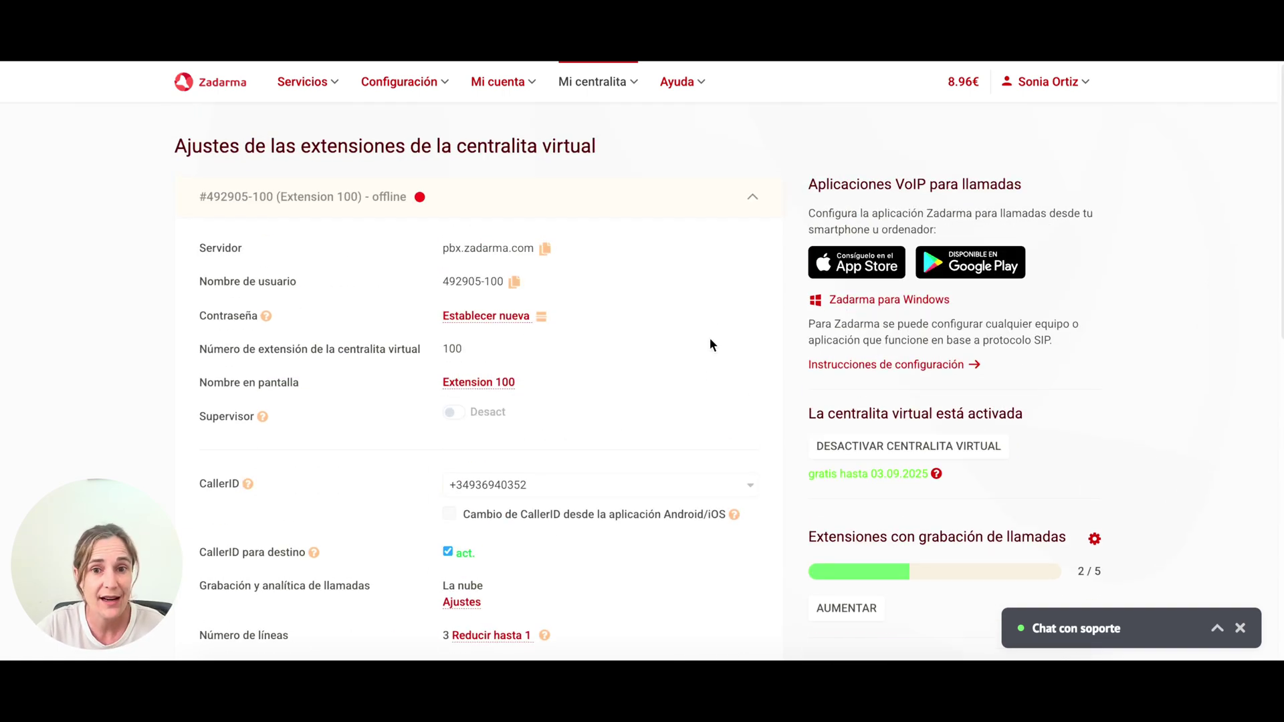
Step: Expand extension 101 and confirm IA RetellAI as its display name
click(762, 199)
click(754, 246)
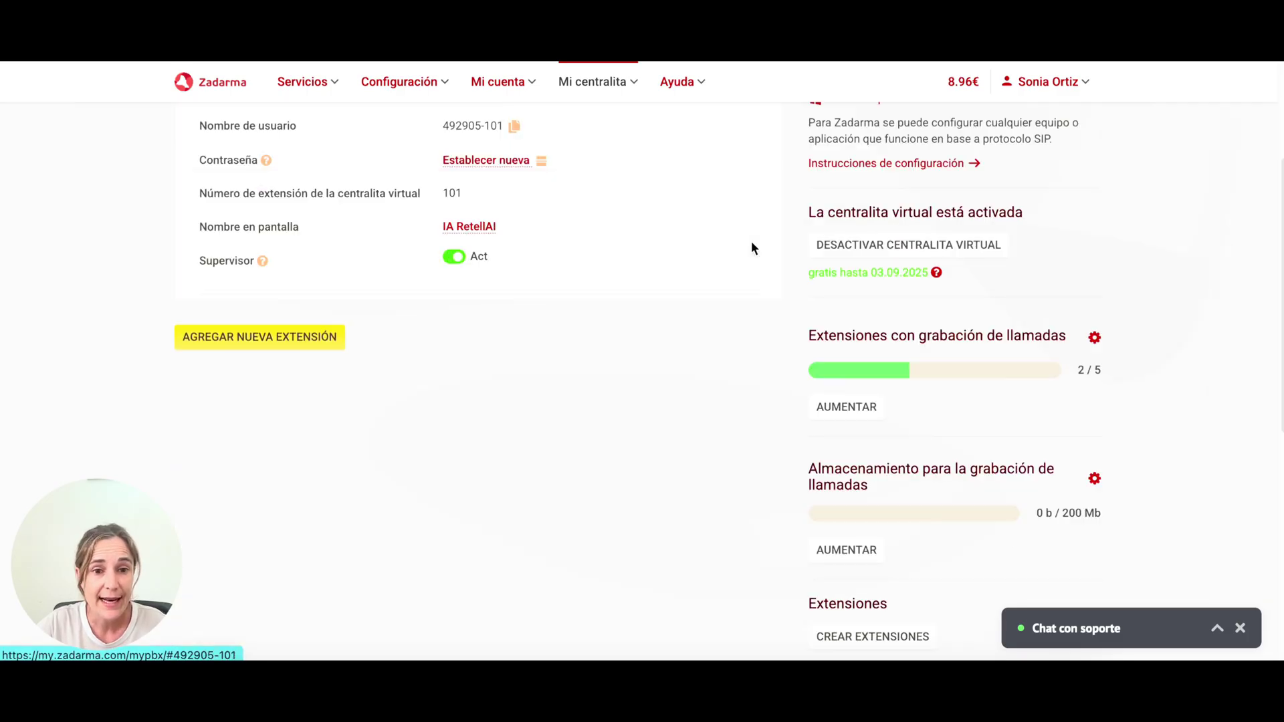
scroll(725, 279, up, 2)
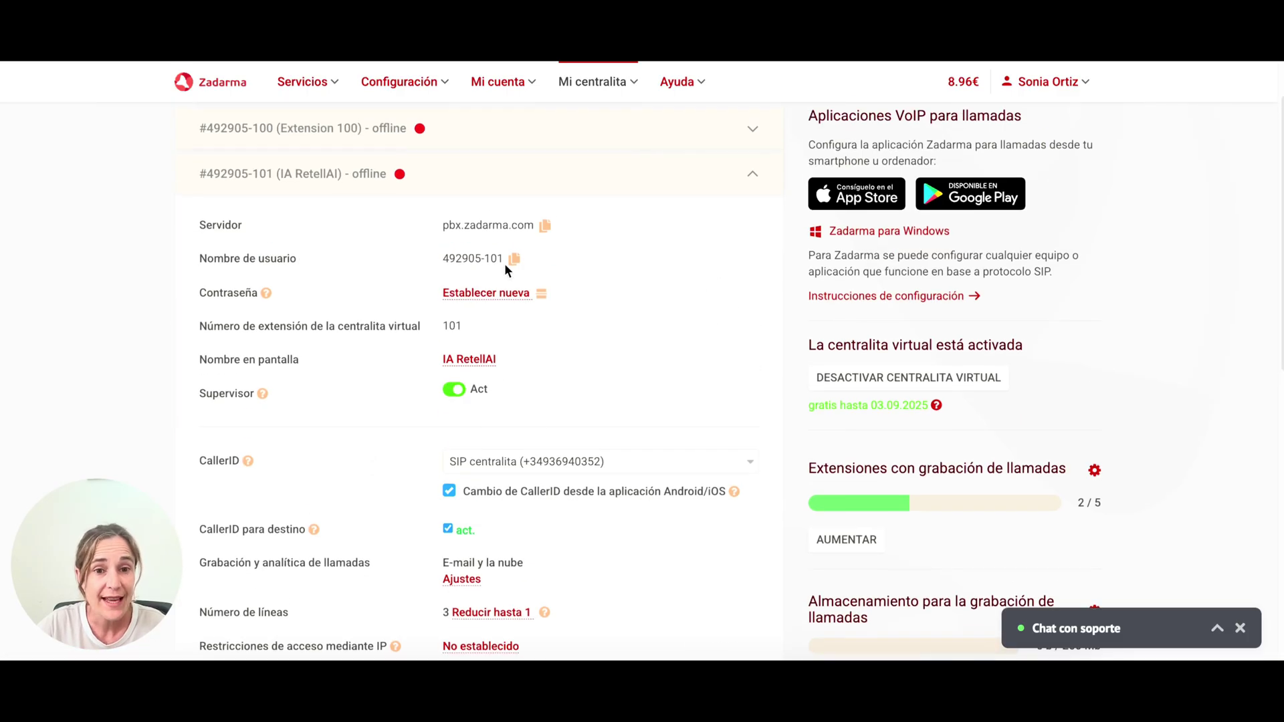
click(471, 360)
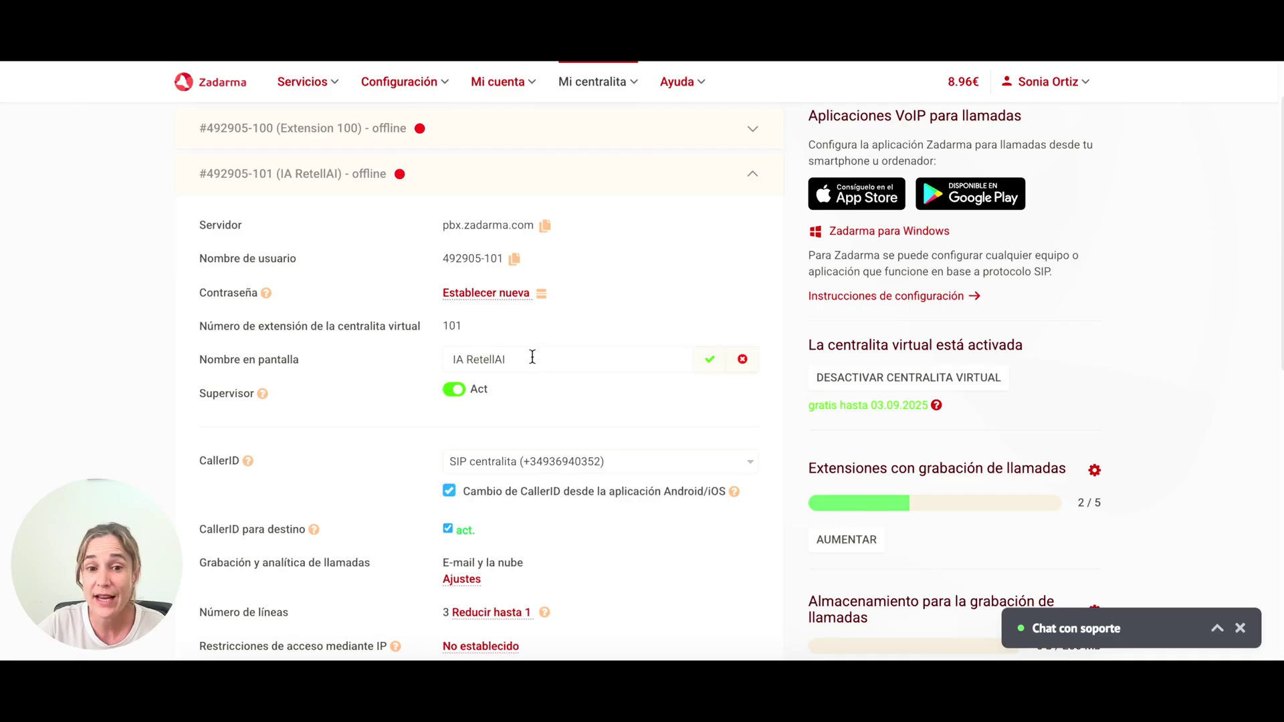
drag(535, 359, 448, 357)
click(710, 360)
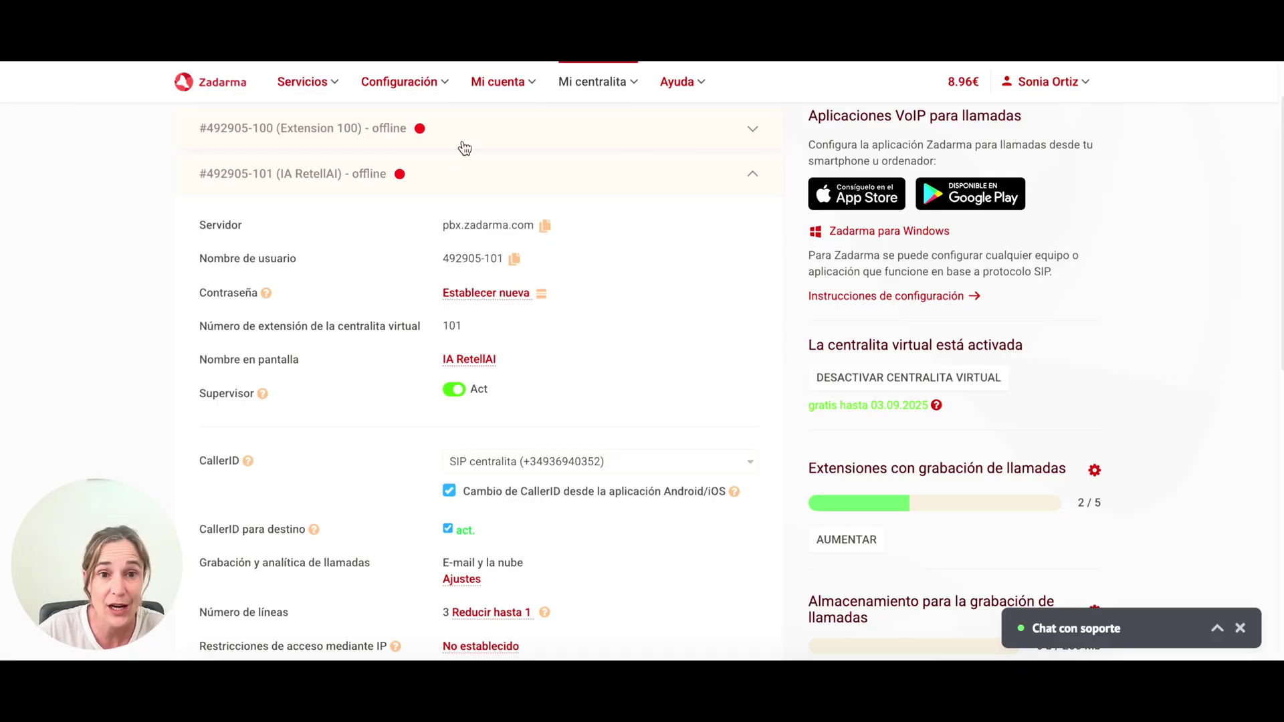
Step: Note extension 101's server and user name, switch to Retell AI and enter the copied phone number in a new SIP trunking connection
drag(442, 224, 533, 221)
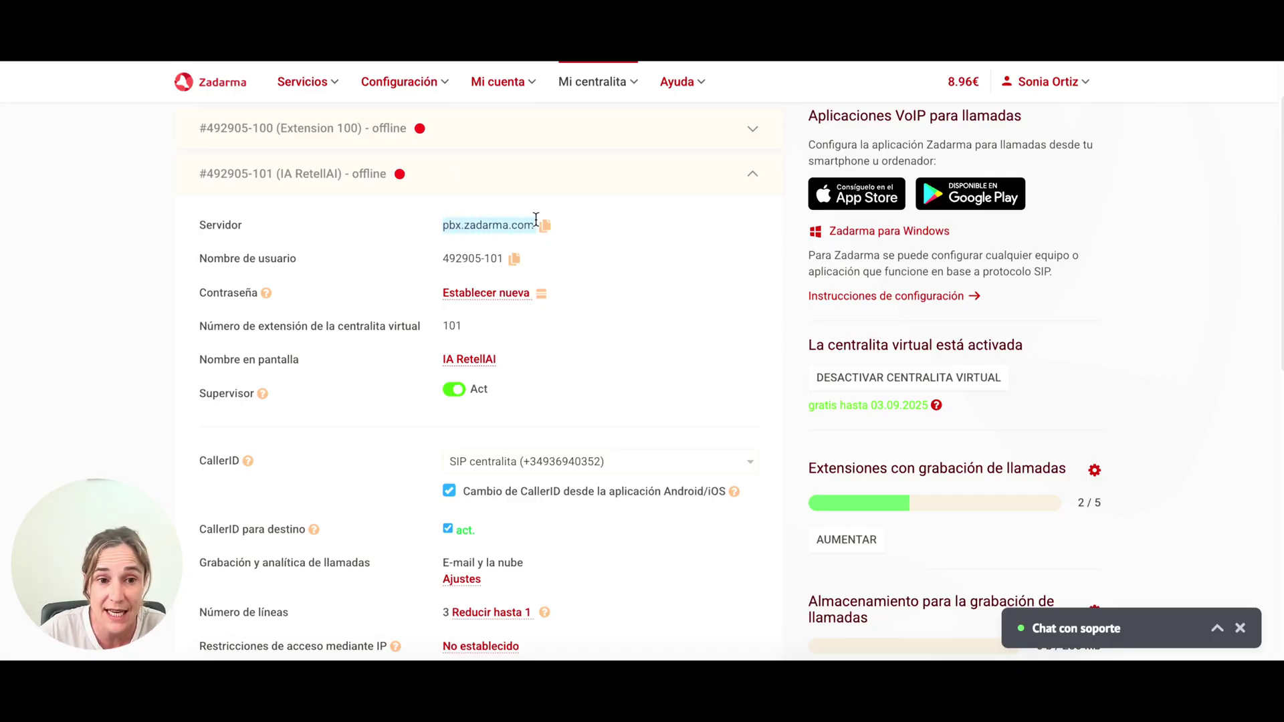
drag(443, 257, 502, 258)
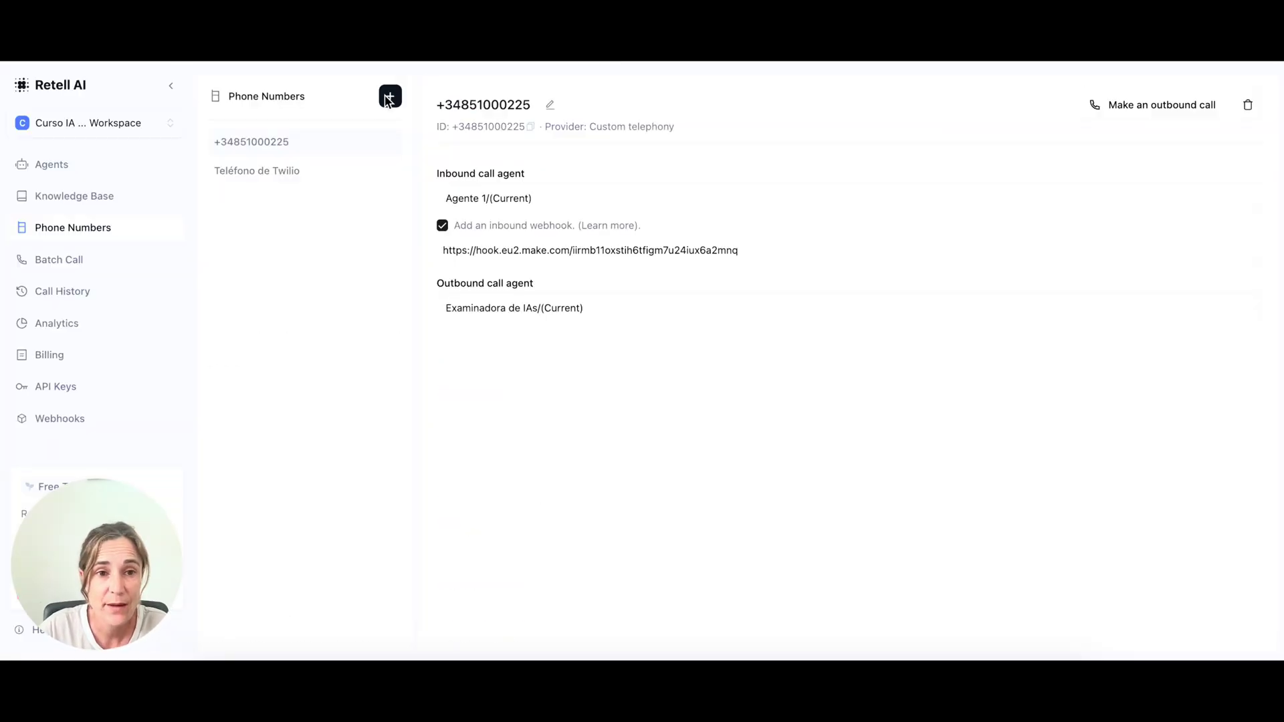
click(390, 97)
click(446, 155)
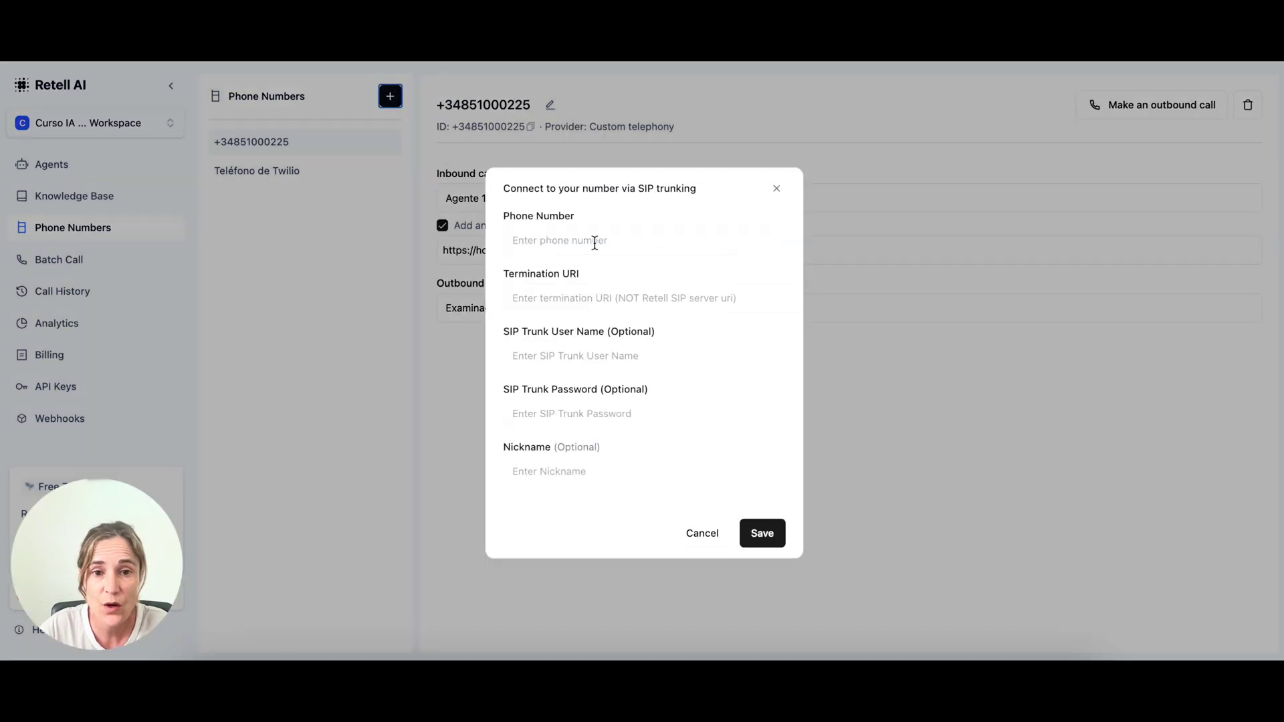
click(519, 243)
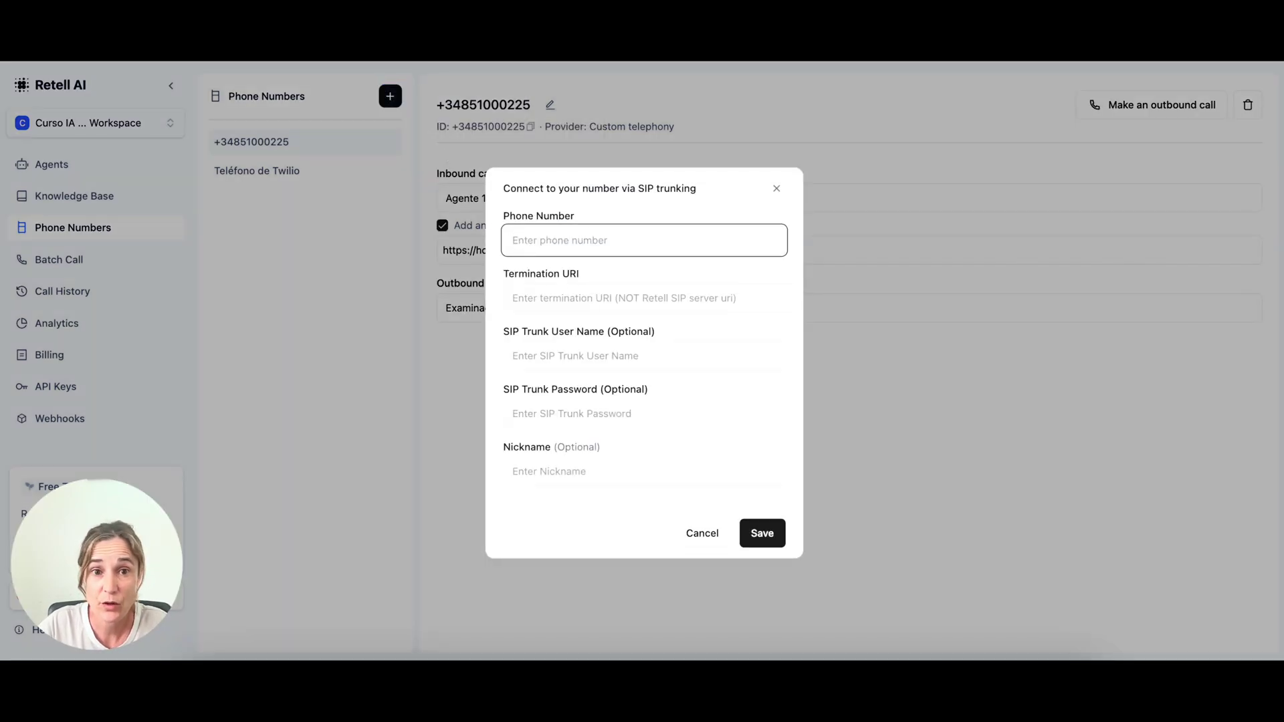
key(ctrl+v)
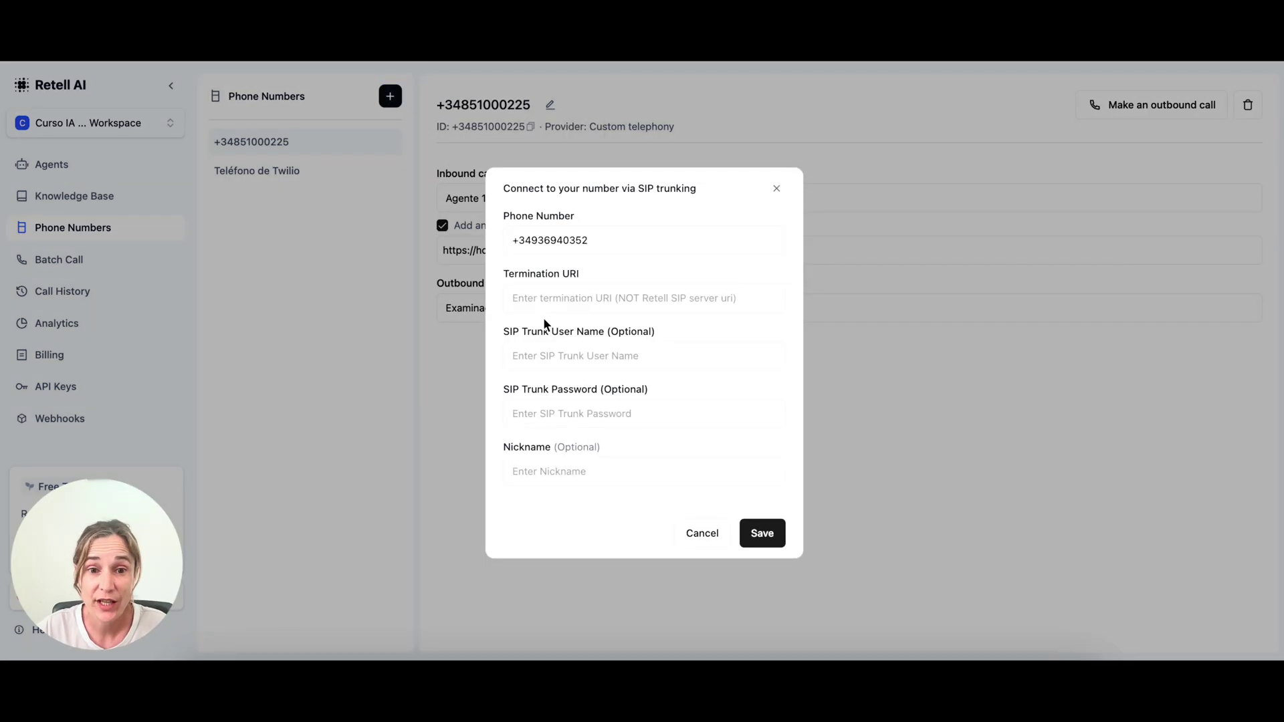
Step: Copy extension 101's server pbx.zadarma.com and user name from Zadarma into Retell AI's Termination URI and SIP Trunk User Name
click(576, 297)
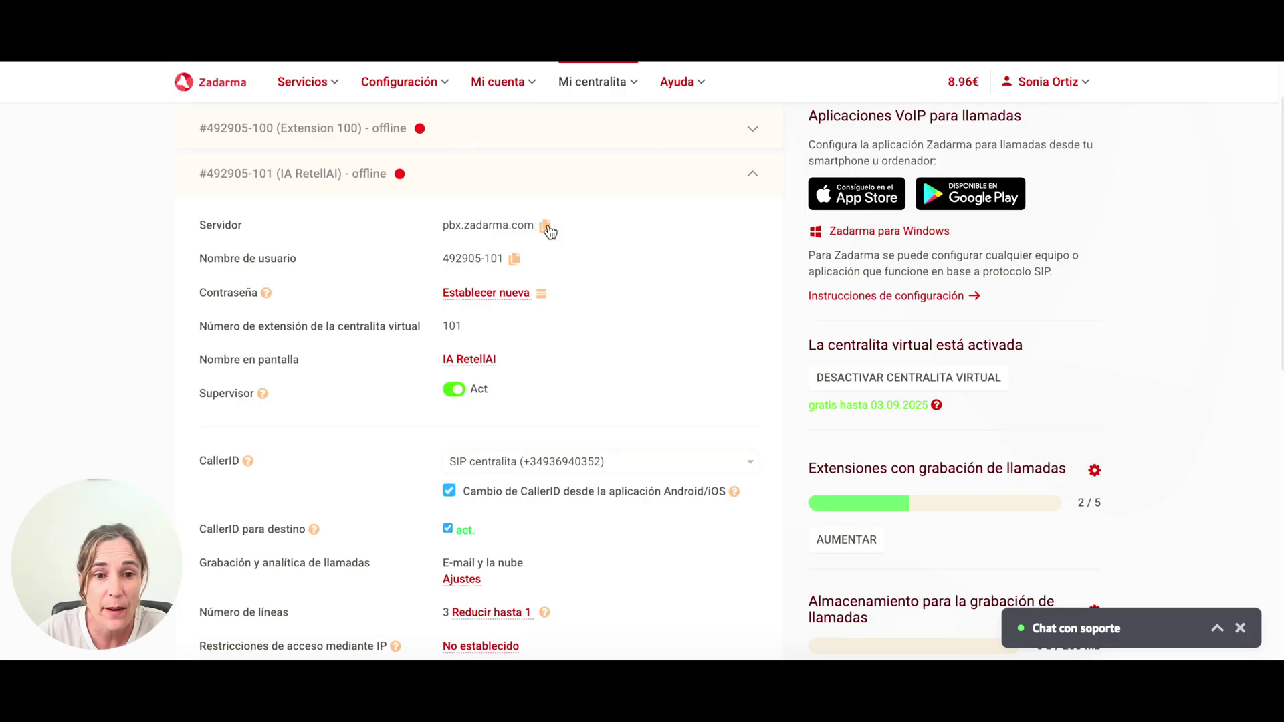
click(545, 227)
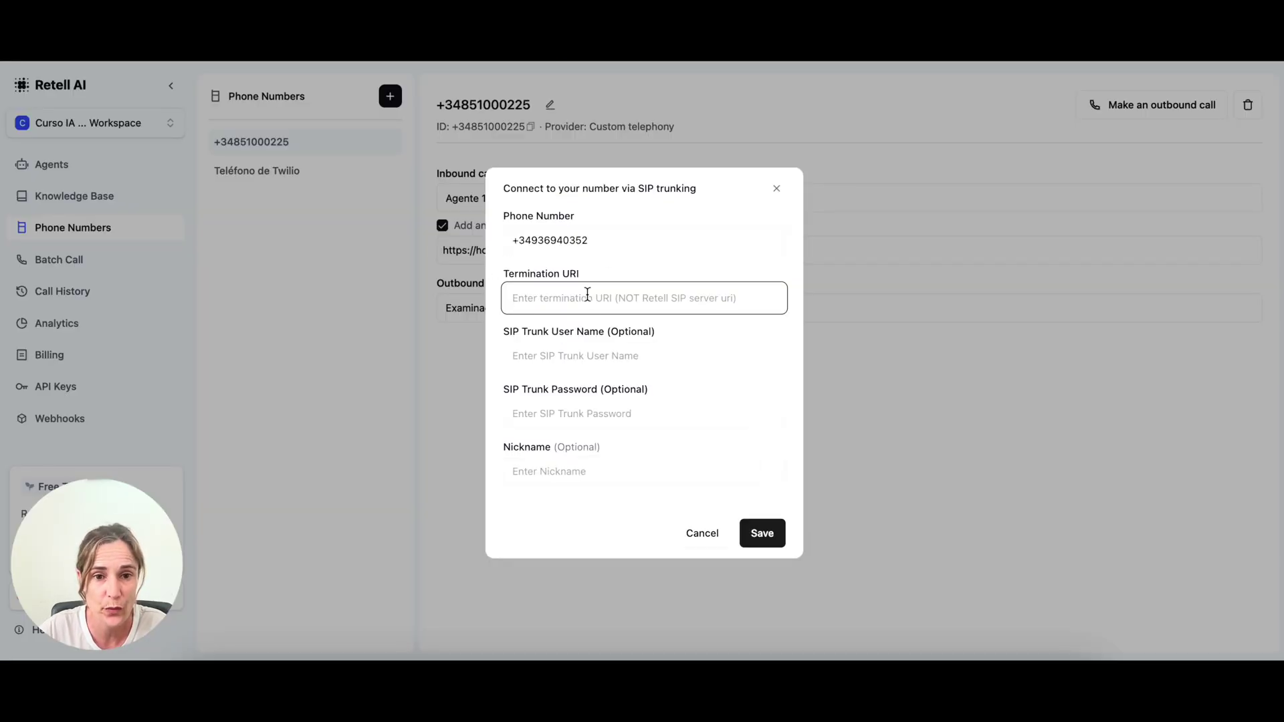
key(super+v)
click(521, 355)
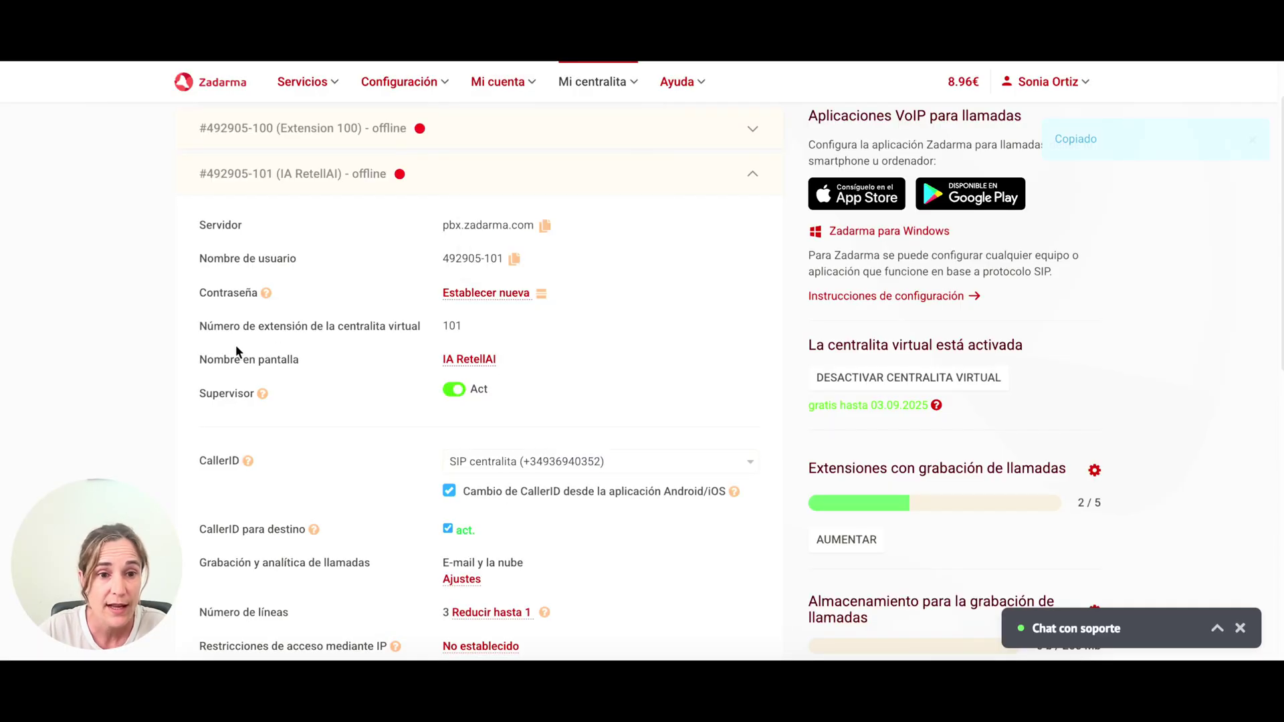
click(516, 260)
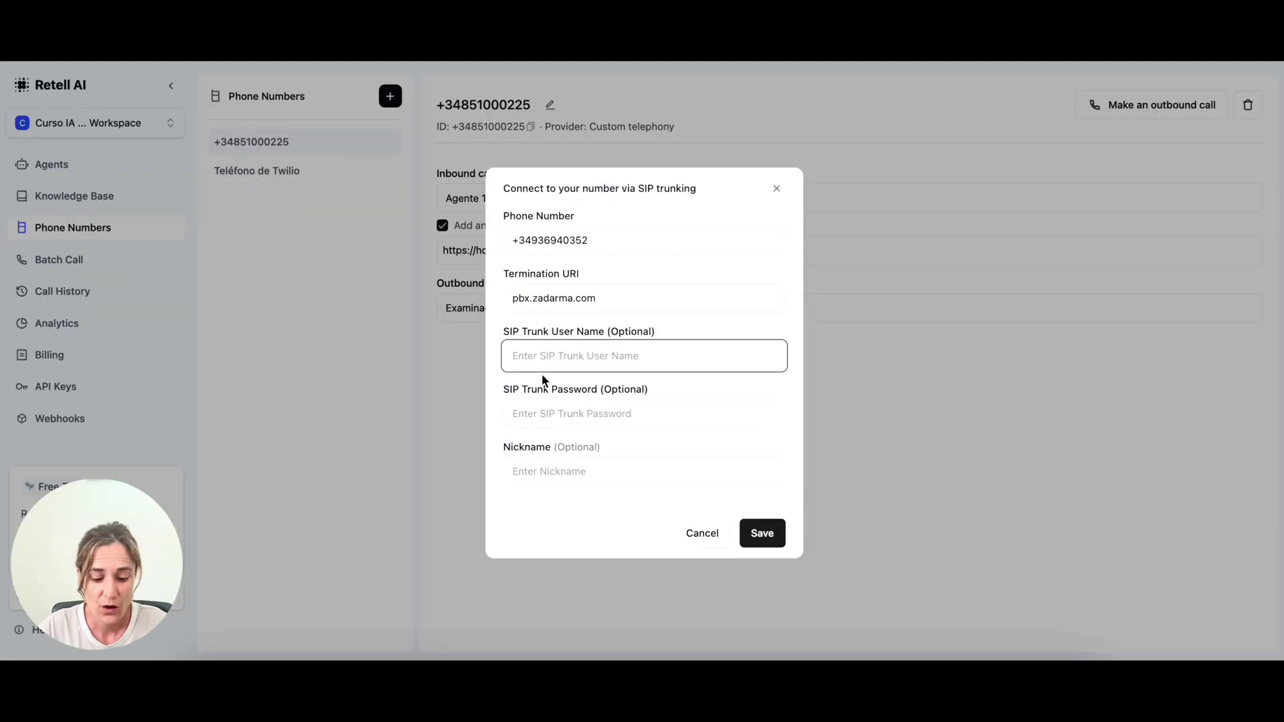
key(super+v)
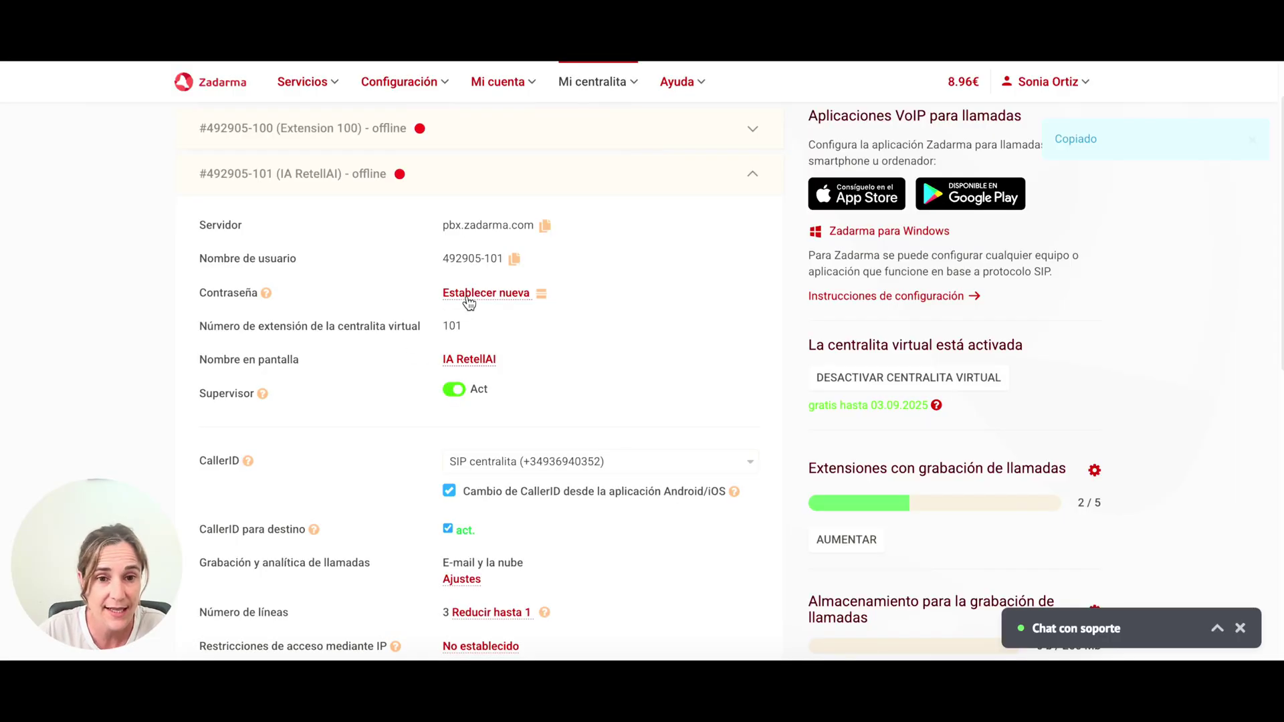
Step: Generate and save a new password for extension 101 in Zadarma and copy it
click(473, 295)
click(671, 304)
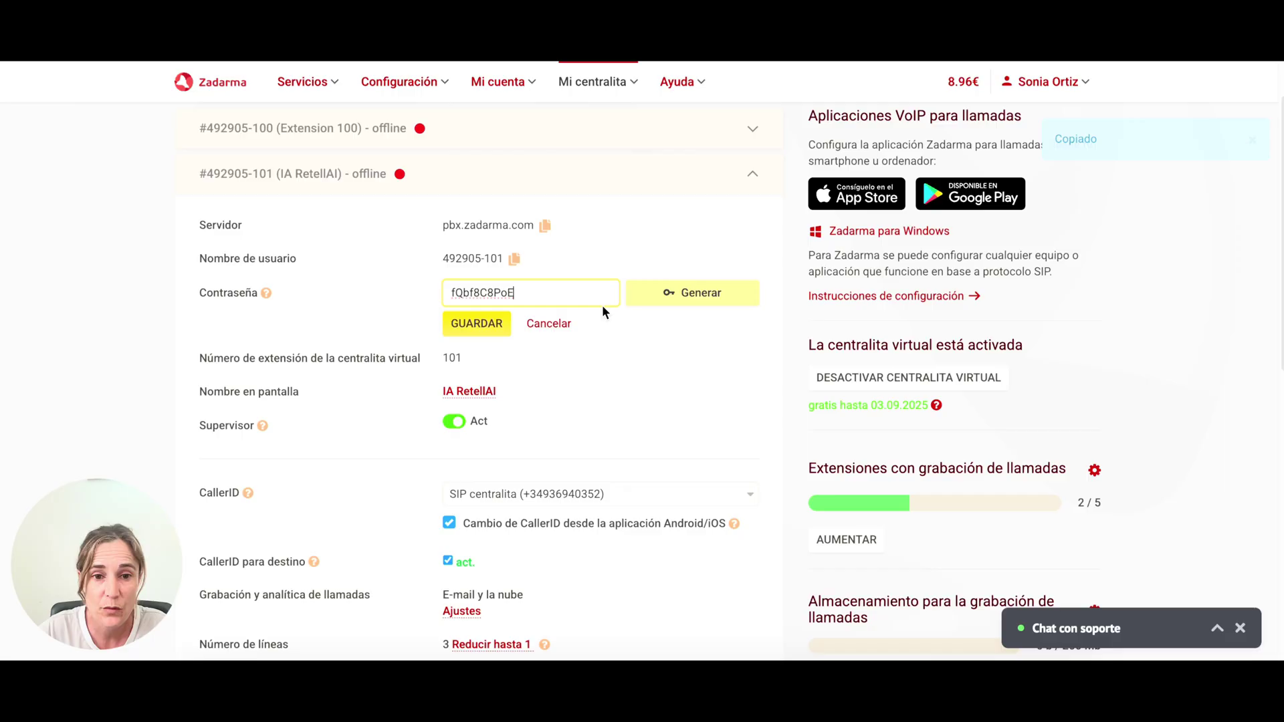
double_click(535, 292)
click(476, 325)
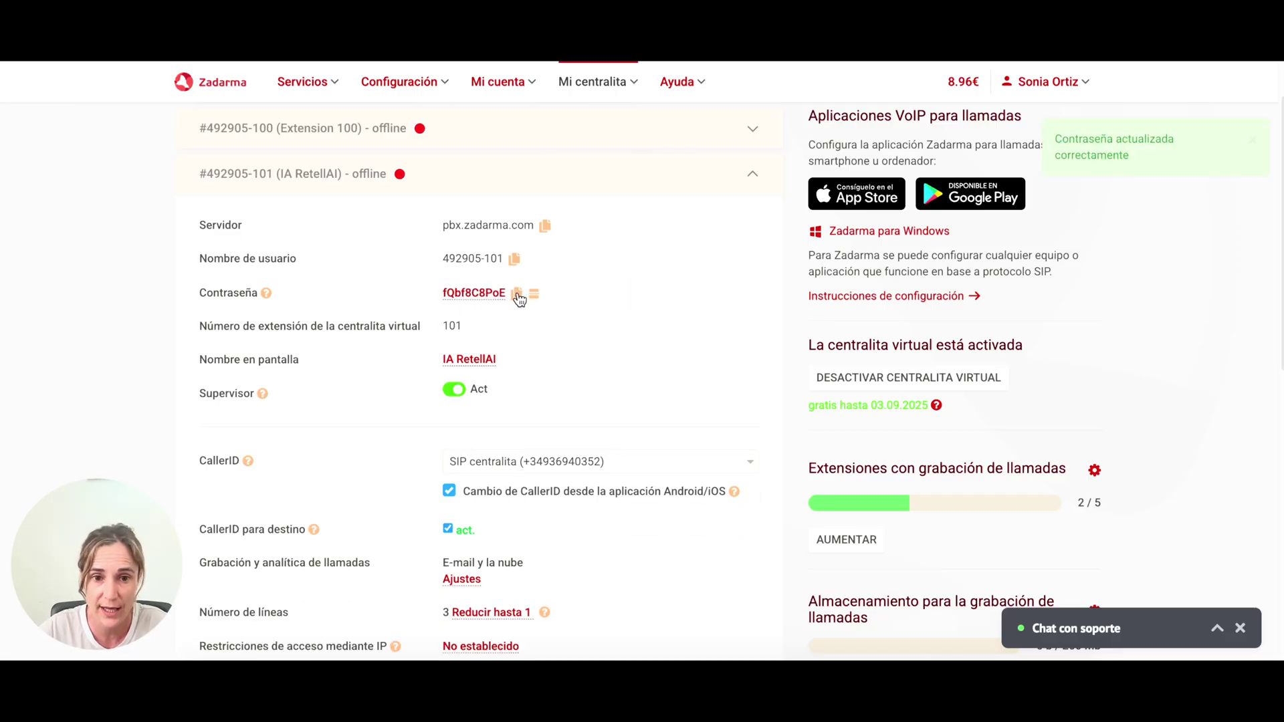
click(517, 295)
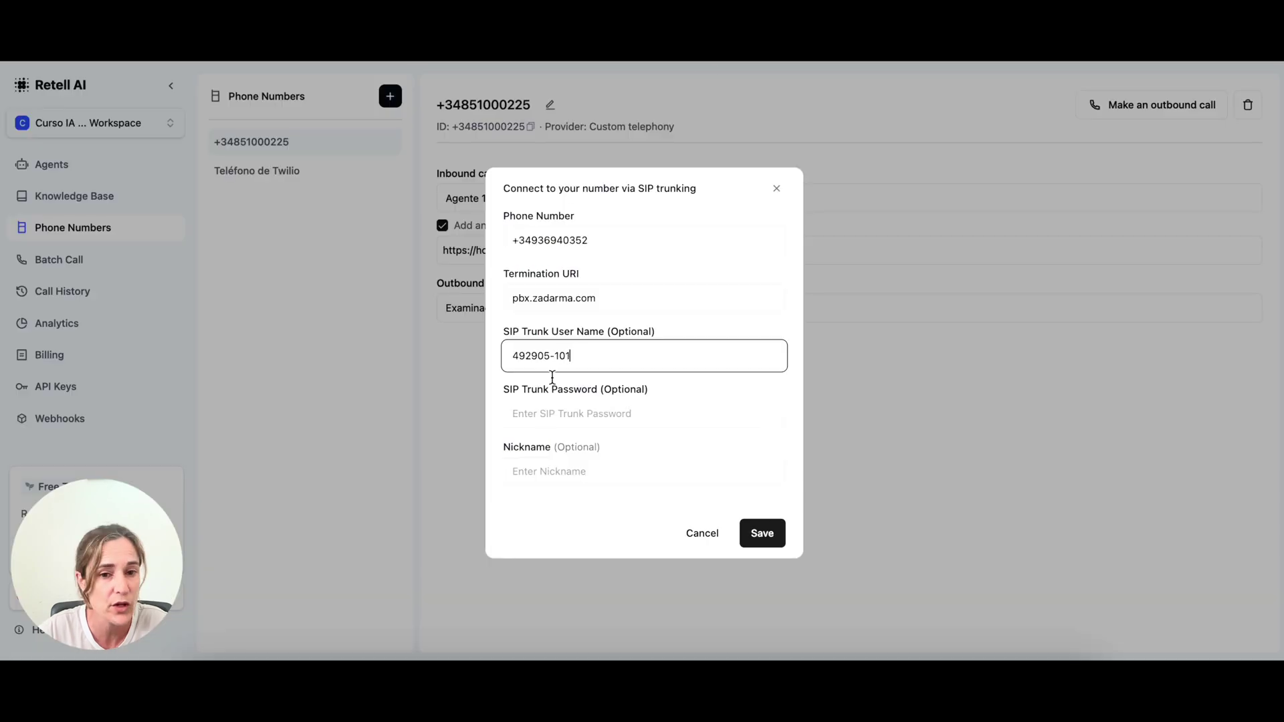
Step: In Retell AI, paste the SIP trunk password, set the nickname to centralita, save the number and reload the page
click(537, 414)
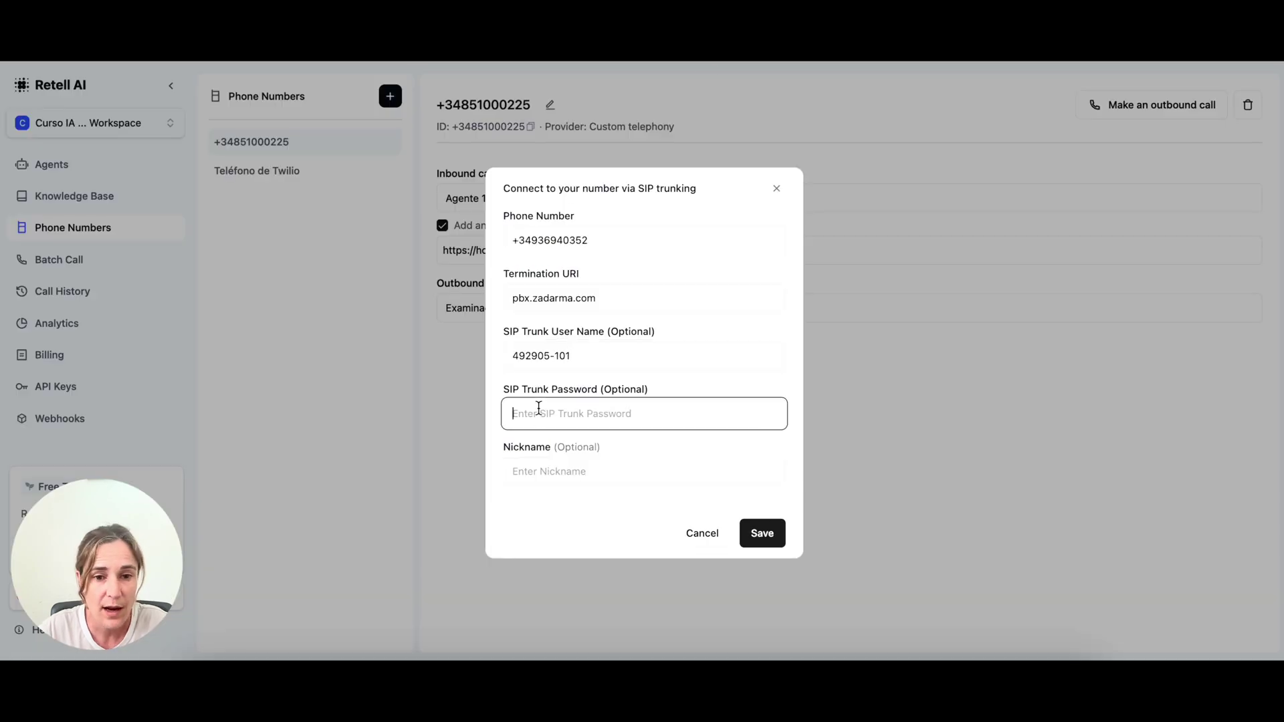
key(ctrl+v)
click(544, 473)
text(centralita)
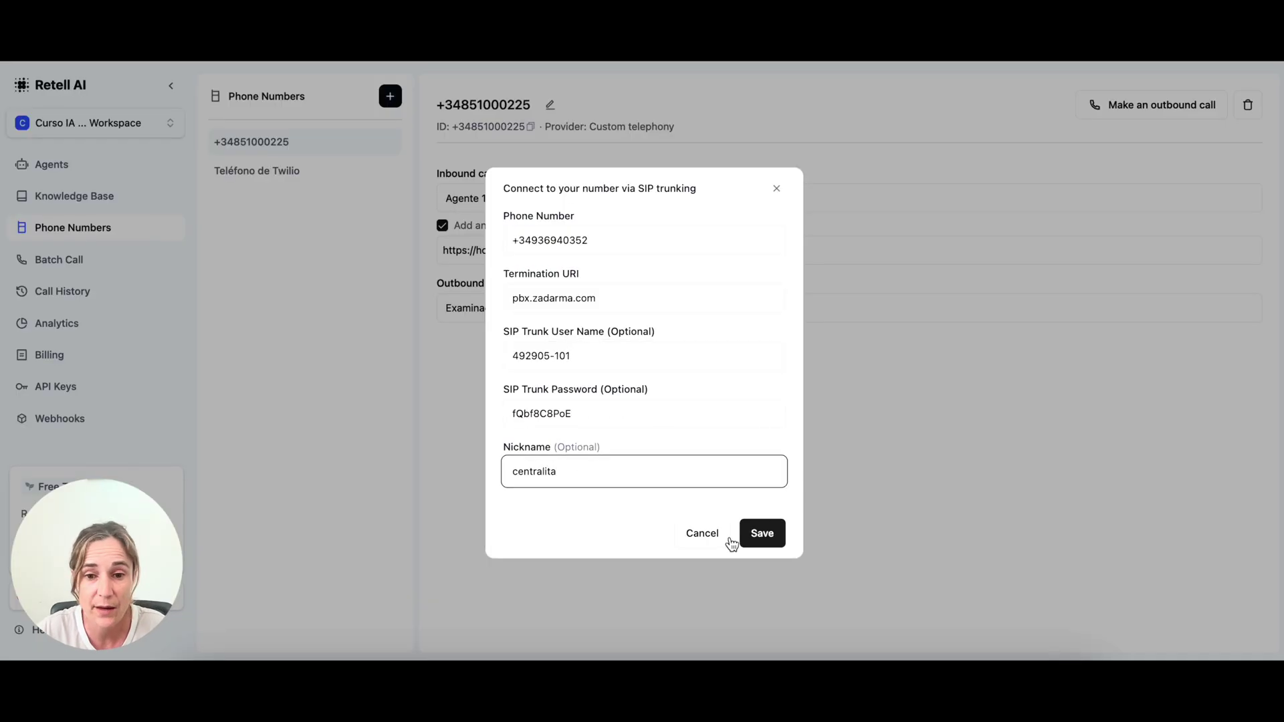
click(762, 537)
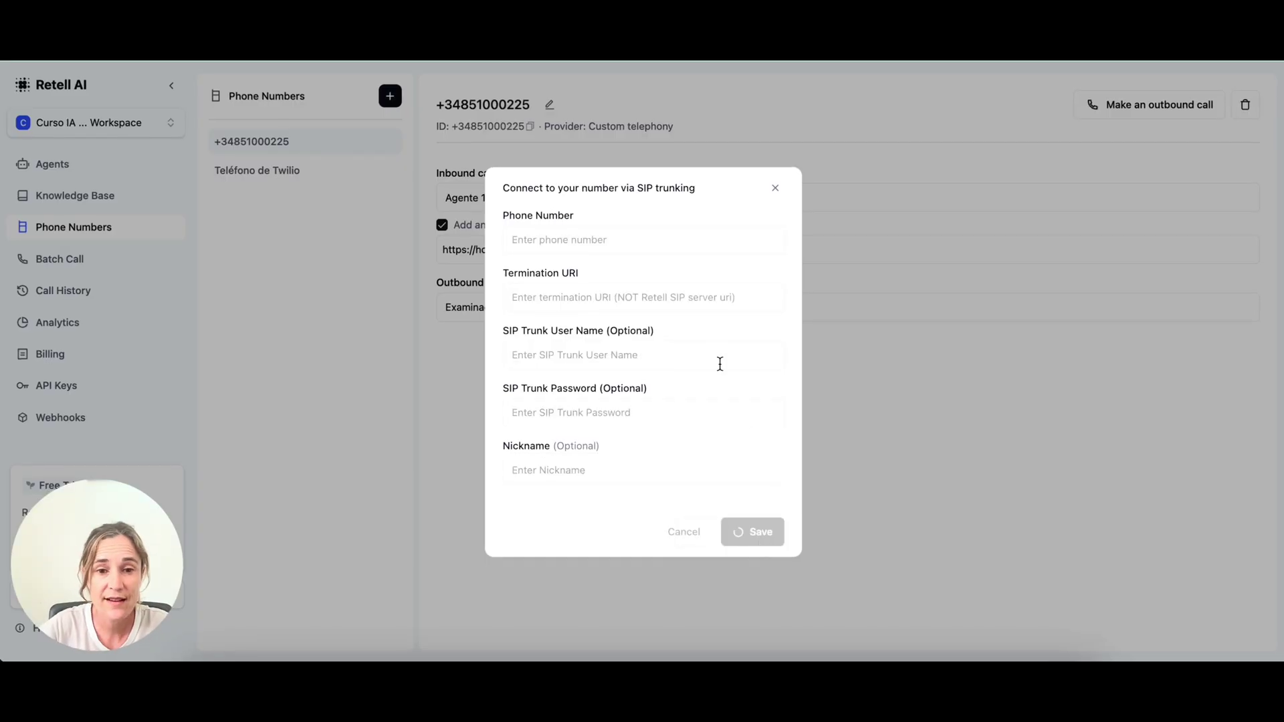
key(super+r)
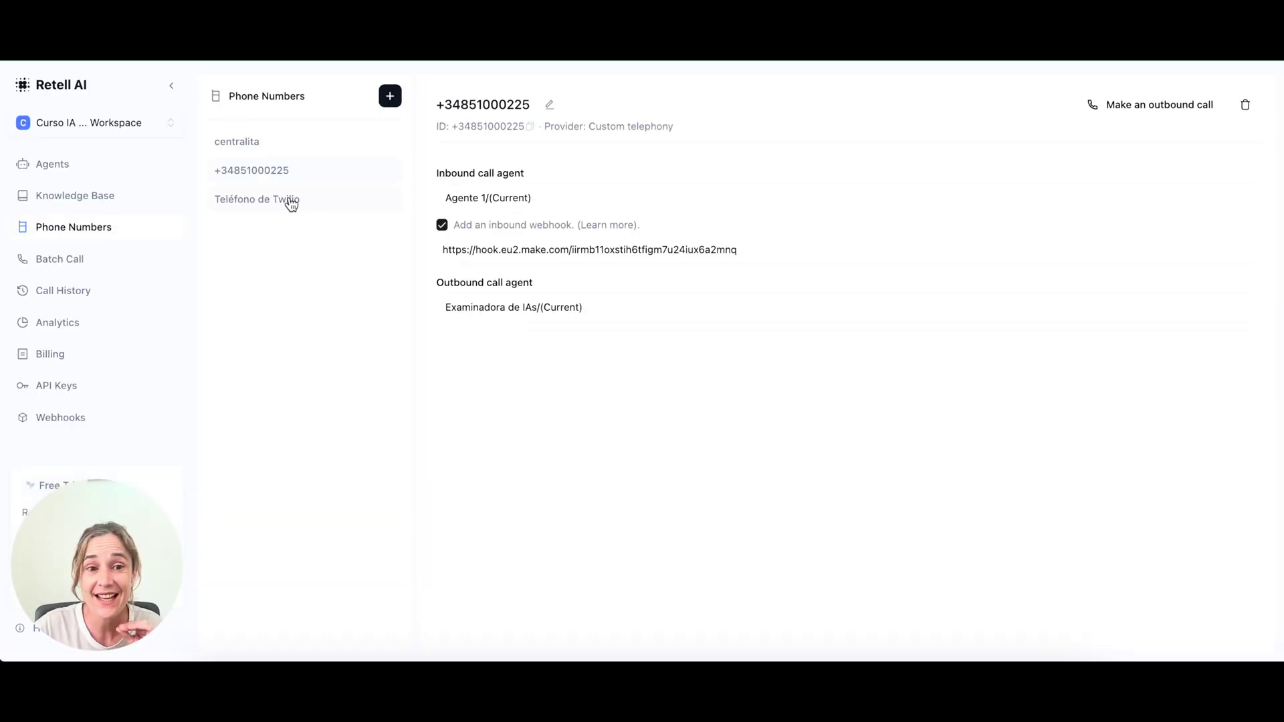
Step: Assign the current version of Marta asistente web as the inbound call agent of the centralita number
click(239, 142)
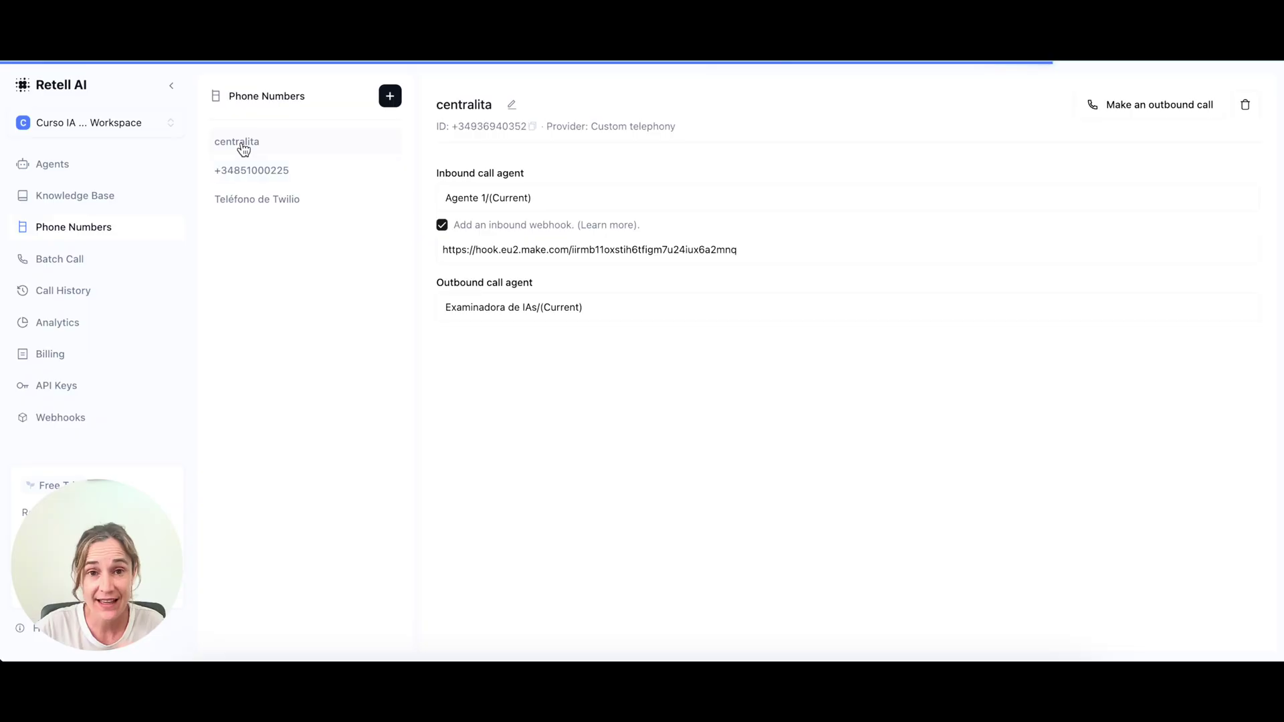
click(512, 198)
mouse_move(522, 379)
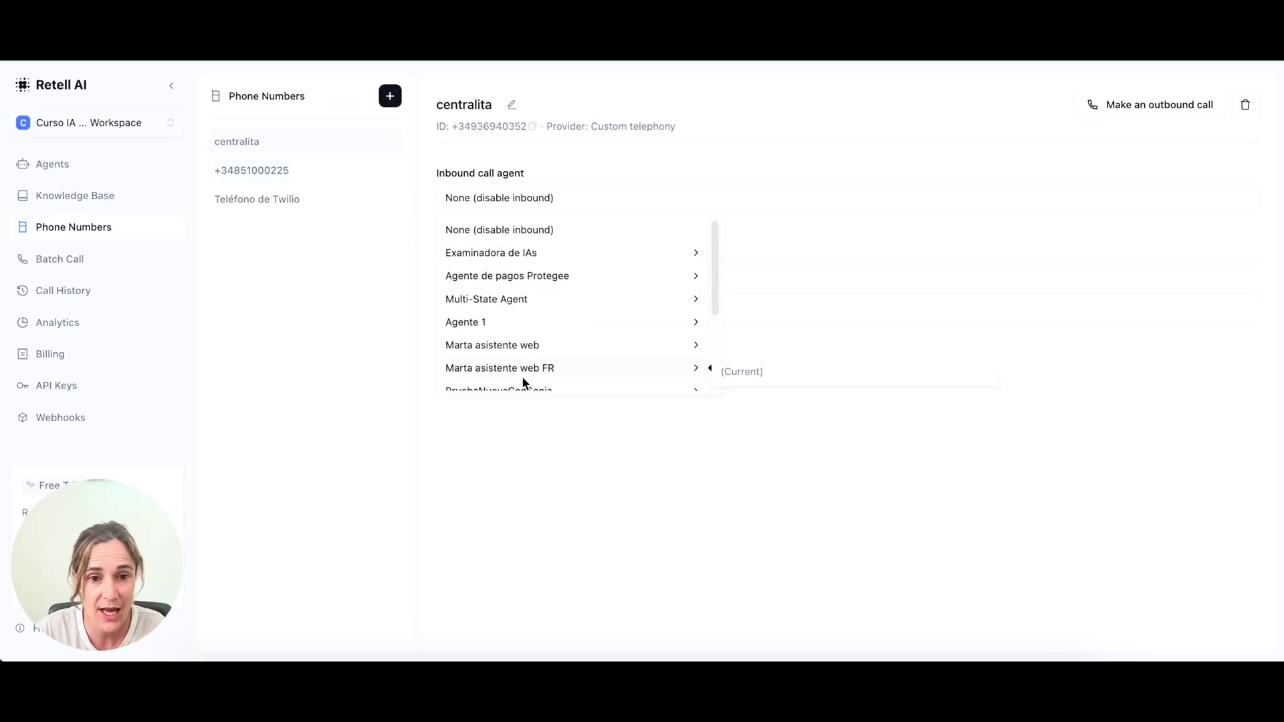
mouse_move(557, 353)
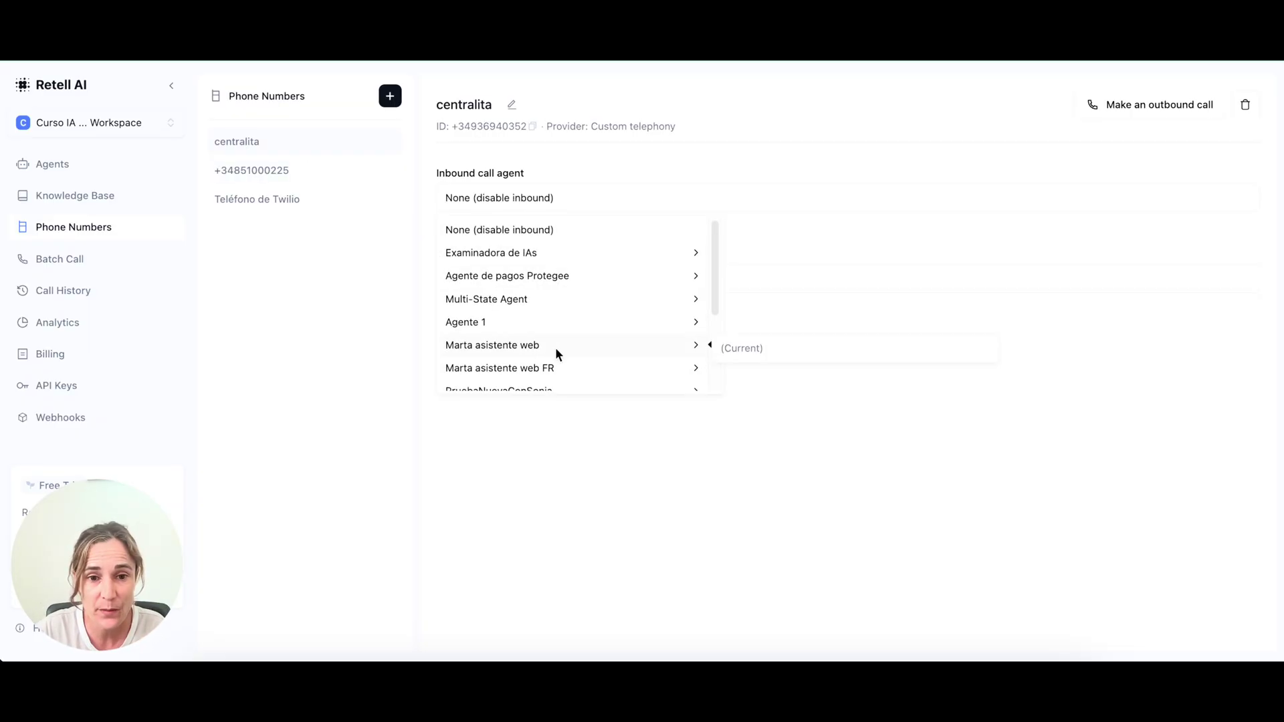
click(760, 353)
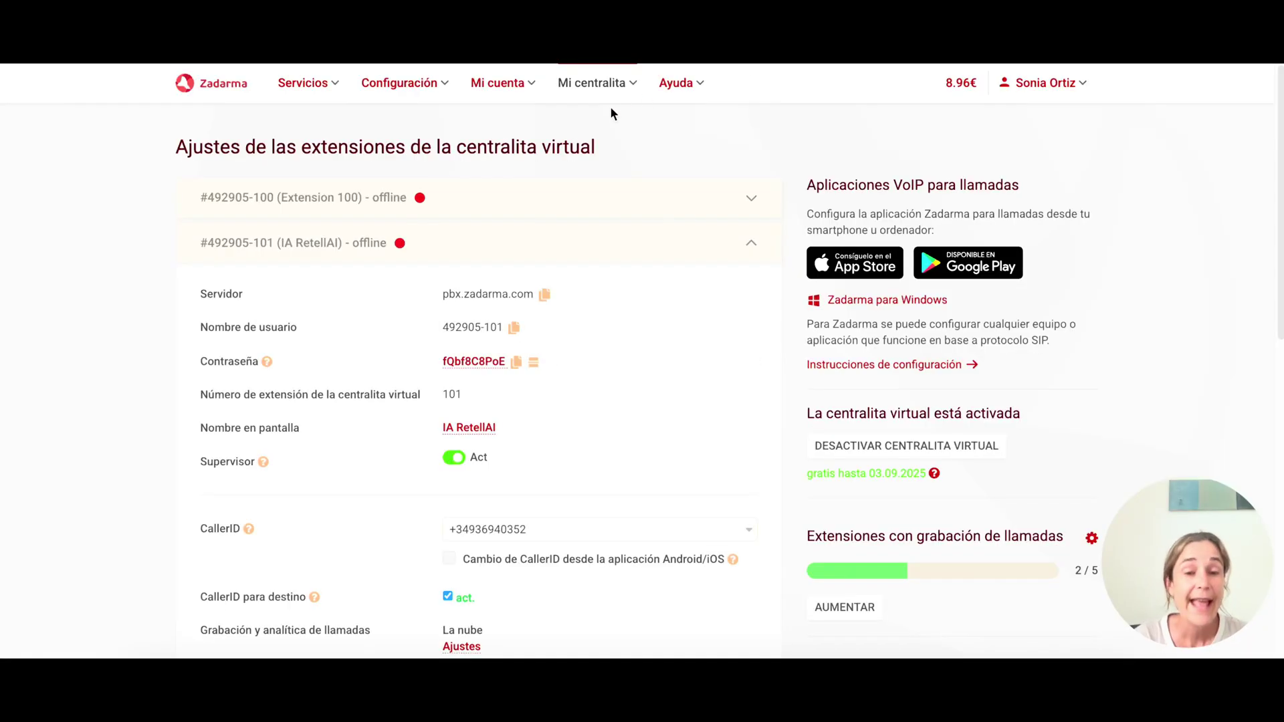
Step: Switch to Zadarma and check the SIP settings page and the list of virtual numbers
click(404, 85)
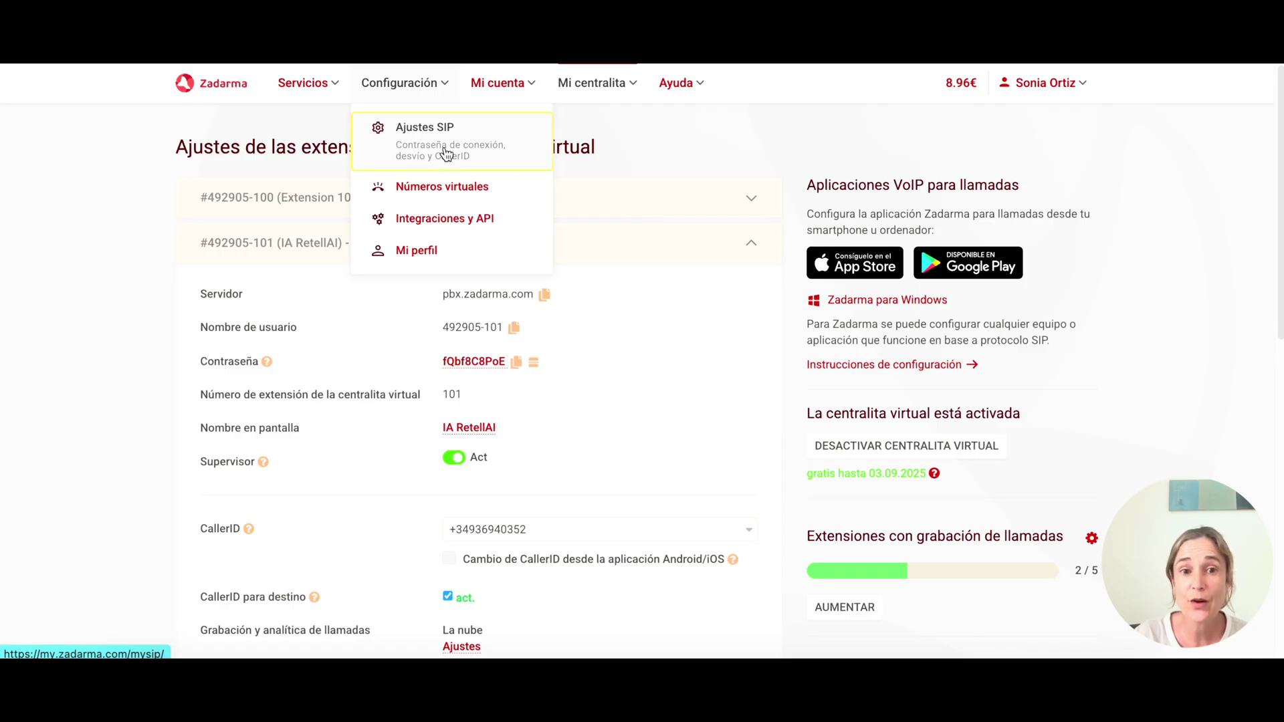
click(446, 154)
click(415, 84)
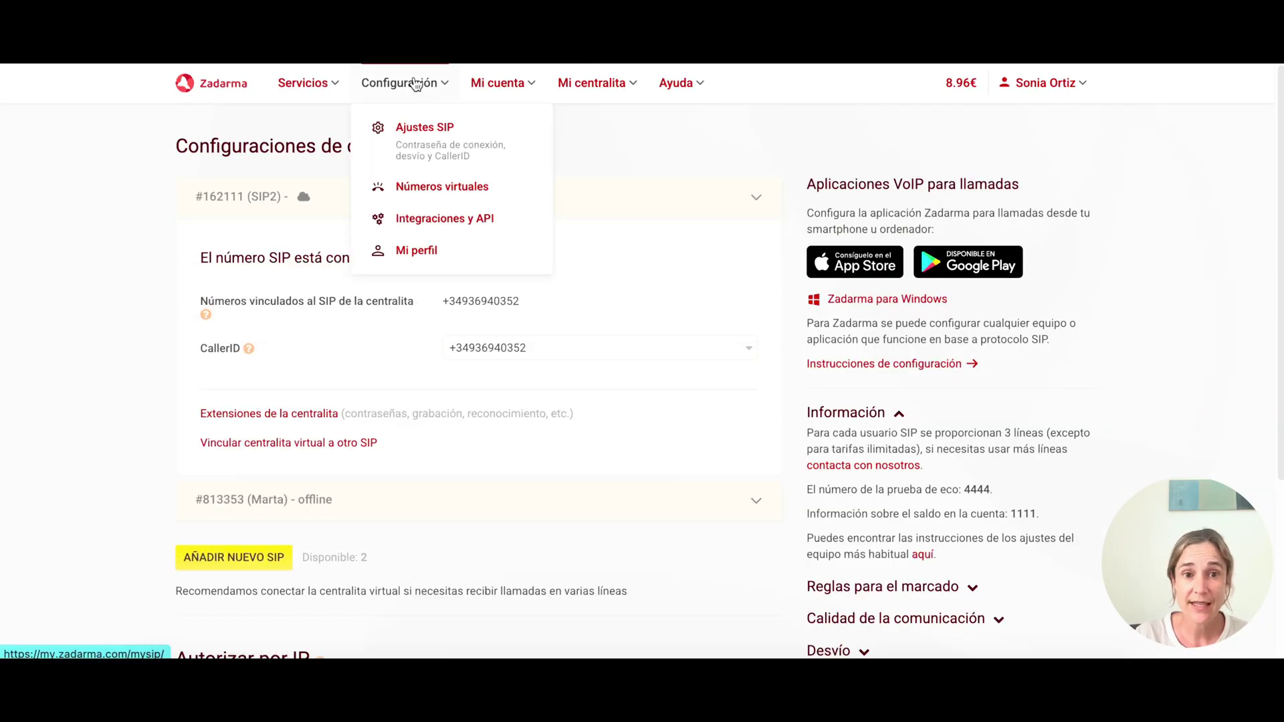
click(425, 186)
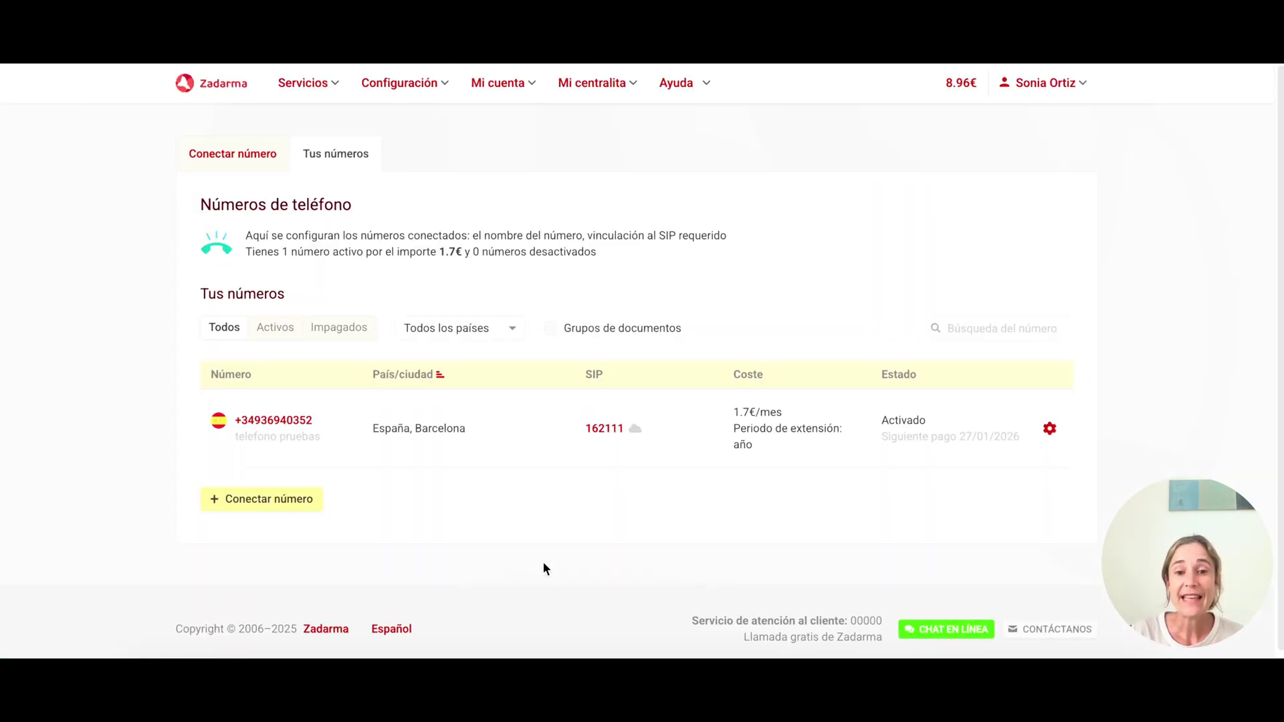
Step: Inspect the external server (SIP URI) option in the virtual number's settings and close the dialog without saving
click(604, 431)
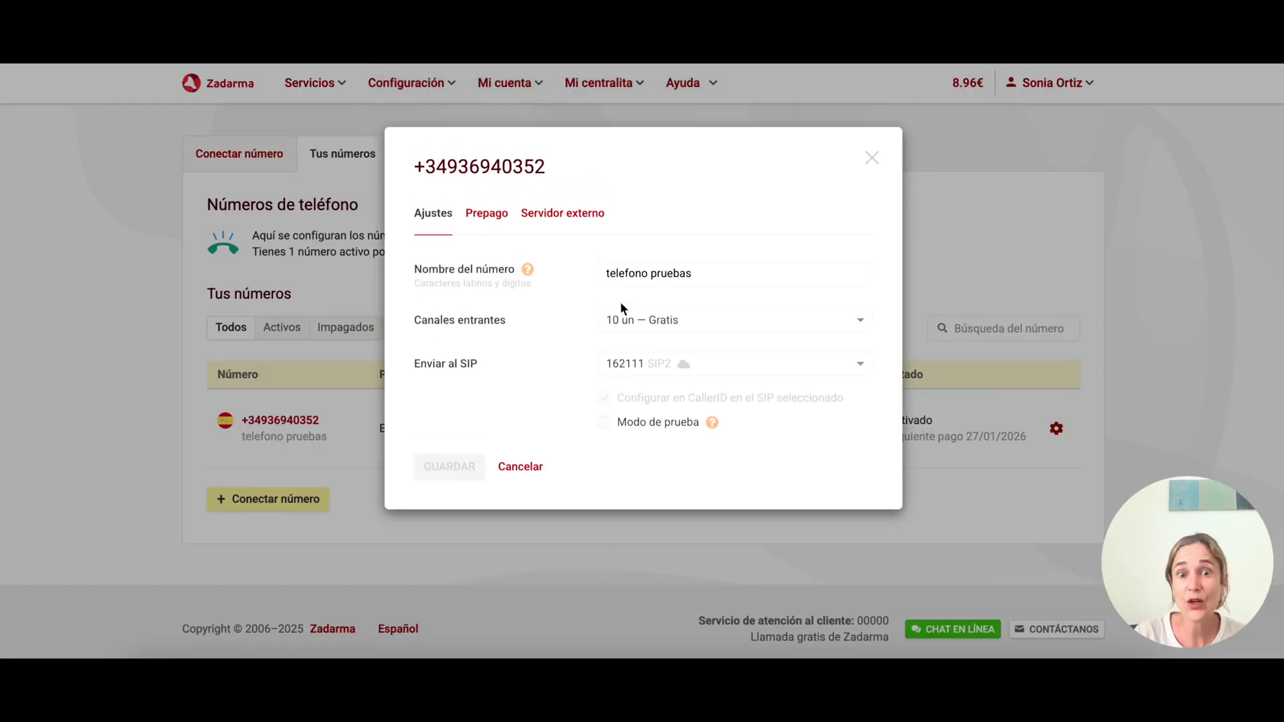
click(564, 214)
click(467, 338)
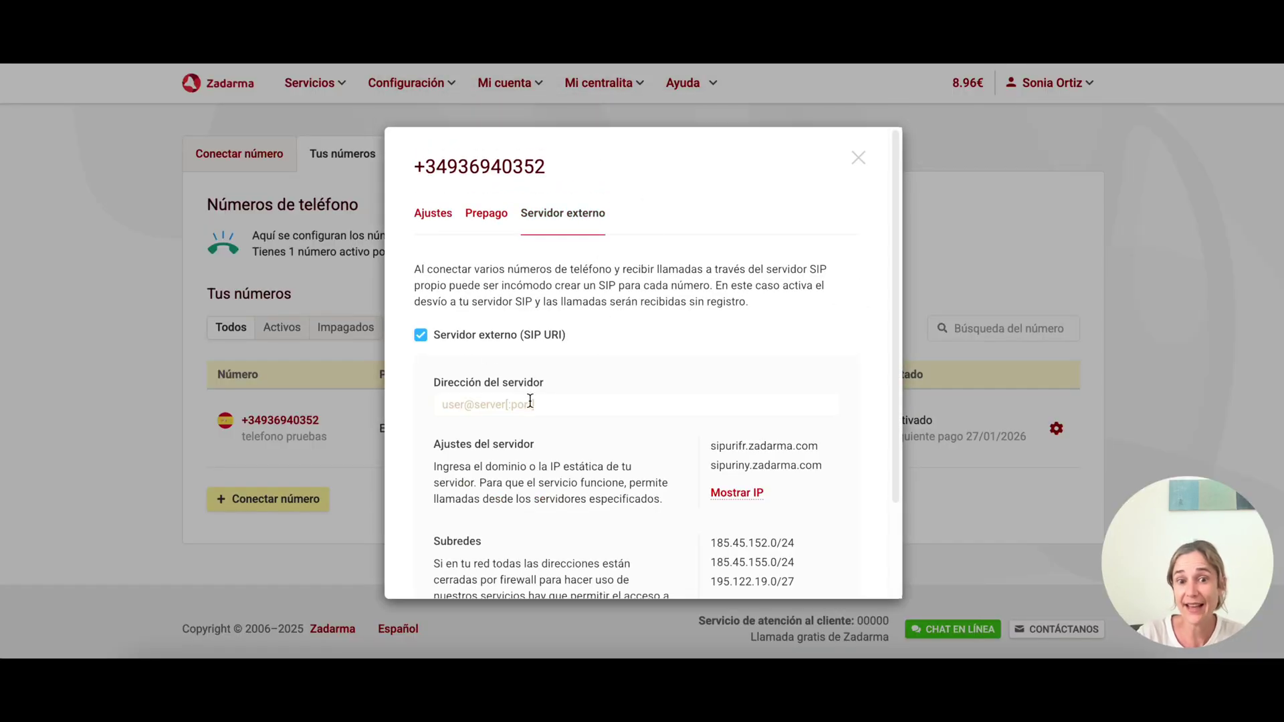
click(428, 334)
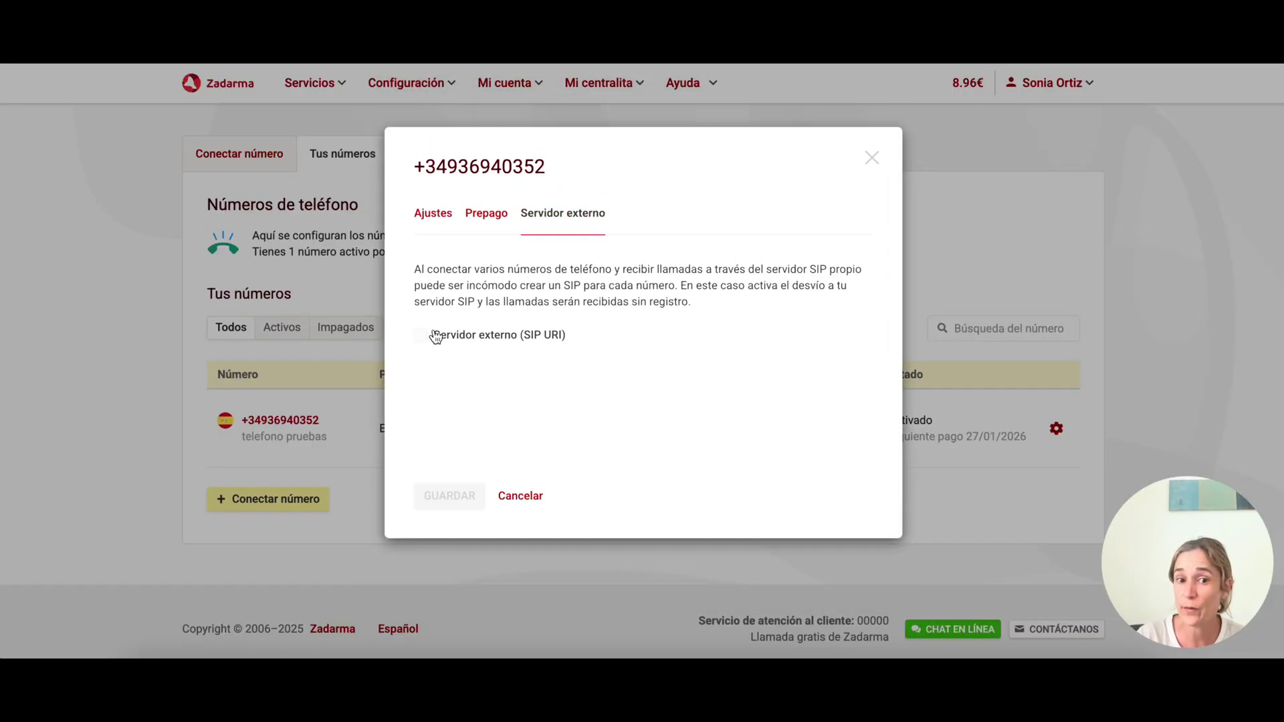
click(869, 166)
Step: Go to the PBX extensions page and expand extension 101 to reach its call forwarding and voicemail setting
mouse_move(585, 94)
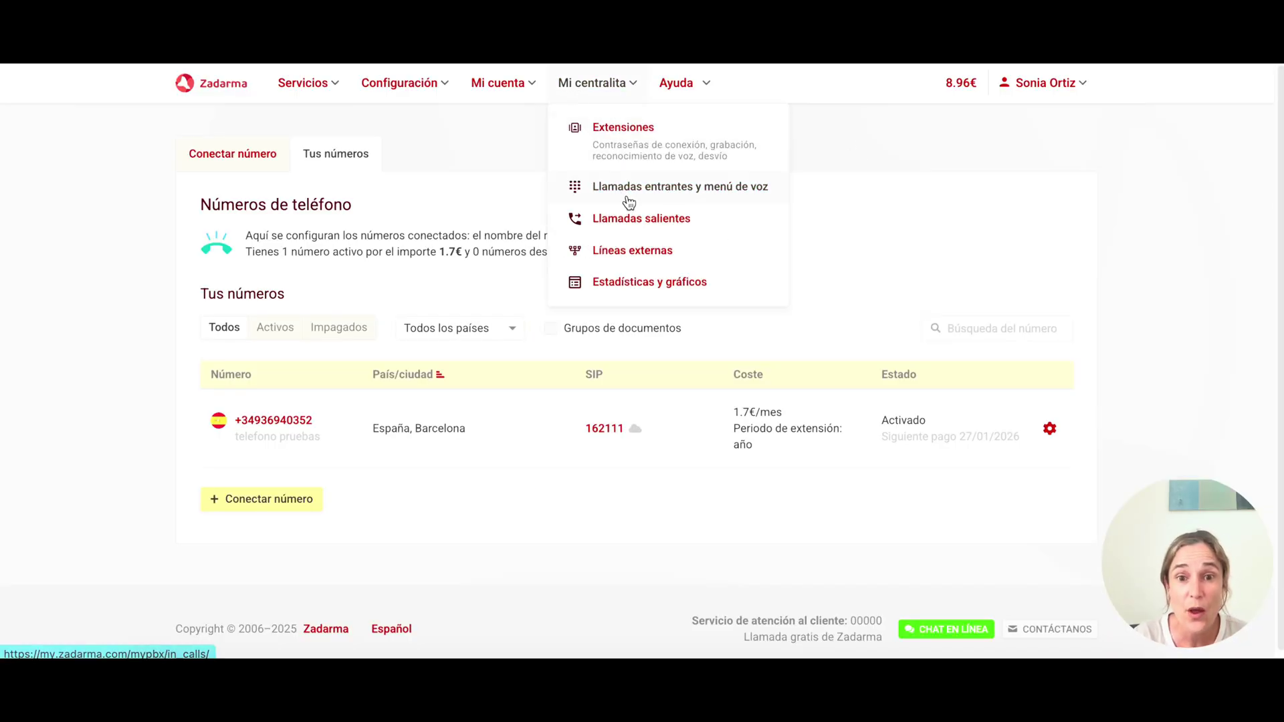
click(612, 148)
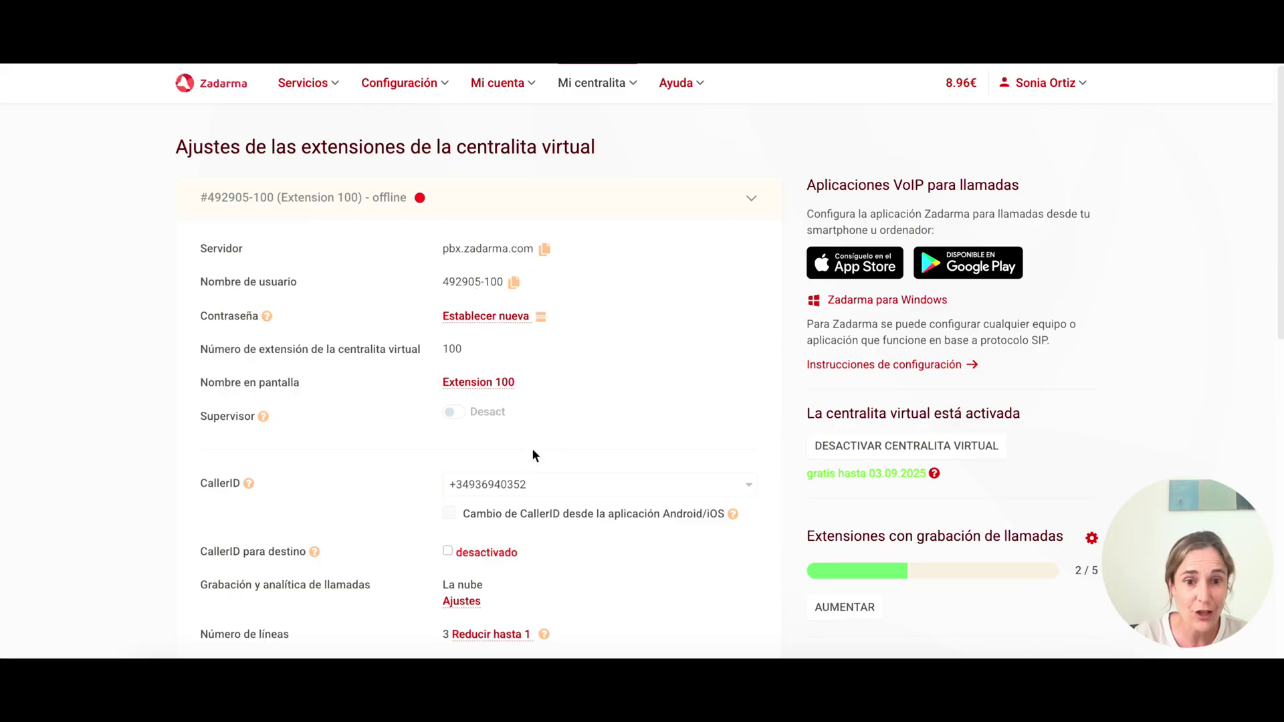
scroll(565, 456, down, 5)
click(404, 515)
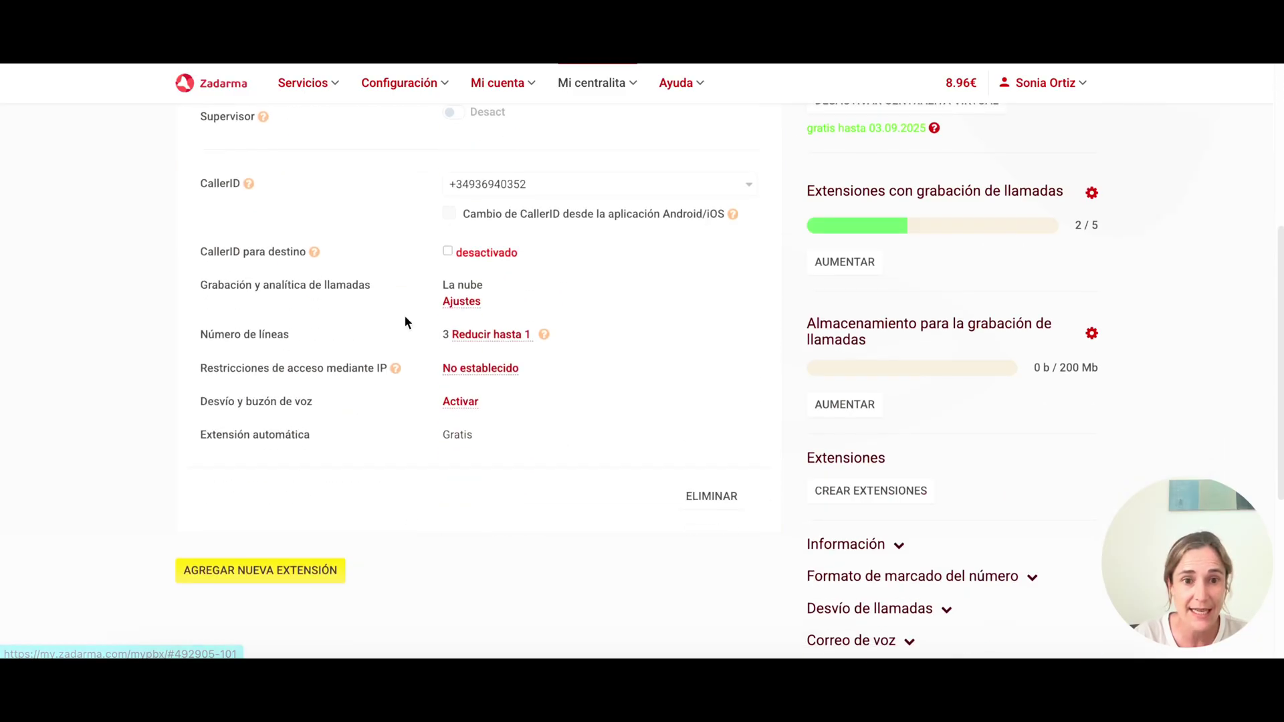
scroll(544, 374, up, 2)
scroll(545, 375, up, 3)
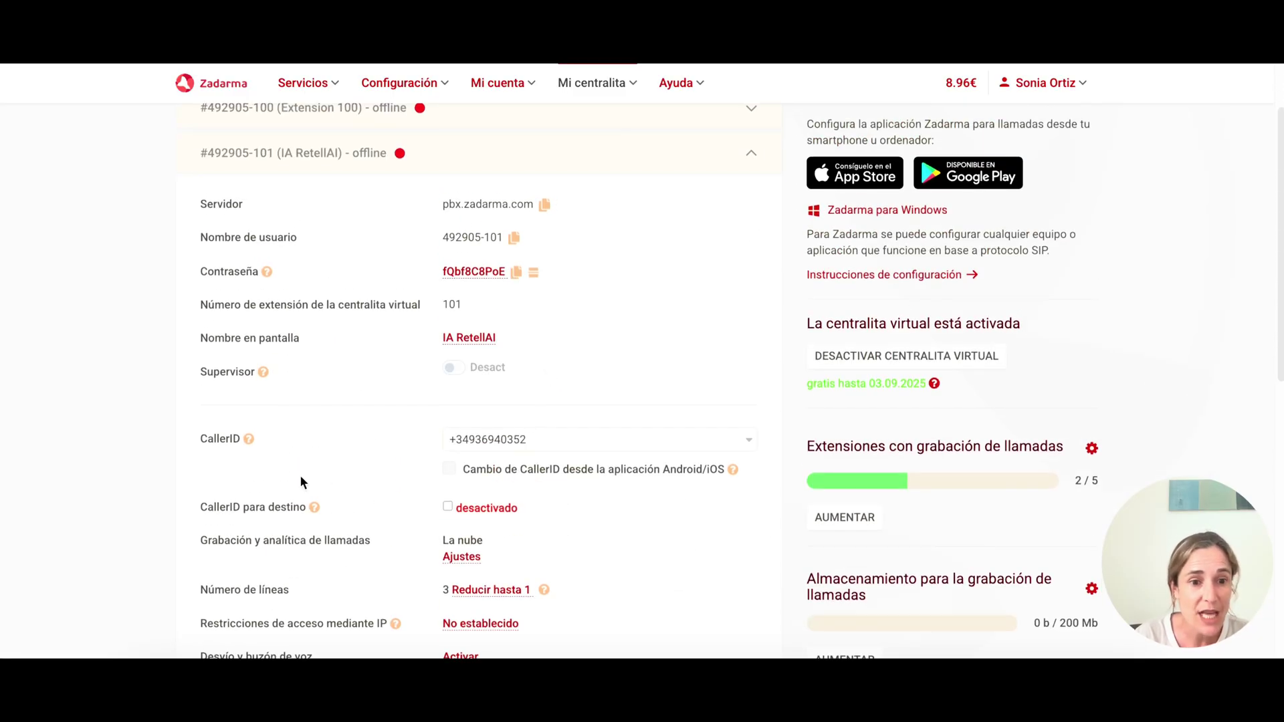
scroll(341, 580, down, 2)
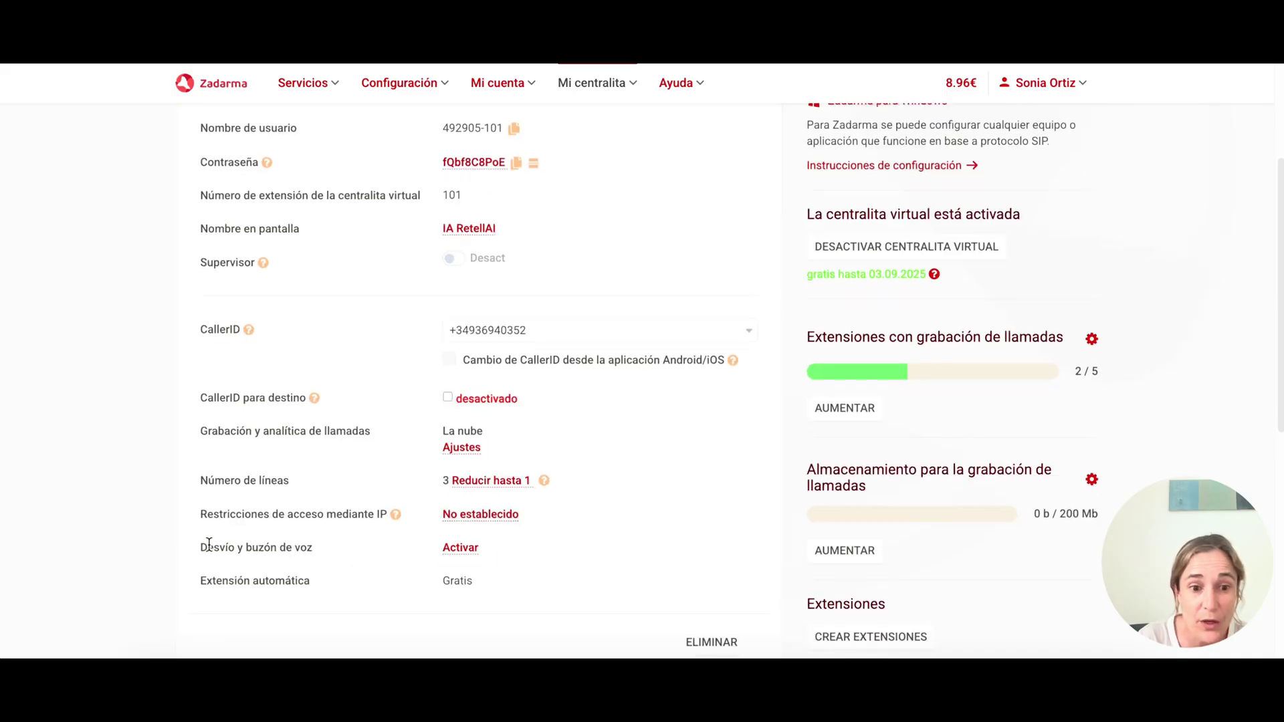
Step: Set extension 101's call forwarding to Siempre activo with Servidor externo (SIP URI) as destination, and paste the phone number followed by @
drag(209, 545, 339, 551)
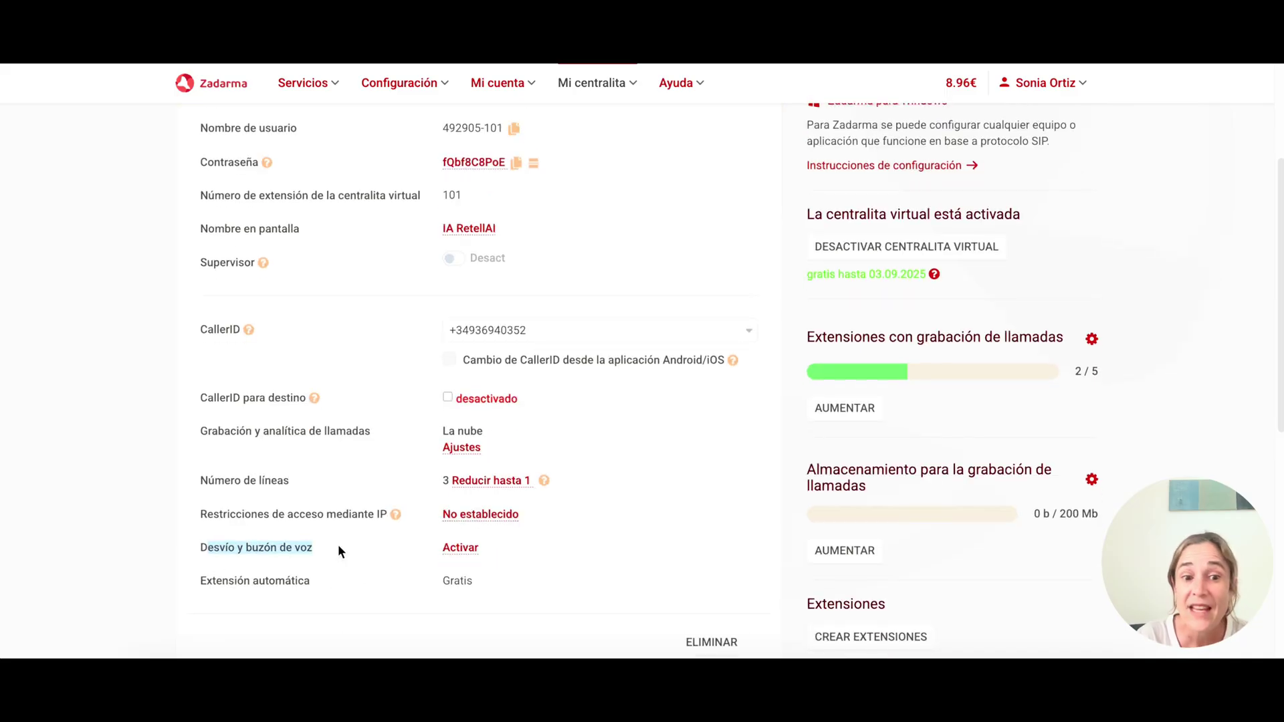
click(462, 549)
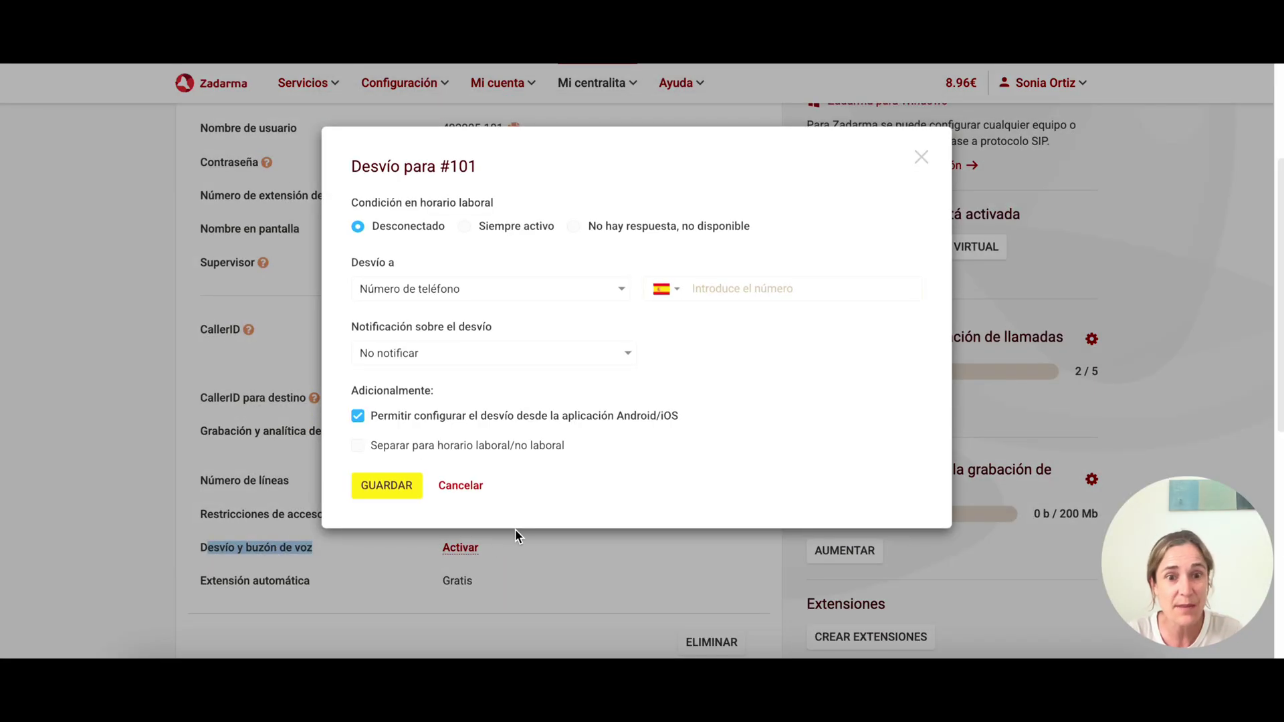
click(496, 232)
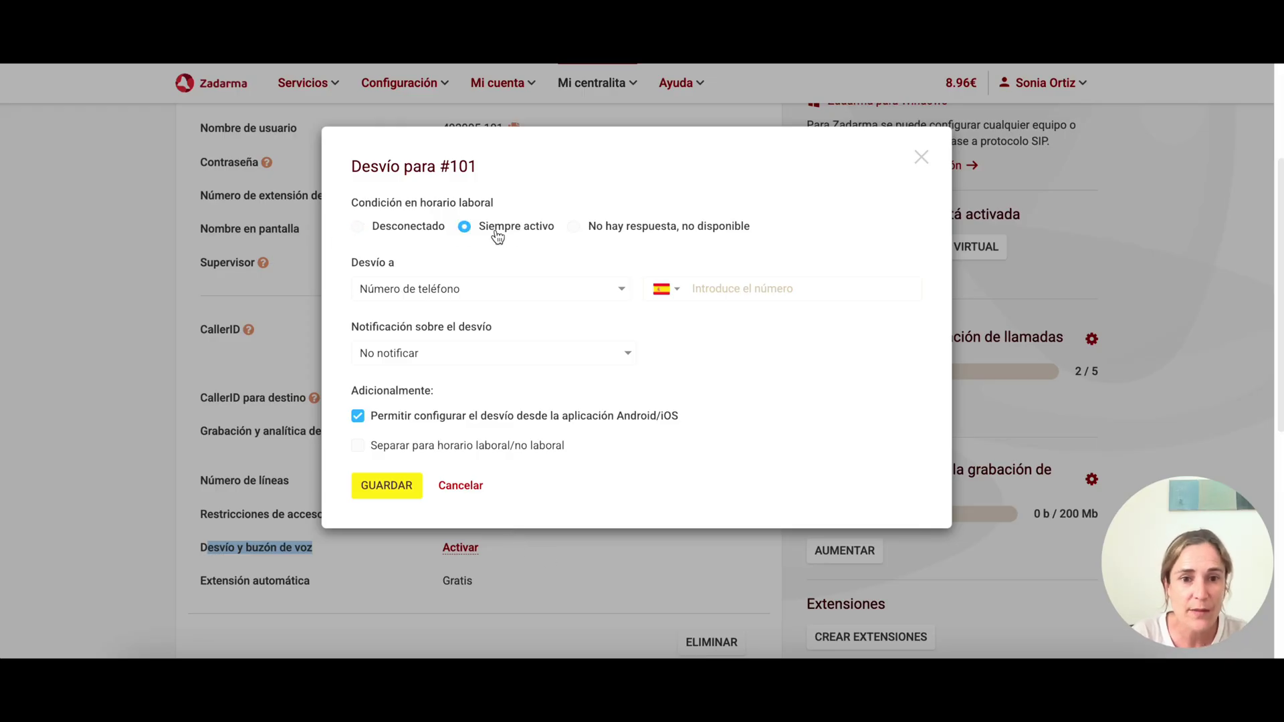
click(432, 291)
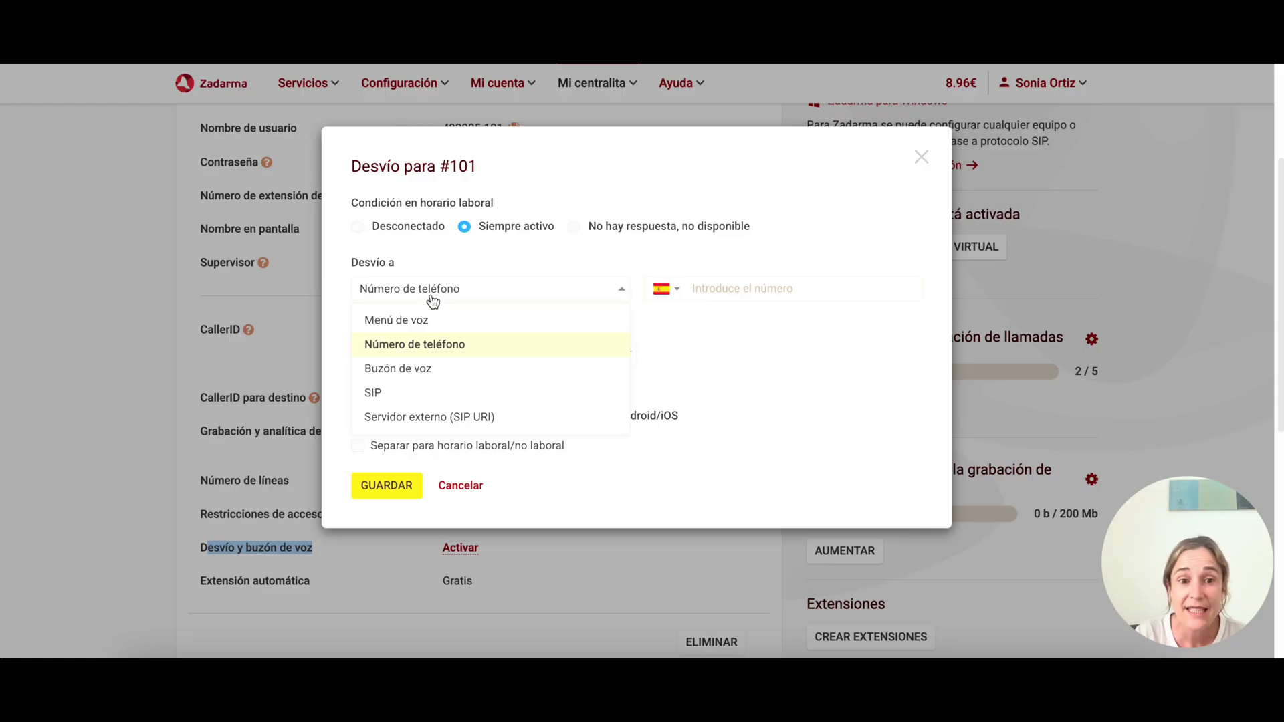
click(430, 418)
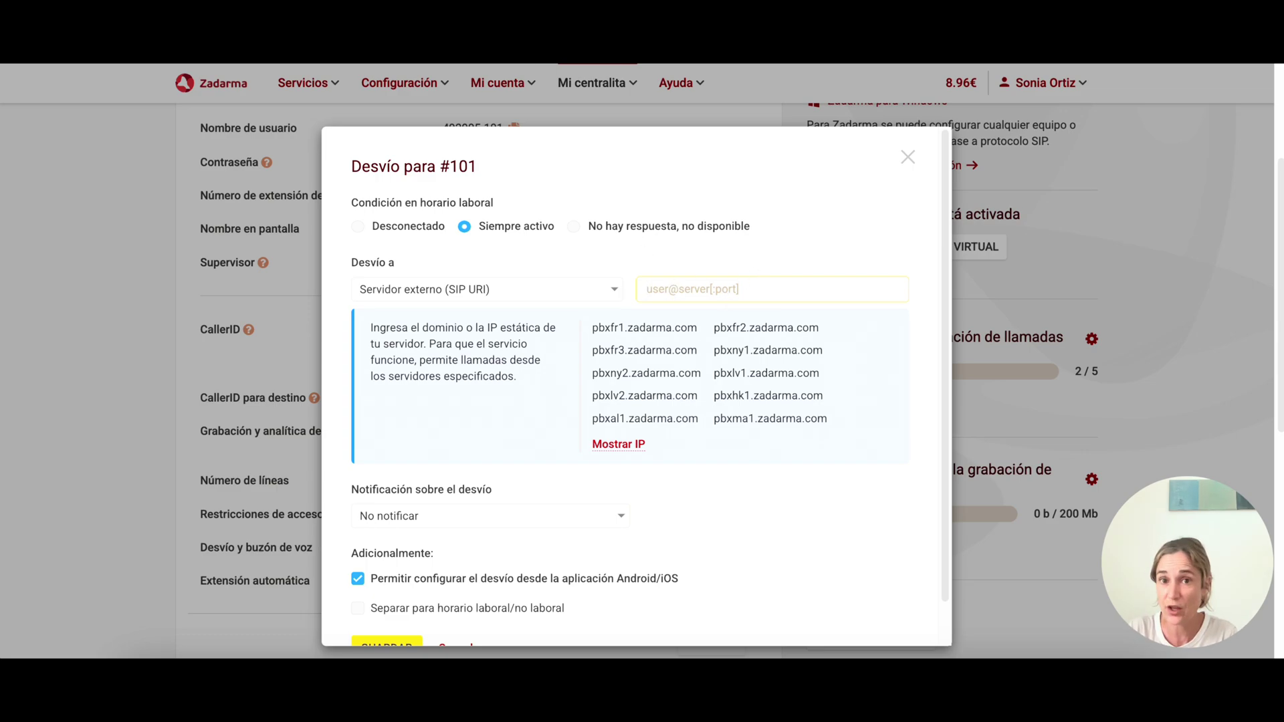
key(ctrl+v)
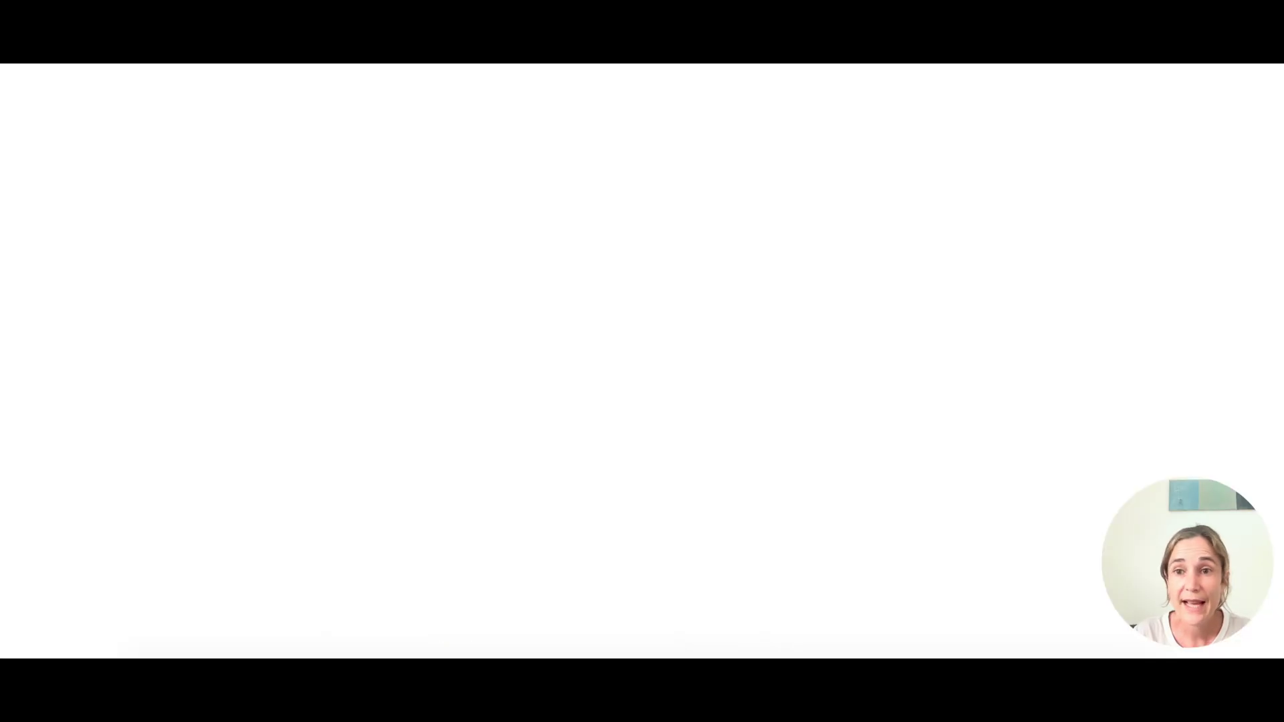
Step: Switch to the Retell AI documentation and search it for "sip uri"
click(695, 105)
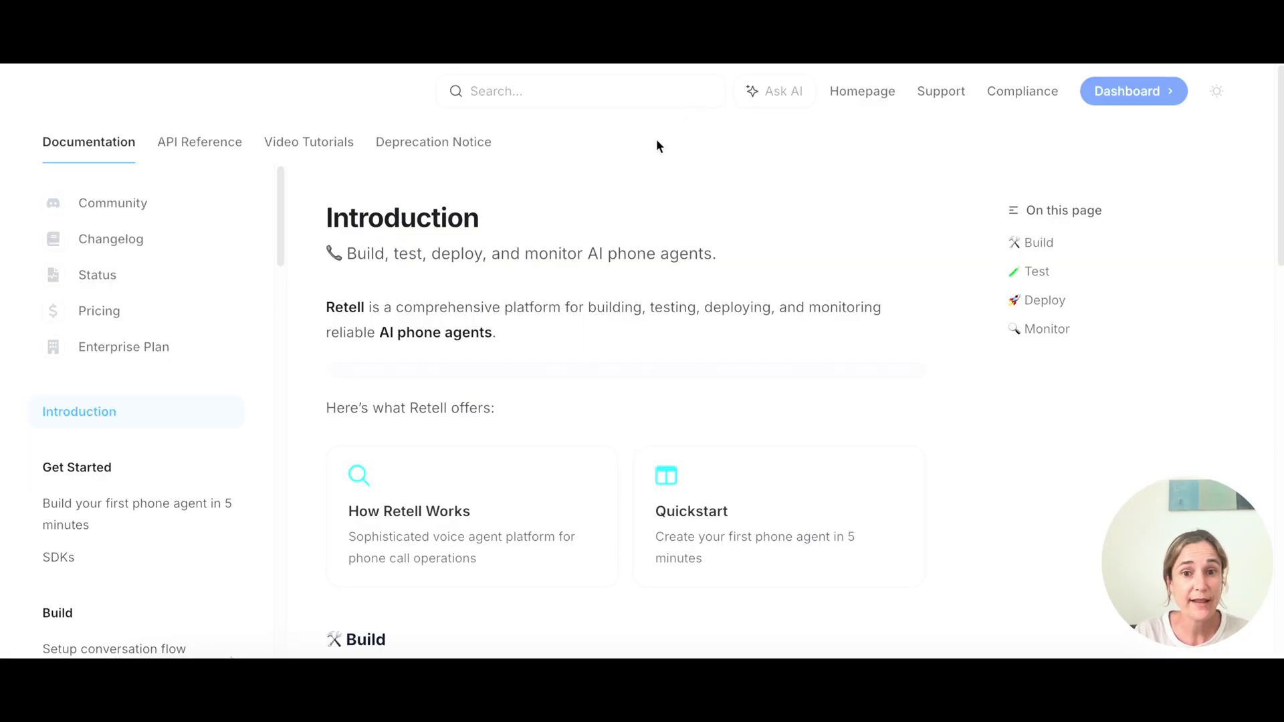
click(491, 94)
text(servi)
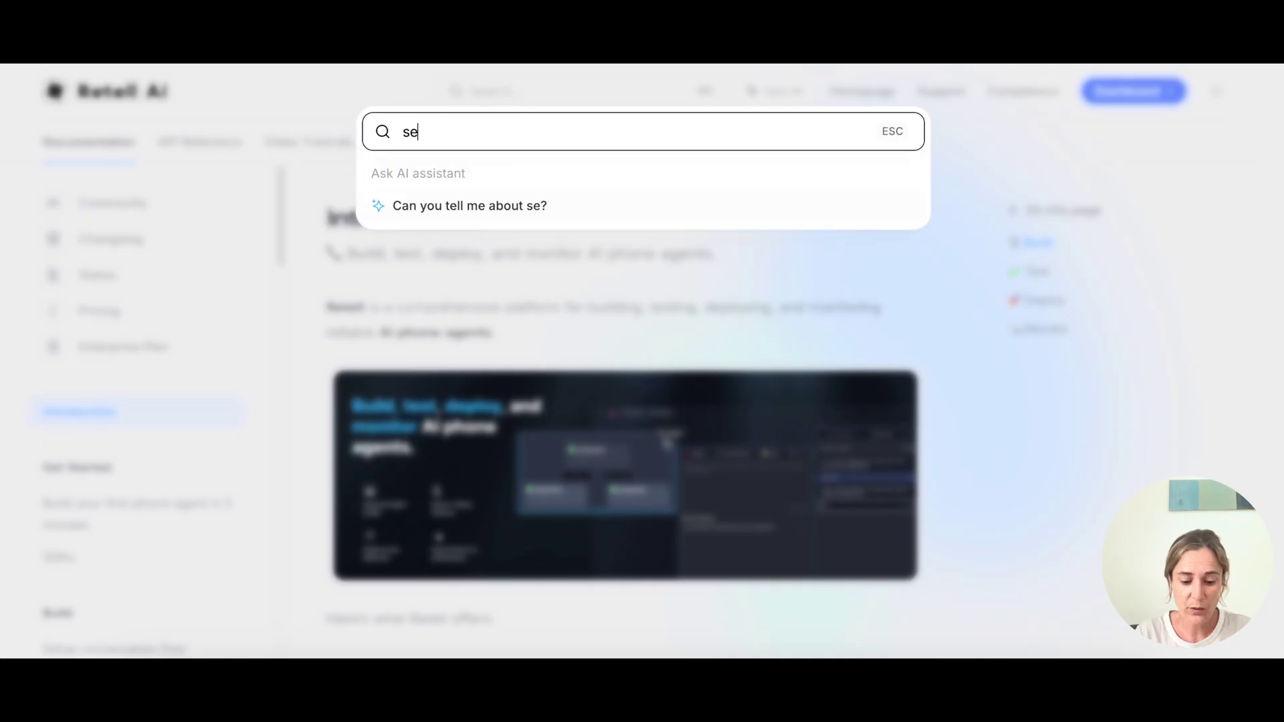
key(BackSpace)
key(BackSpace)
key(BackSpace)
key(BackSpace)
text(ip uri)
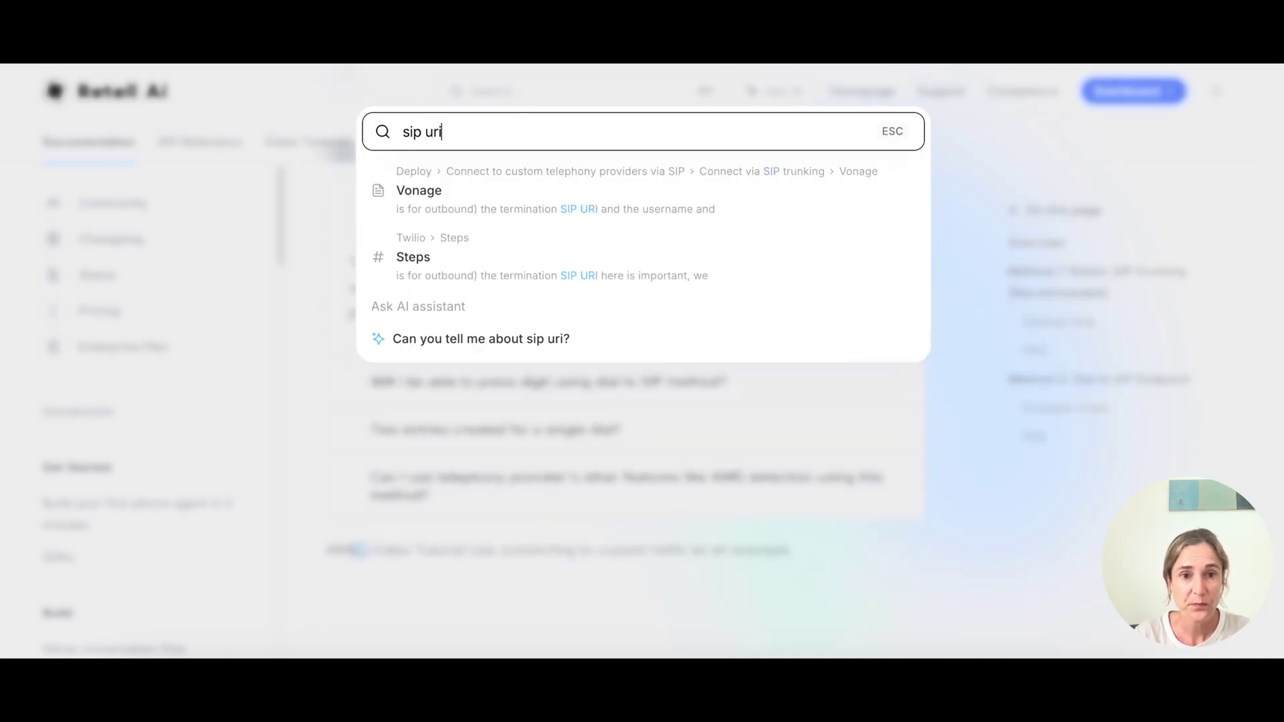
key(Return)
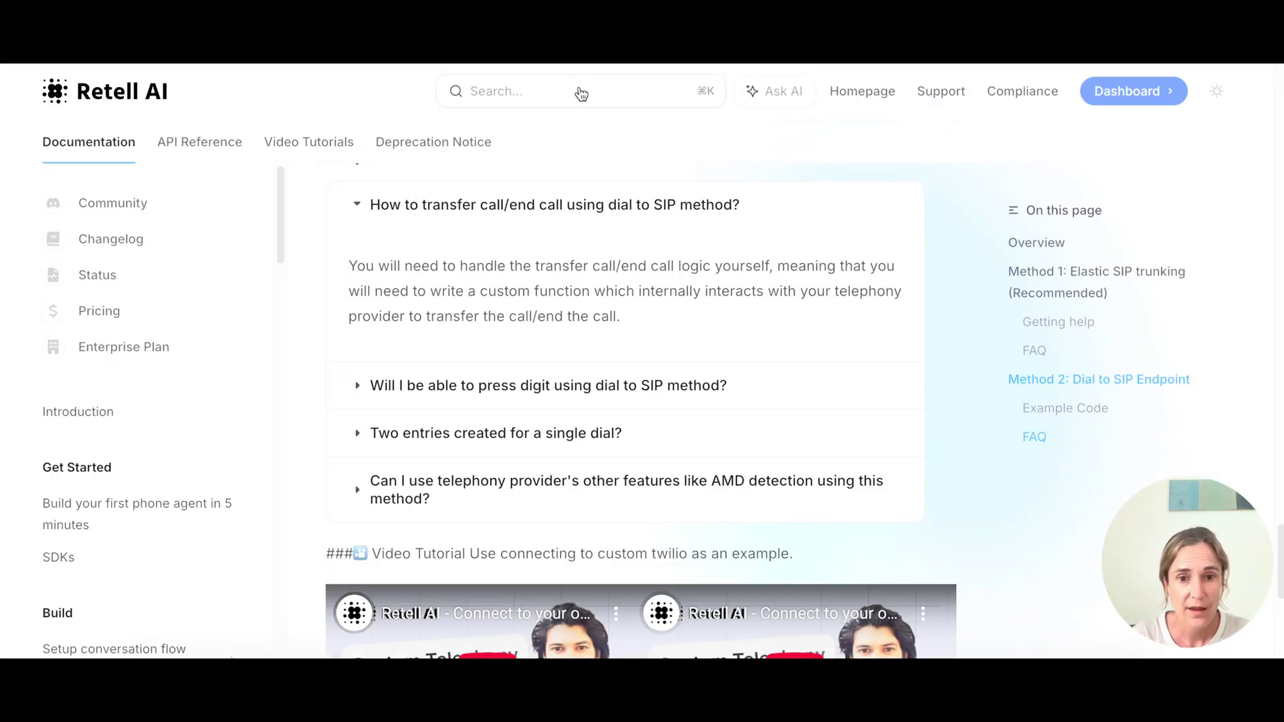
Step: Find the SIP endpoint under Method 2: Dial to SIP Endpoint and copy its domain, 5t4n6j0wnrl.sip.livekit.cloud
scroll(793, 450, down, 2)
scroll(776, 441, up, 8)
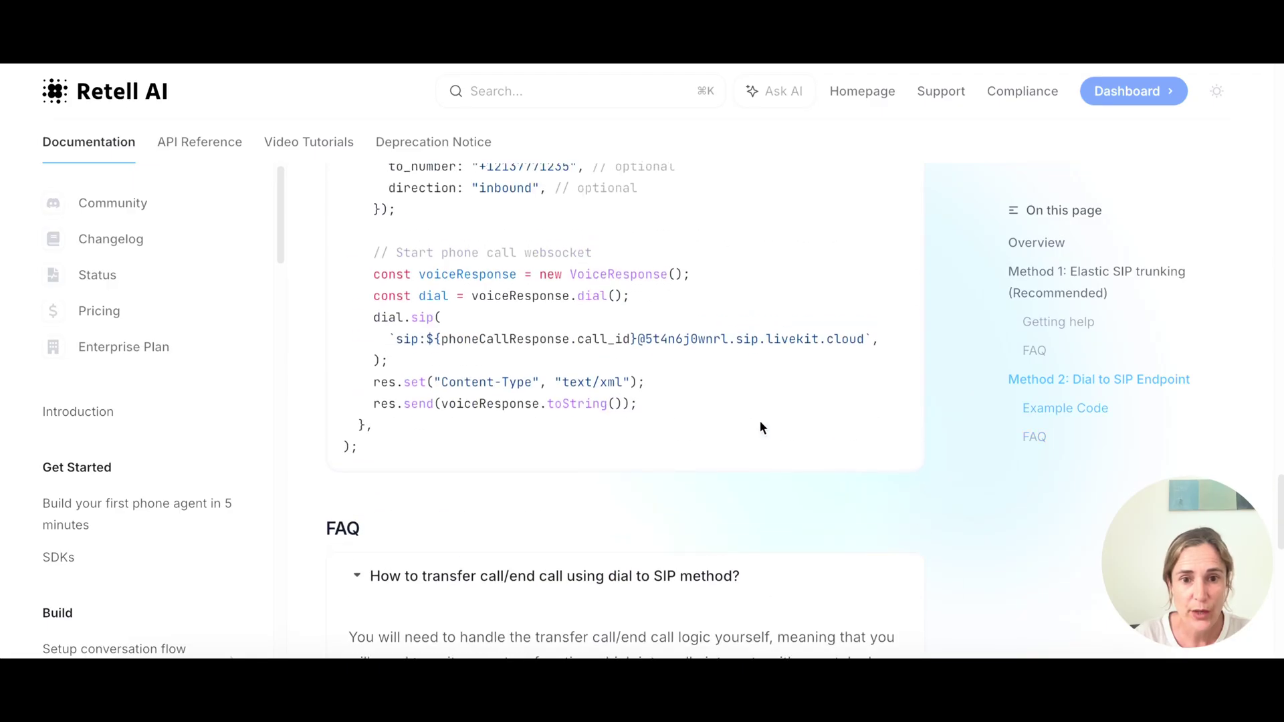
scroll(664, 371, up, 10)
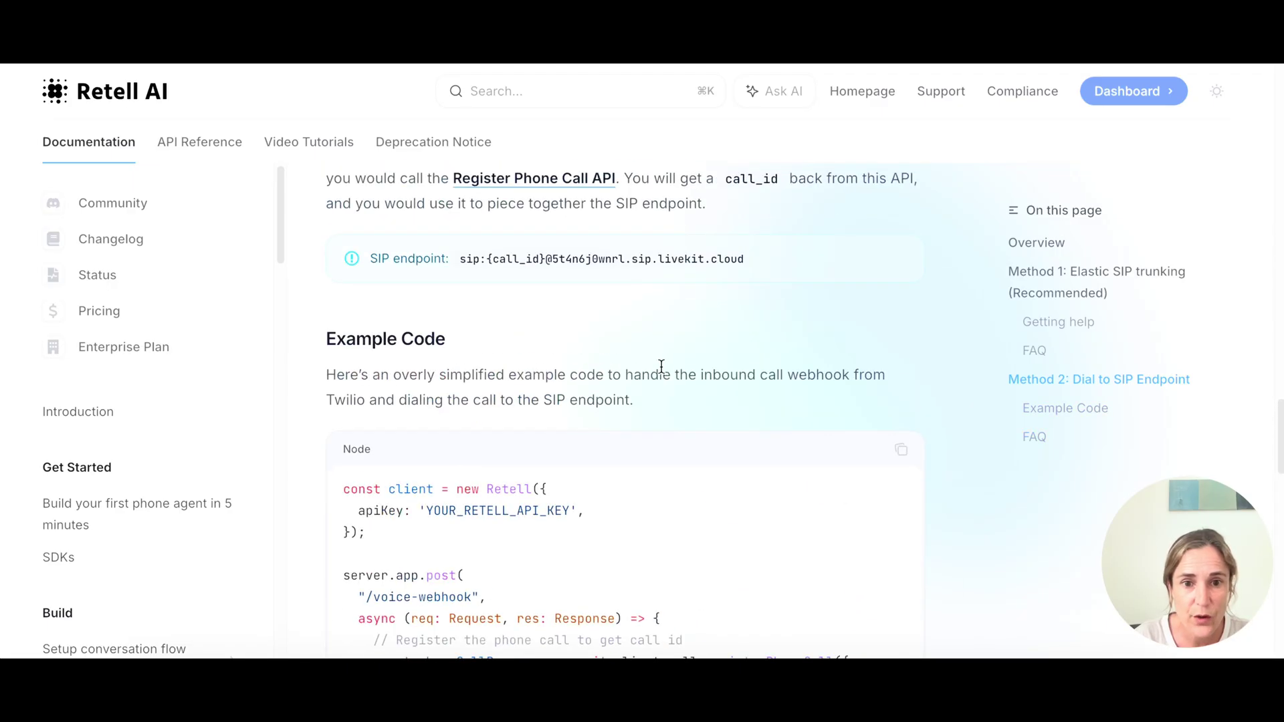
drag(550, 260, 726, 258)
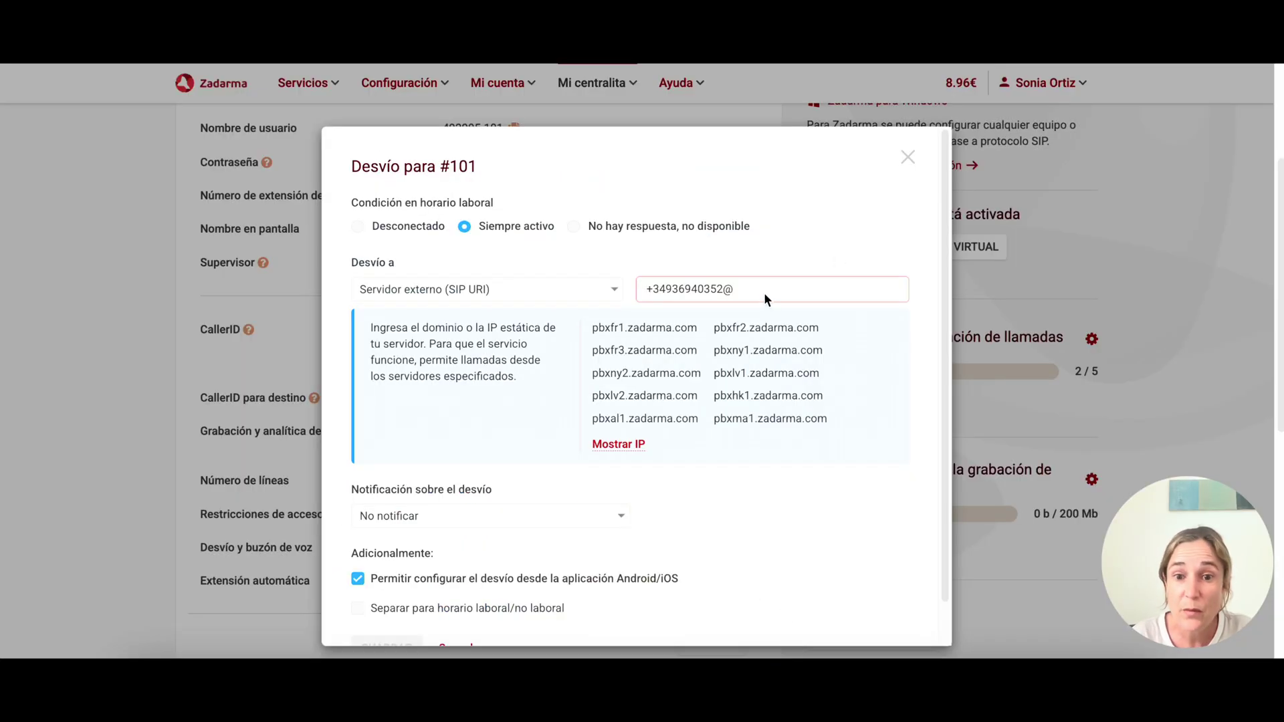
Step: Return to Zadarma, complete extension 101's forwarding SIP URI with 5t4n6j0wnrl.sip.livekit.cloud, and save the forwarding settings
click(752, 286)
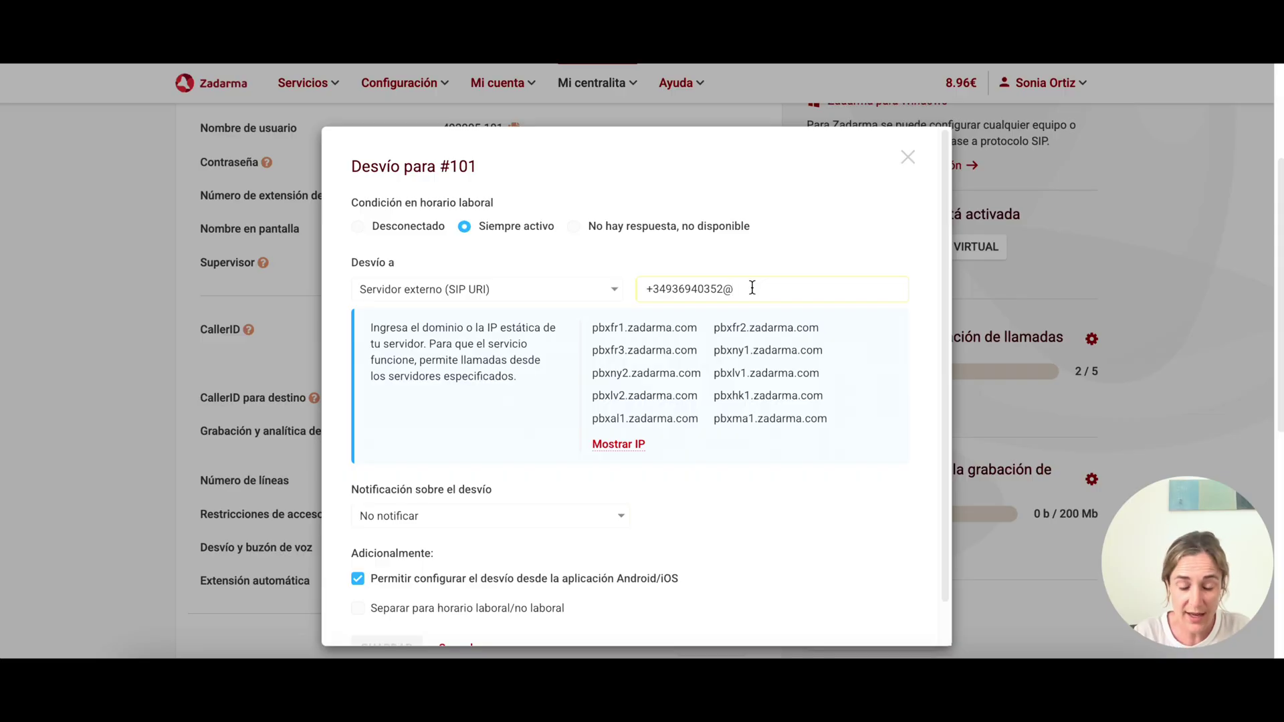
text(5t4n6j0wnrl.sip.livekit.cloud)
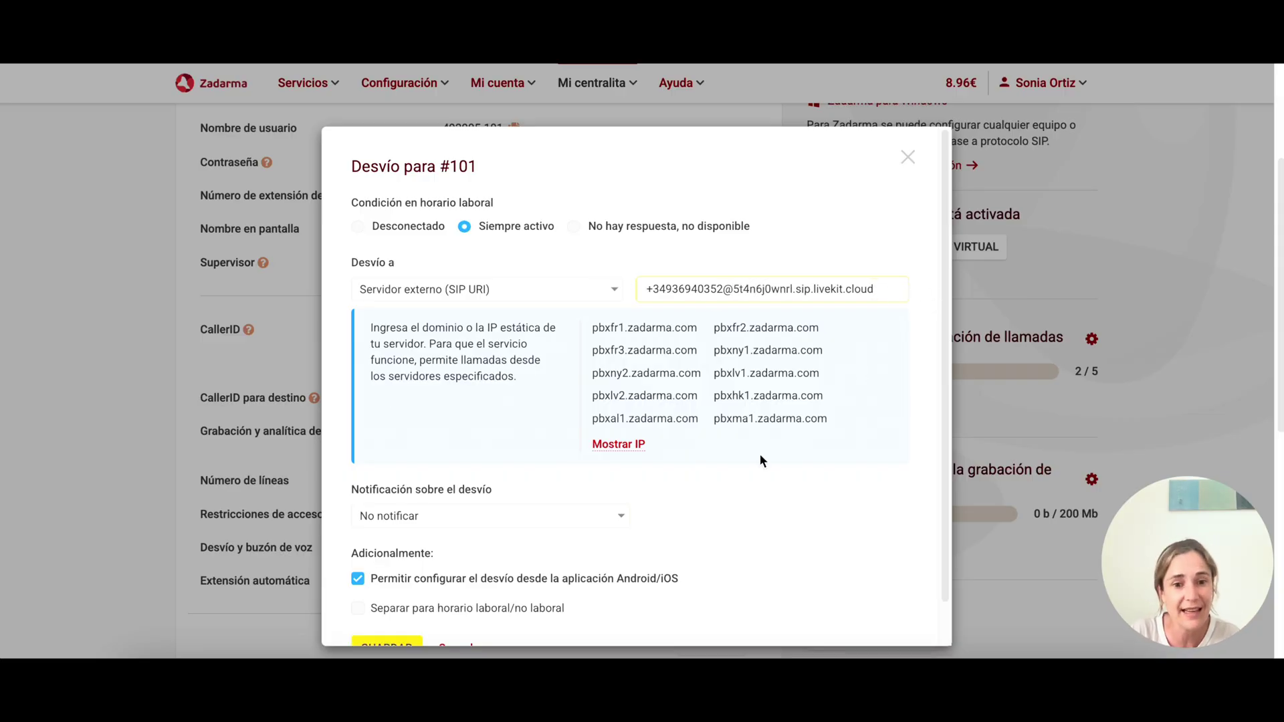
scroll(760, 460, down, 1)
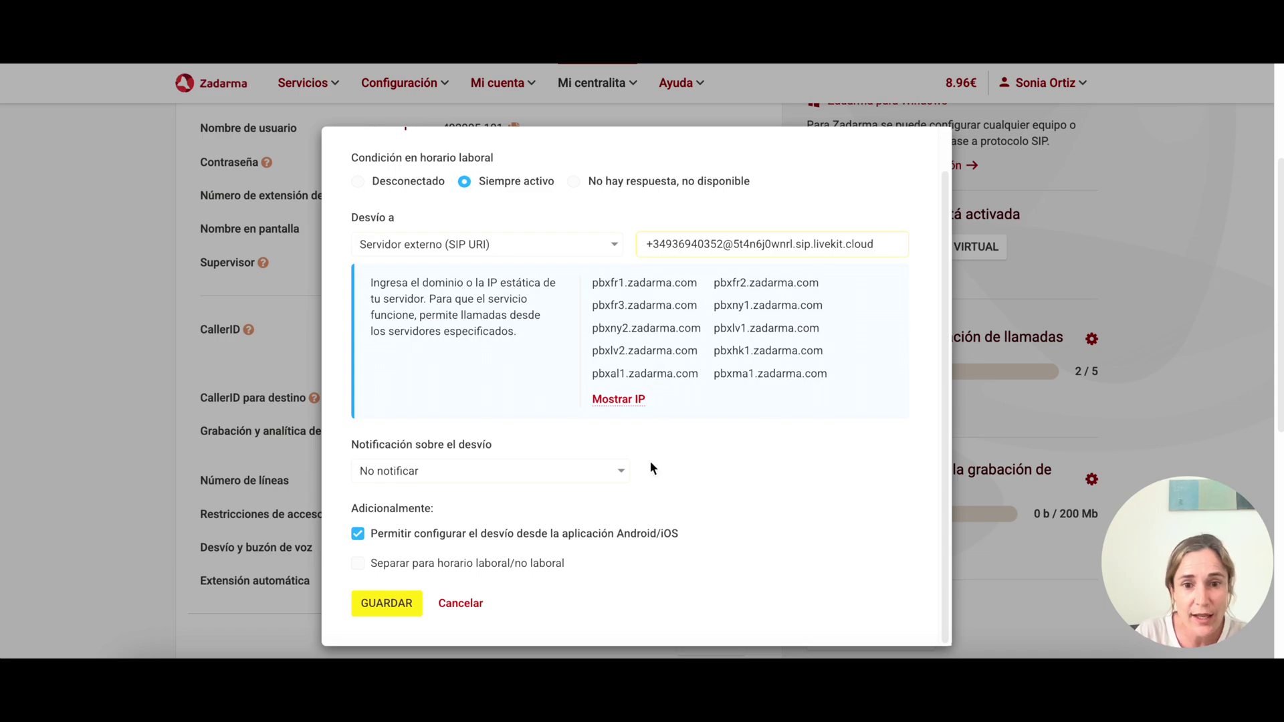
click(386, 606)
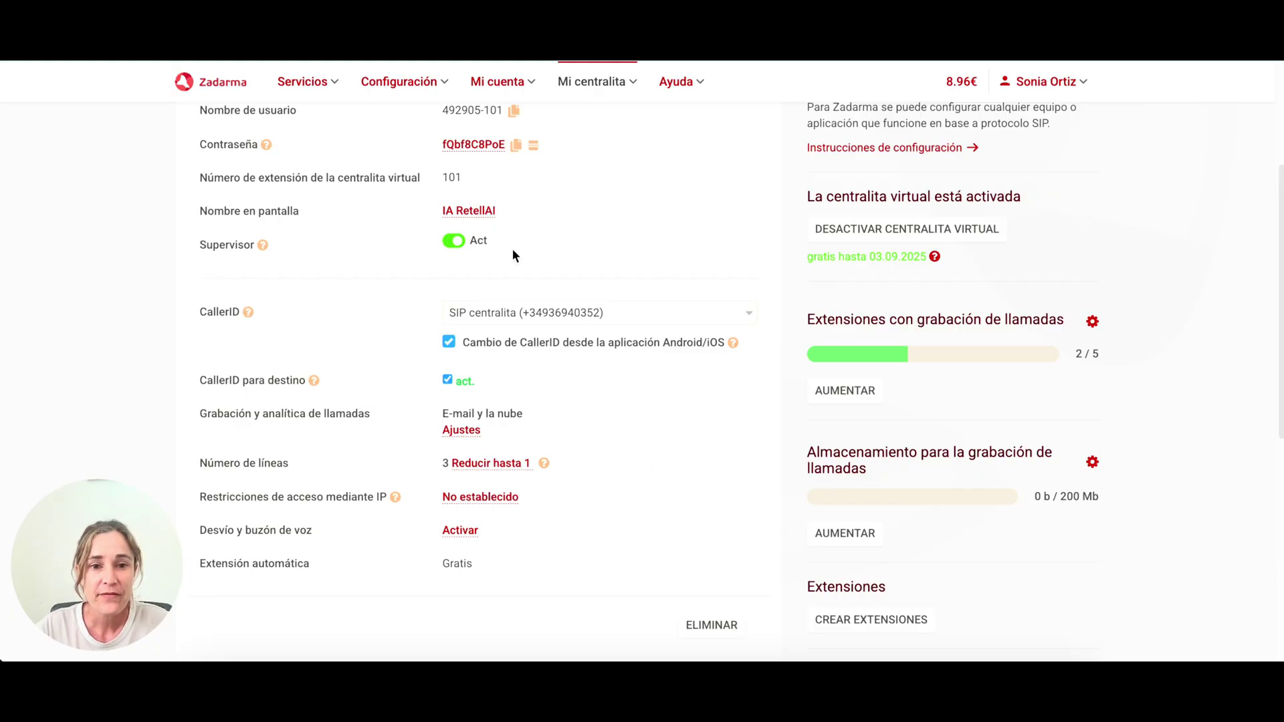
Step: Collapse extension 101's settings and go to the PBX's incoming calls and voice menu page
scroll(612, 445, up, 2)
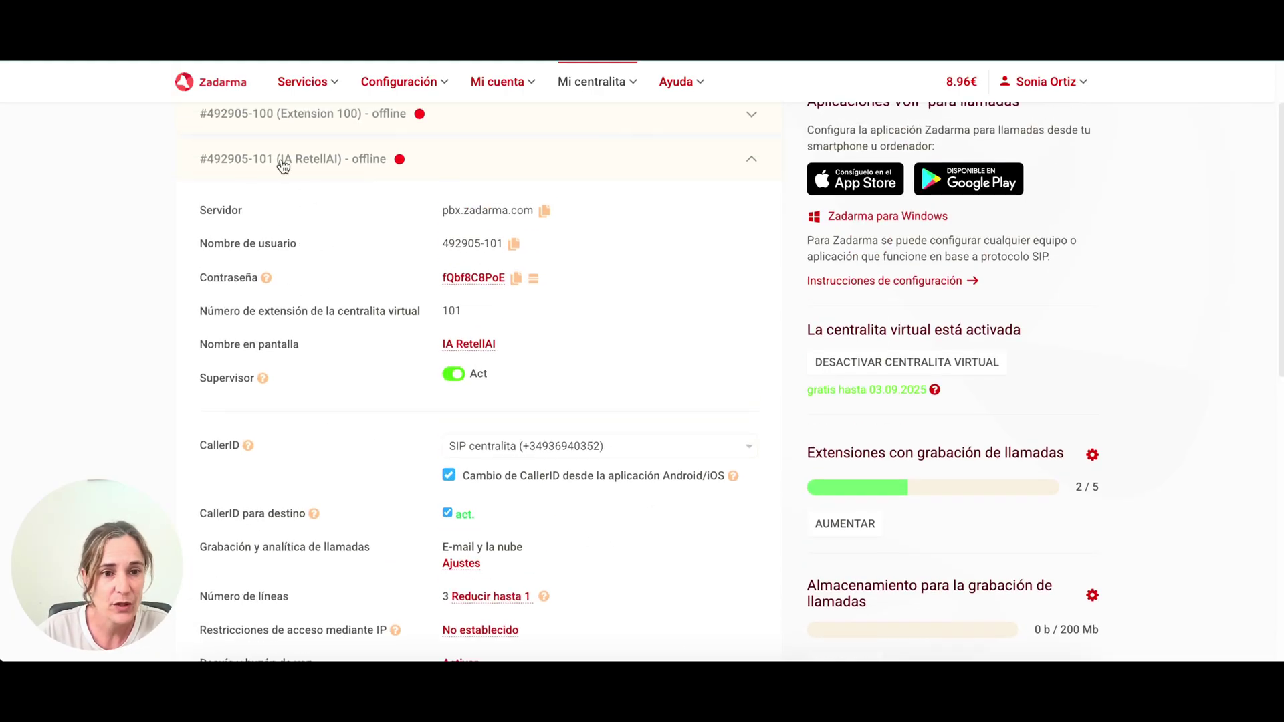
click(751, 160)
scroll(635, 283, up, 2)
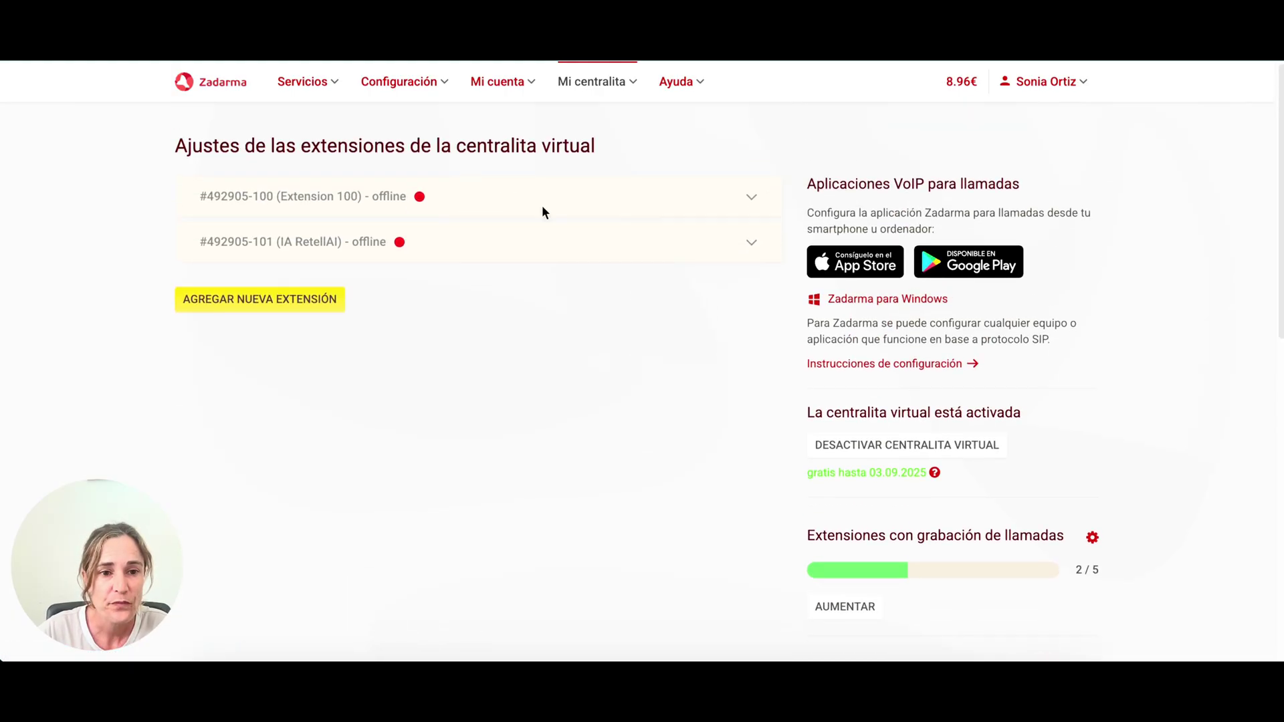
mouse_move(588, 98)
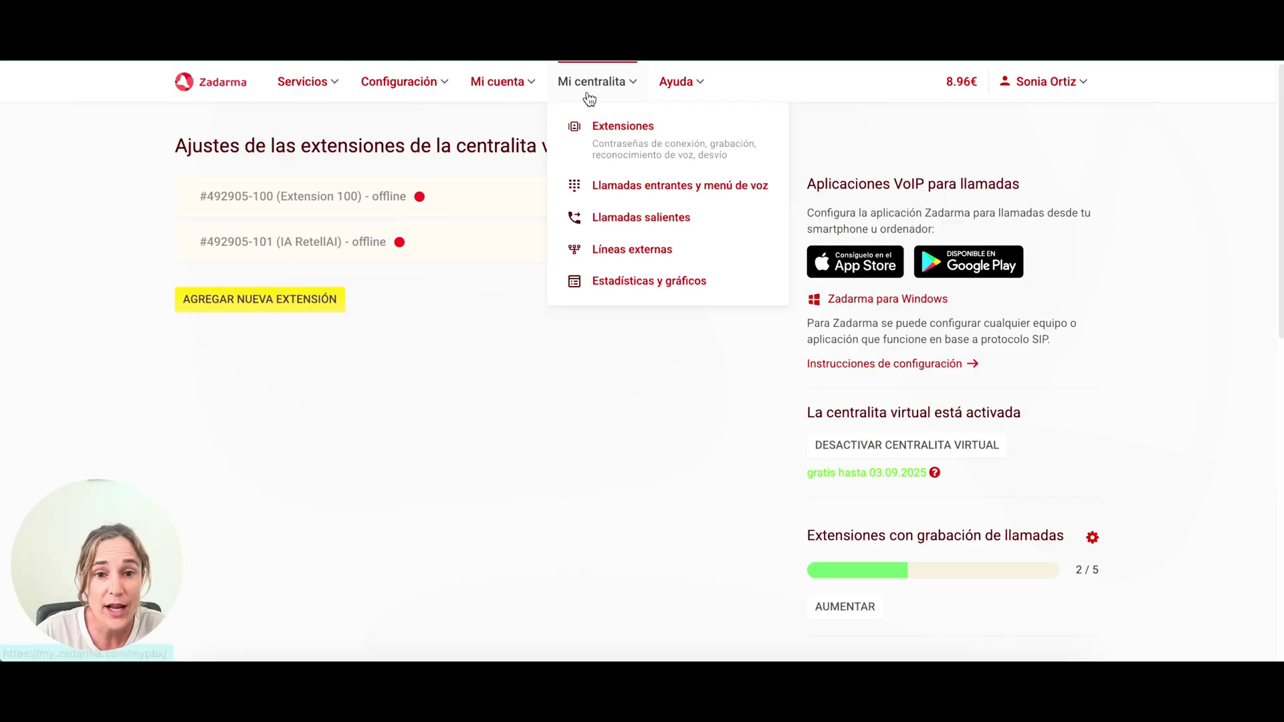
click(654, 189)
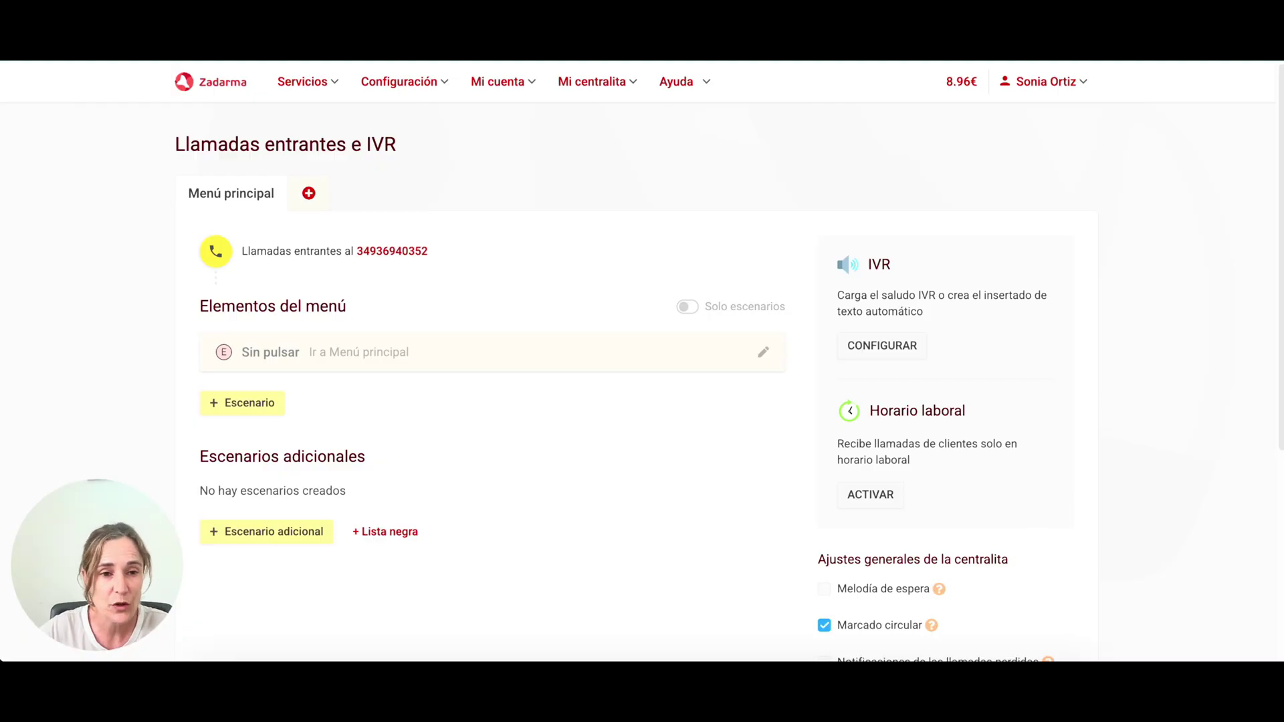
scroll(605, 368, down, 1)
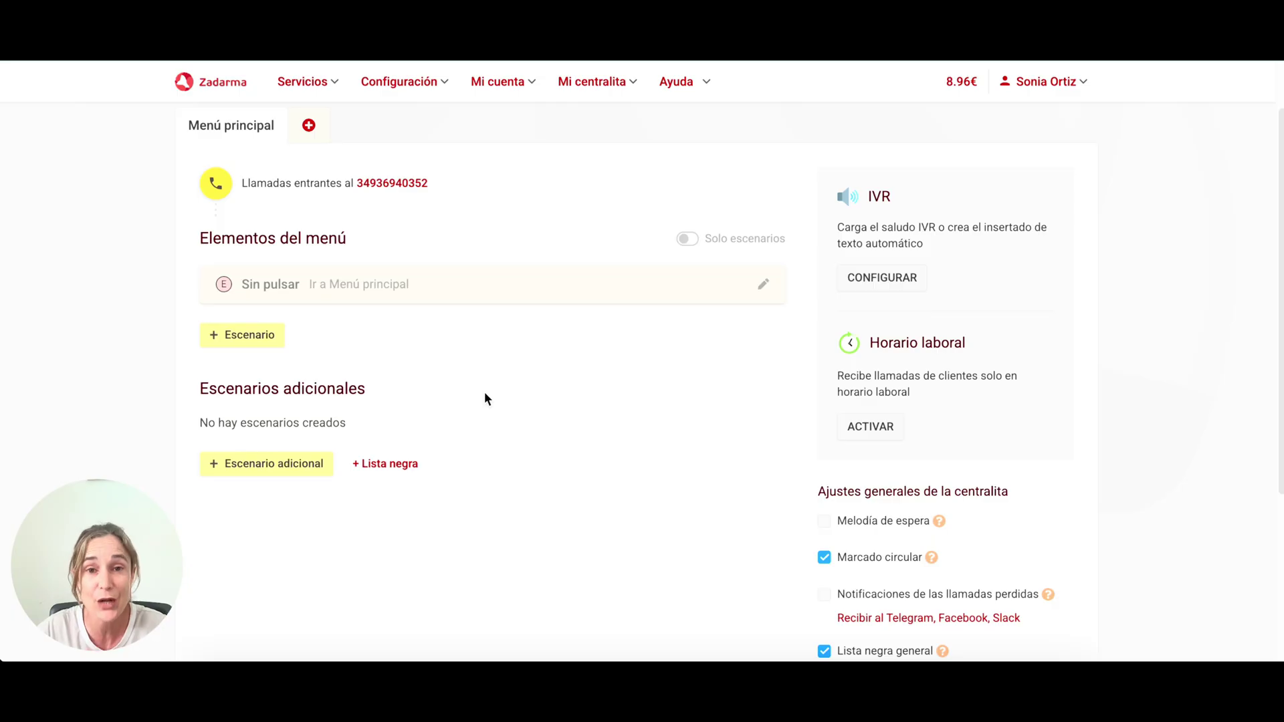
scroll(399, 265, up, 1)
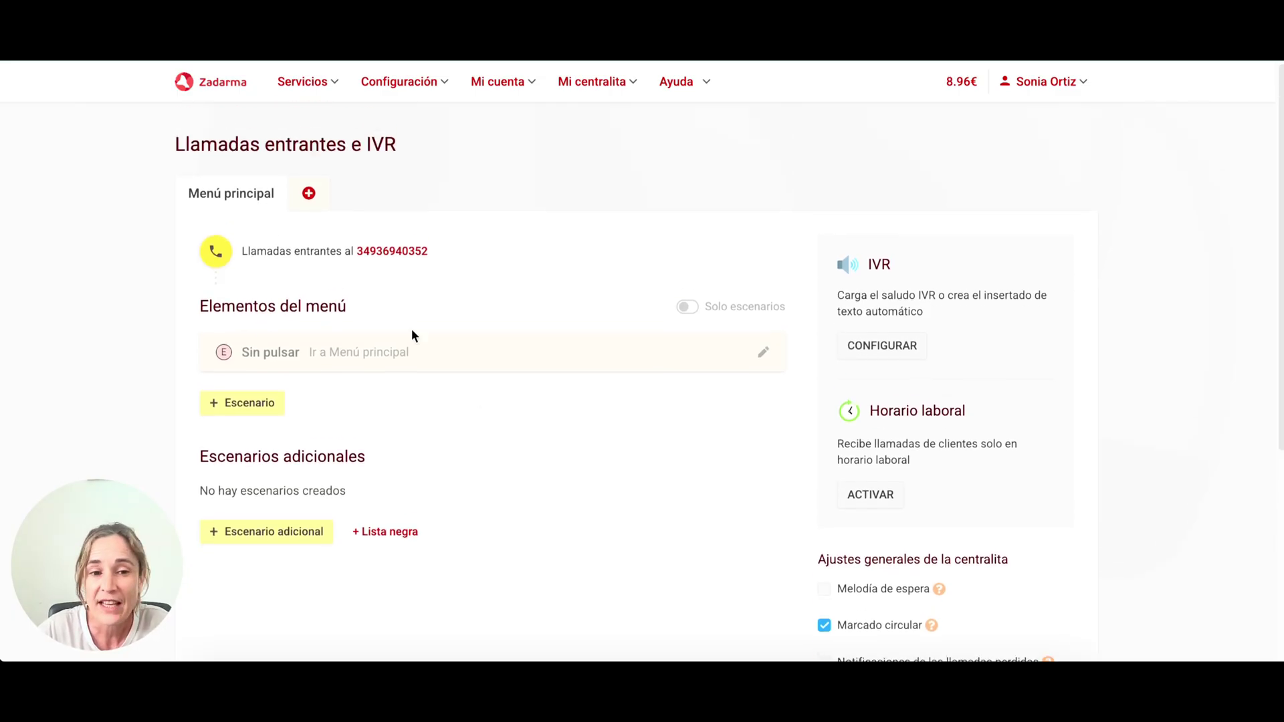
Step: Edit the main menu's Sin pulsar scenario so it calls Extension 100 and IA RetellAI (101), and save it
click(756, 355)
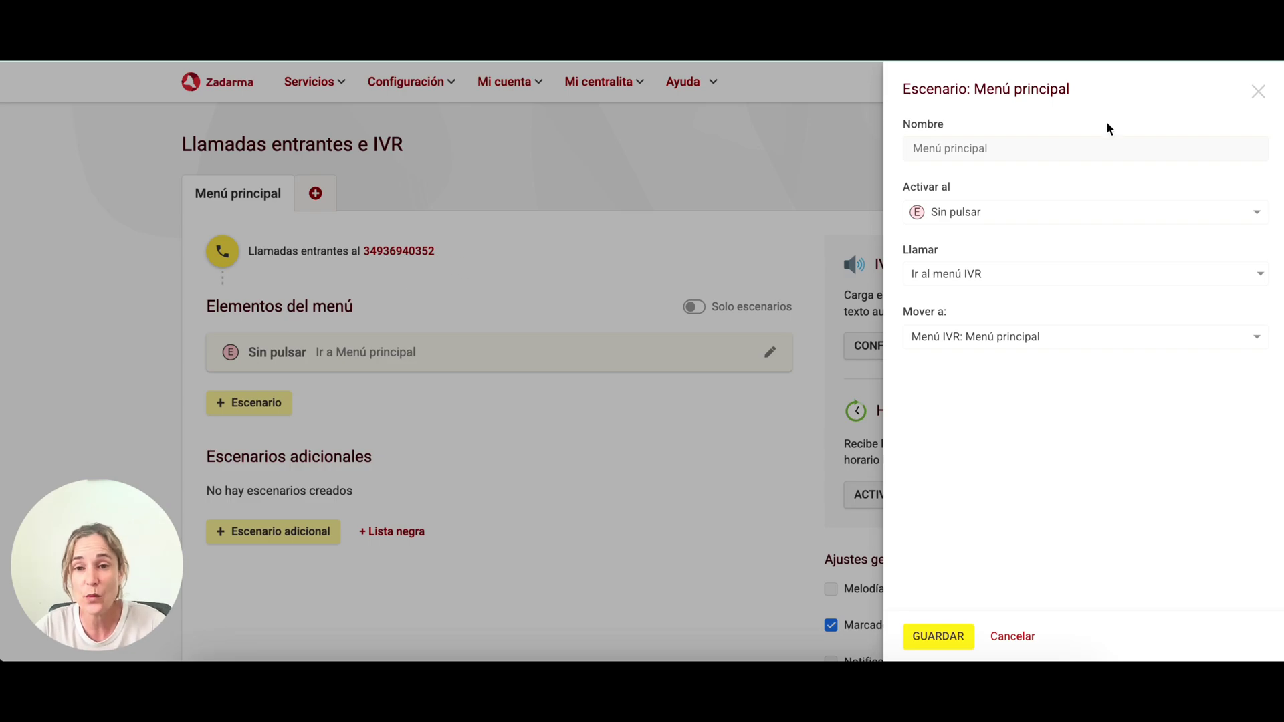
click(945, 211)
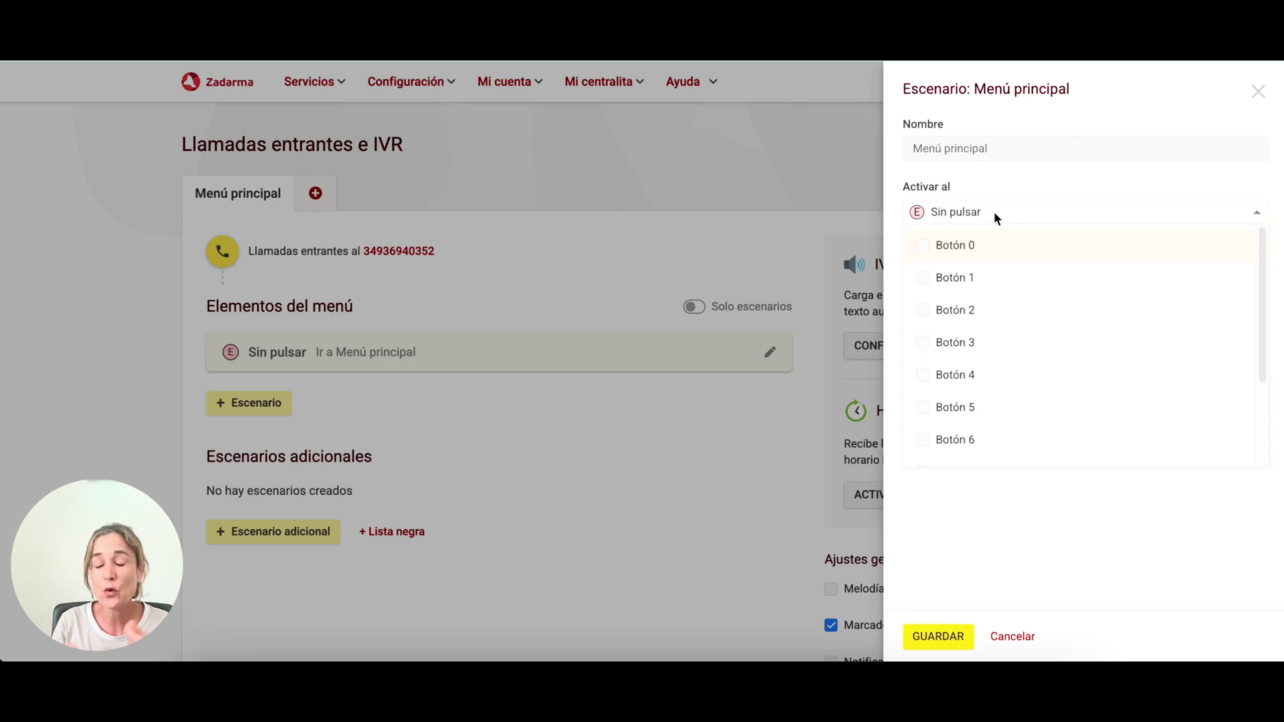
scroll(1057, 358, down, 2)
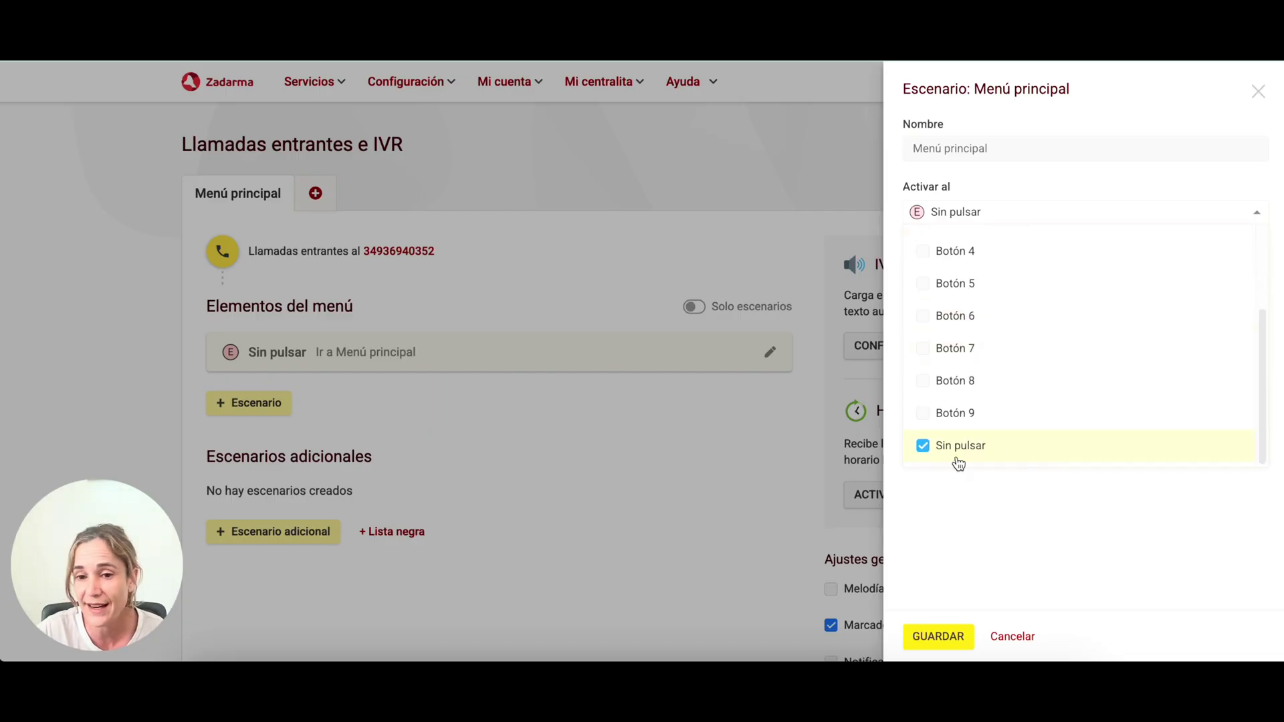
click(1017, 519)
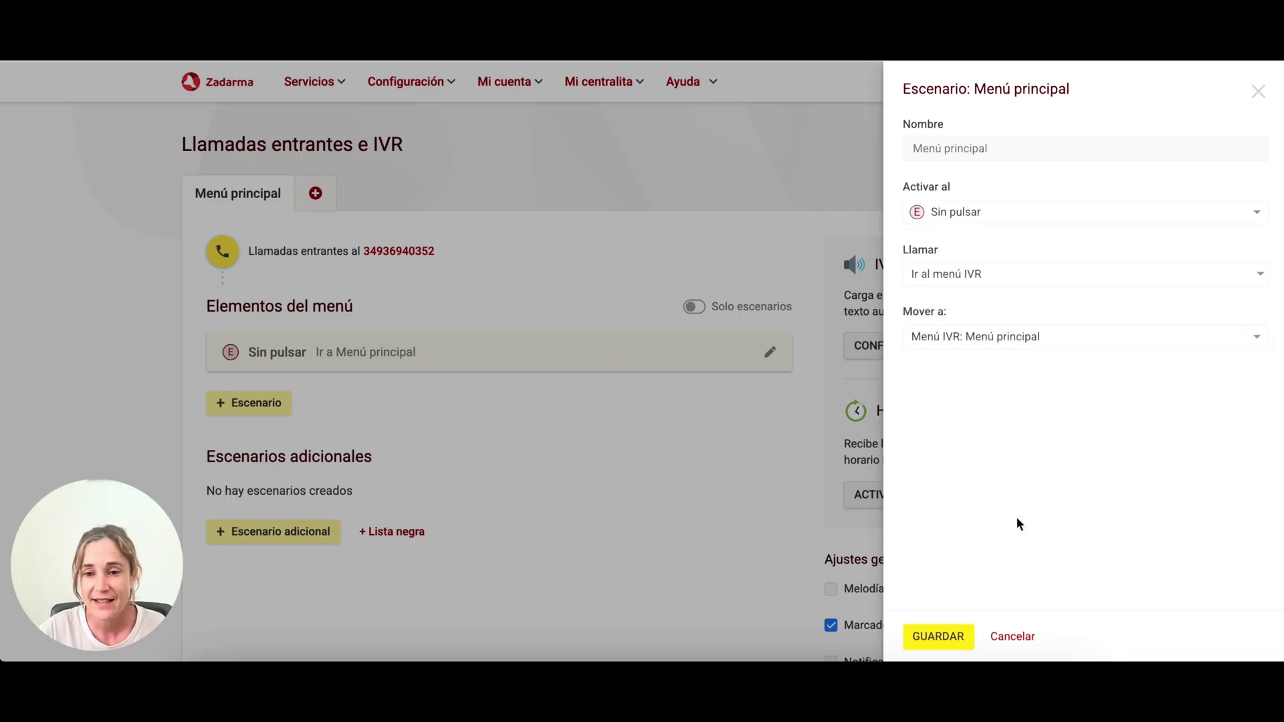
click(960, 282)
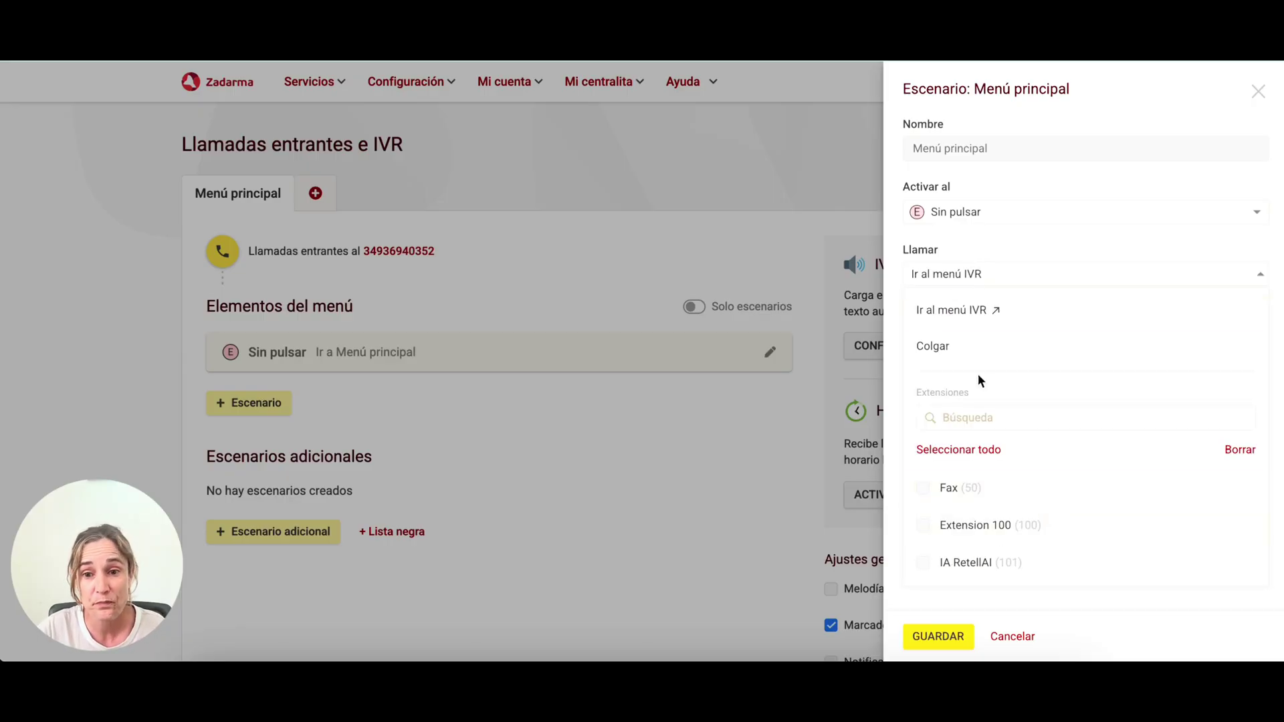
click(987, 529)
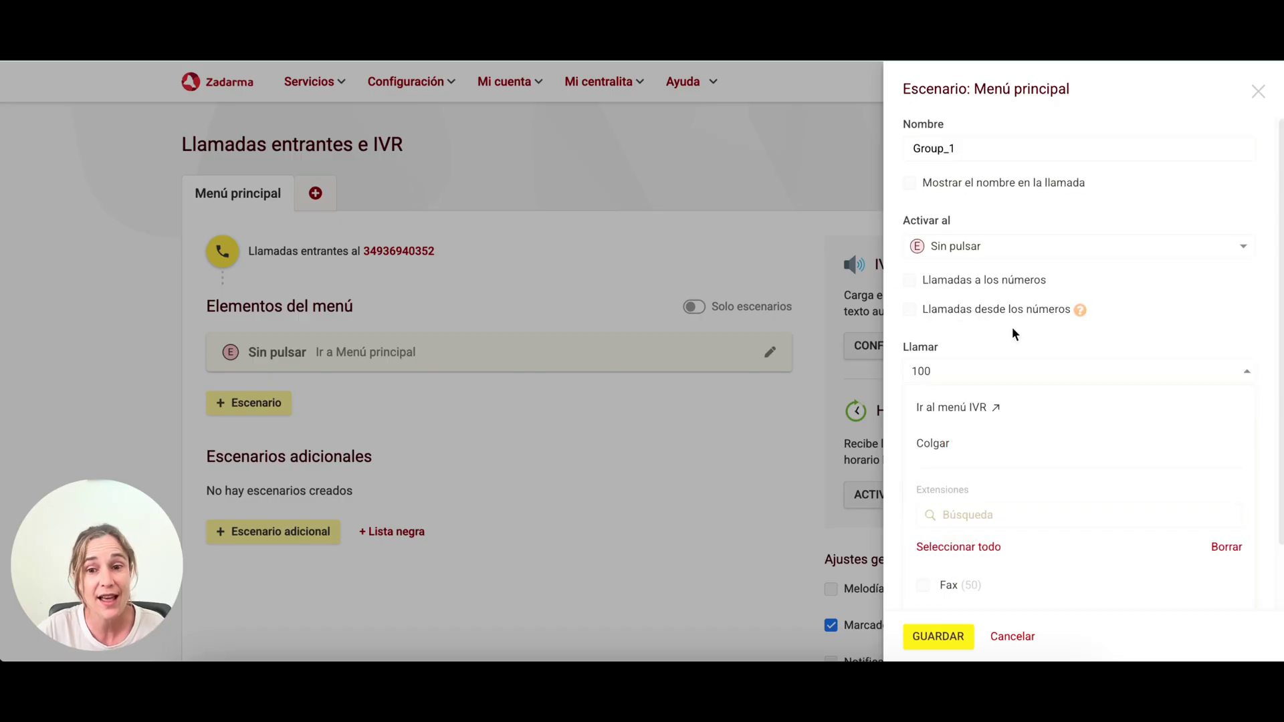
scroll(997, 582, down, 2)
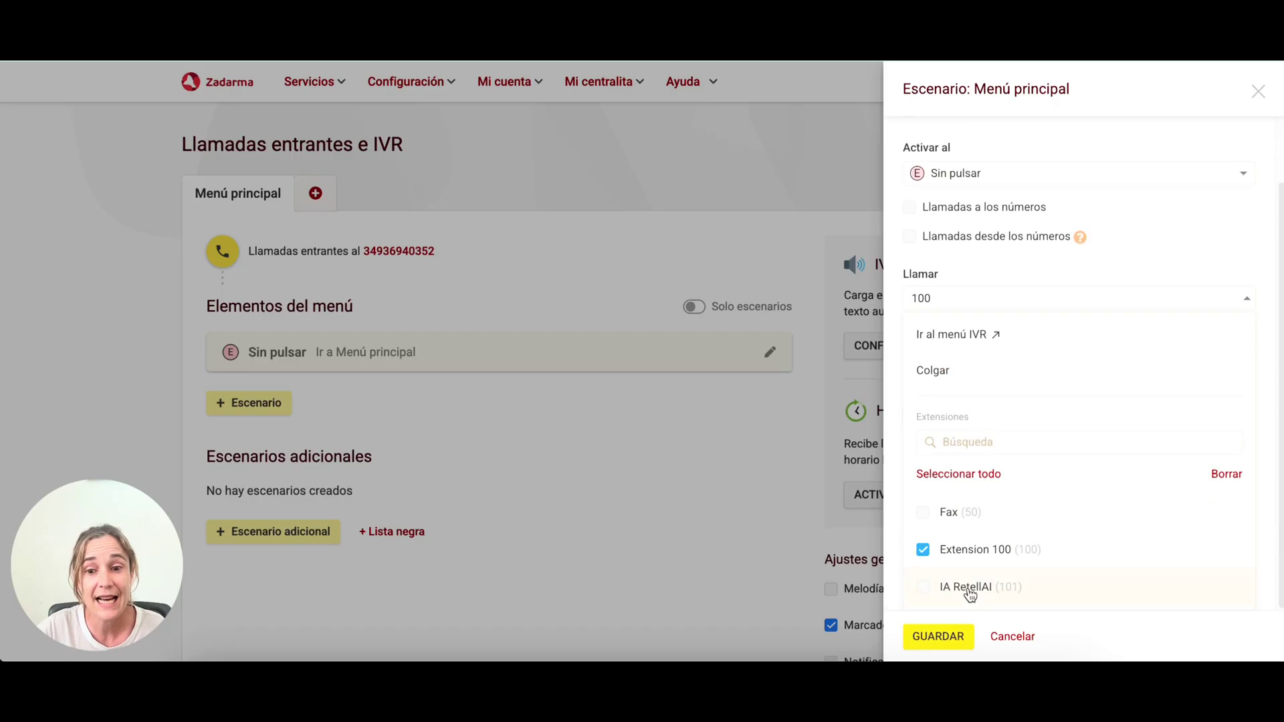
click(971, 592)
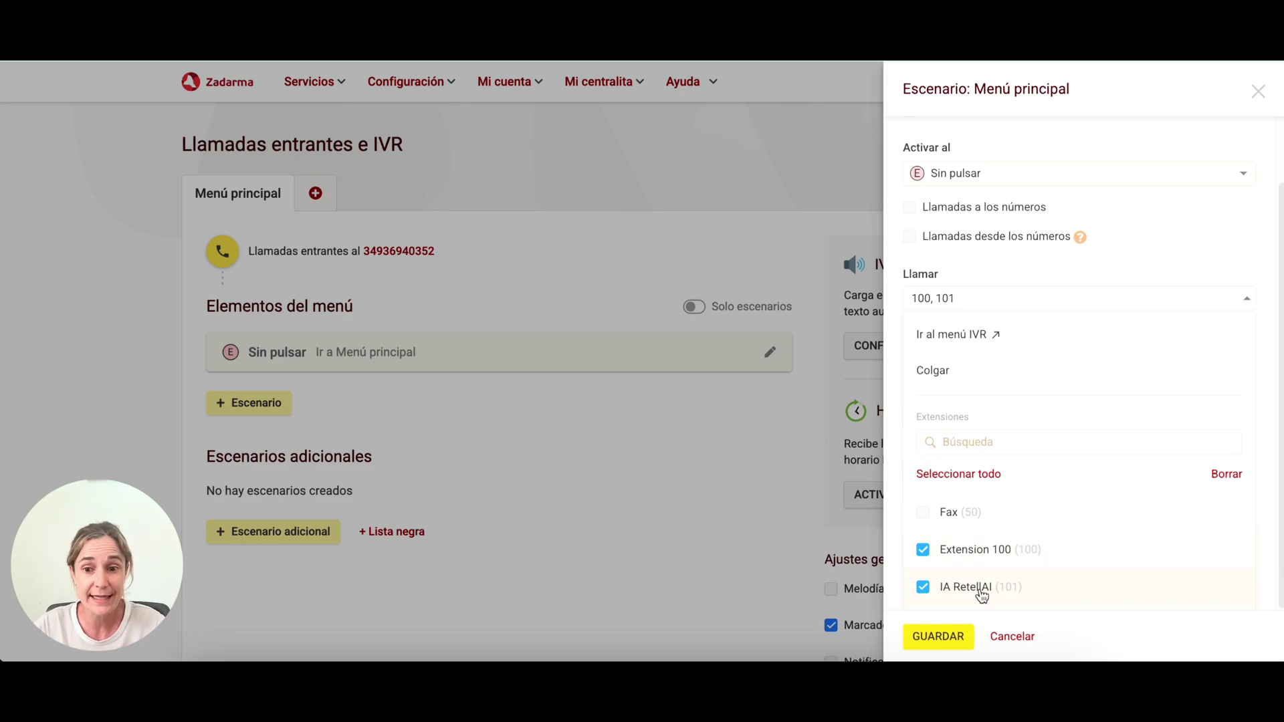
click(943, 640)
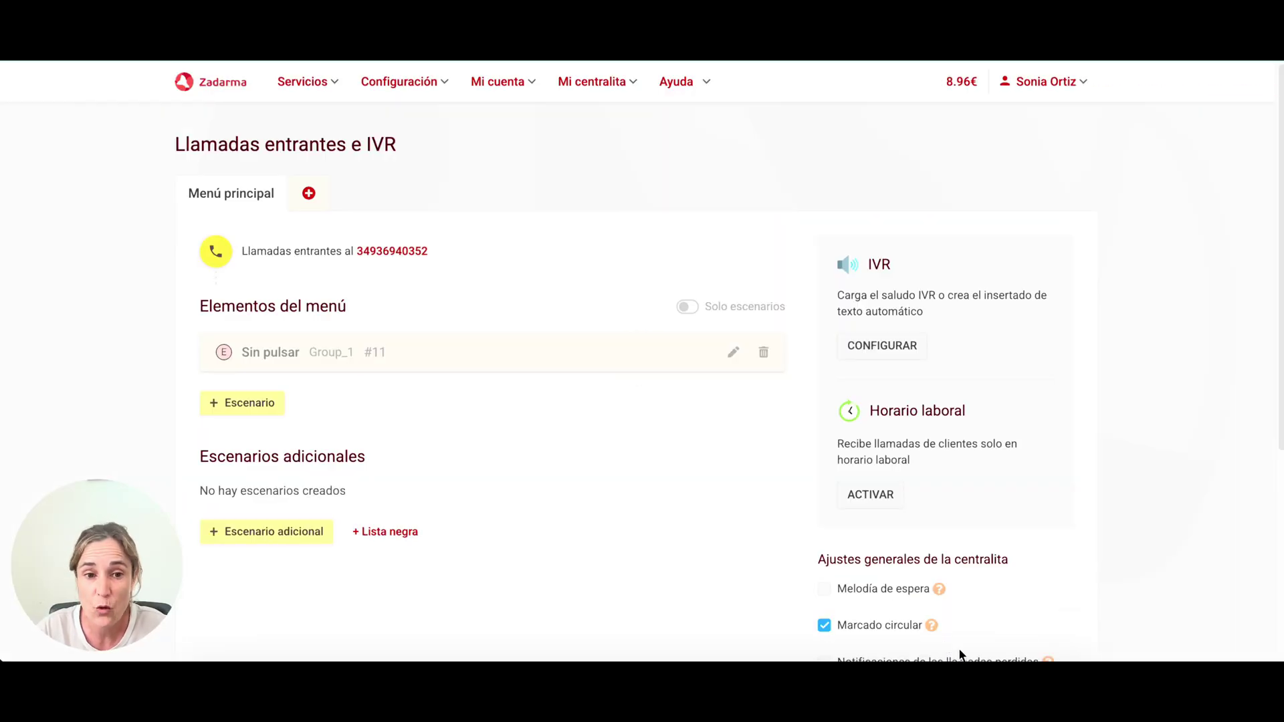
Step: Reopen the main menu's Sin pulsar scenario for editing and rename it "si no contestan"
click(733, 352)
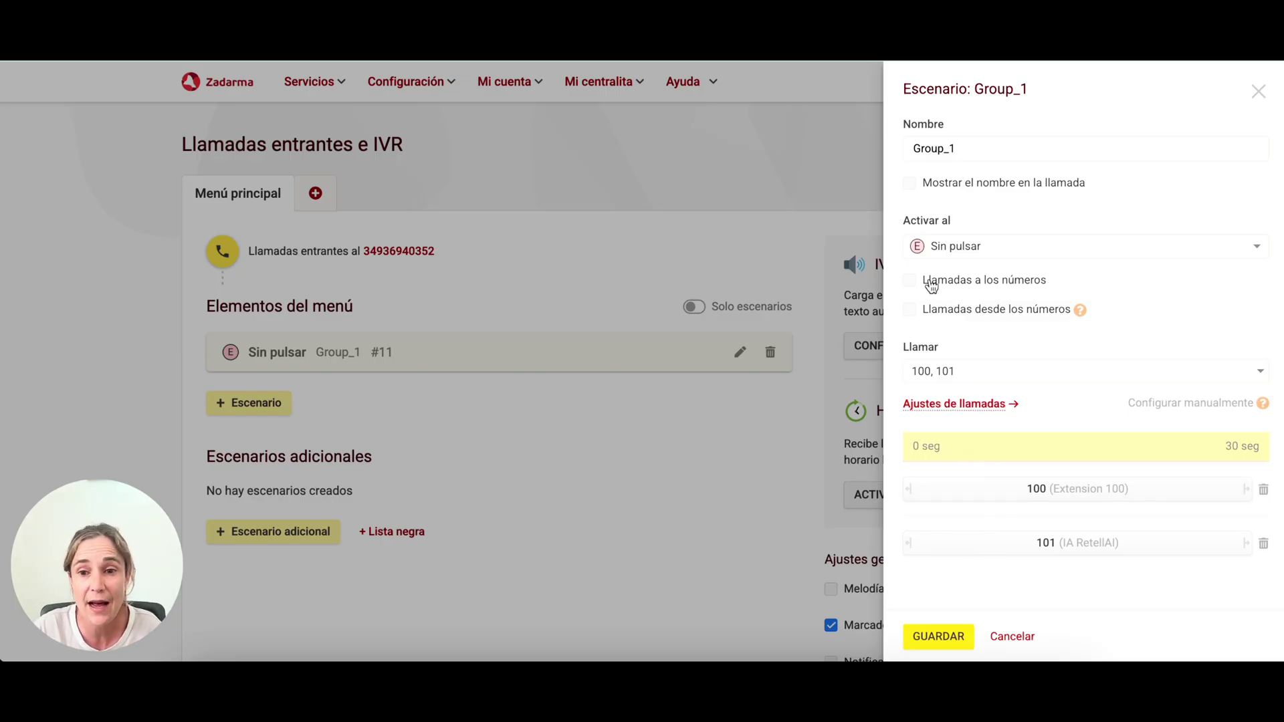
click(983, 147)
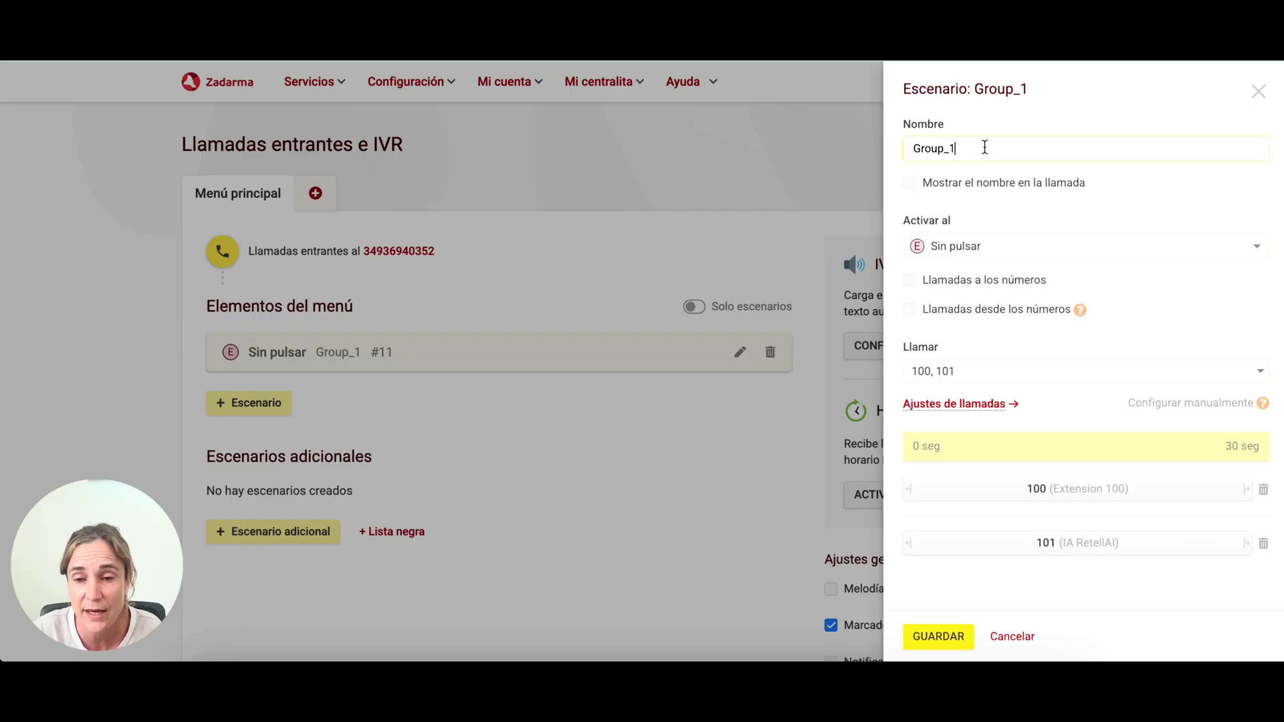
double_click(973, 147)
text(Genyralita)
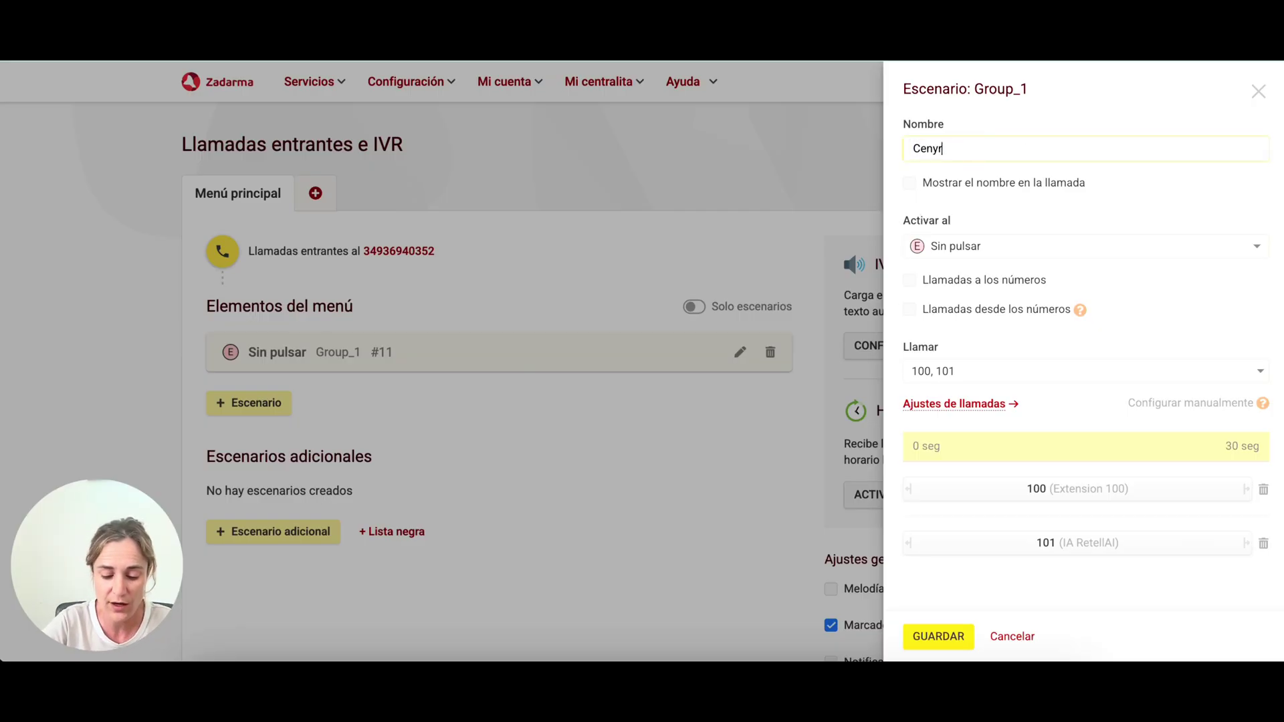
key(BackSpace)
key(BackSpace)
key(BackSpace)
key(BackSpace)
key(BackSpace)
key(BackSpace)
key(BackSpace)
key(BackSpace)
key(BackSpace)
key(BackSpace)
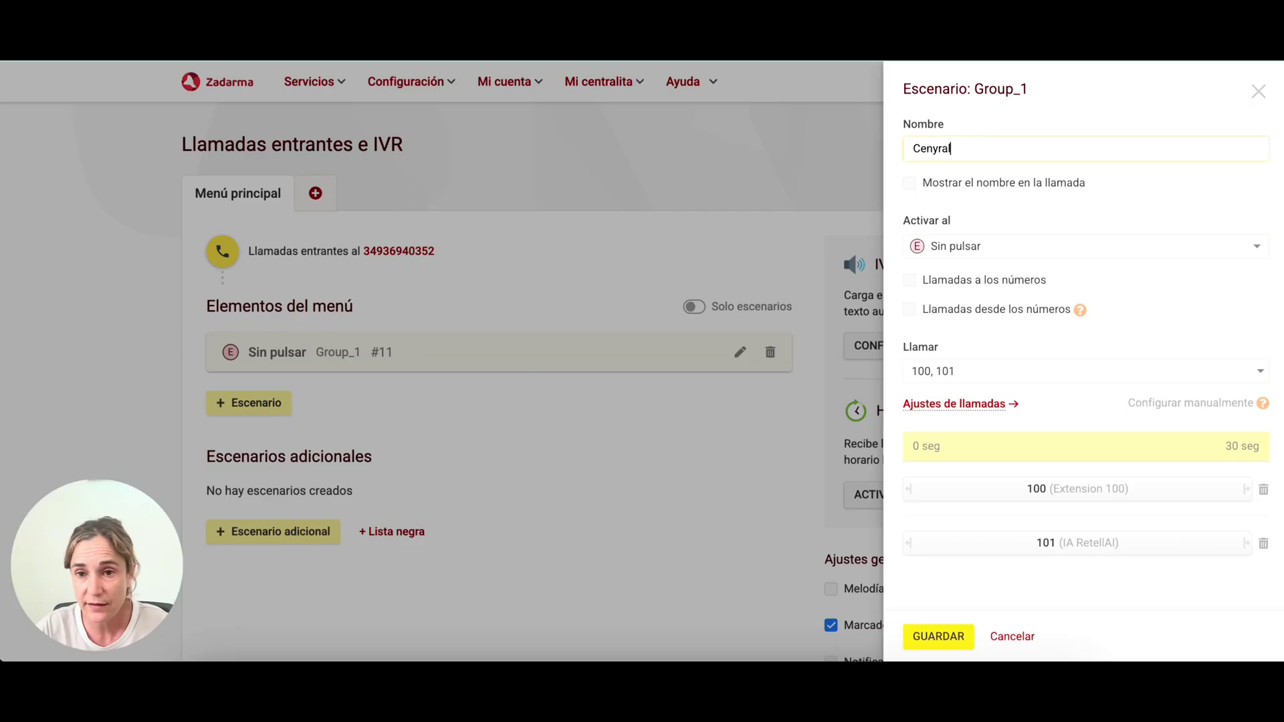
text(si no contestan)
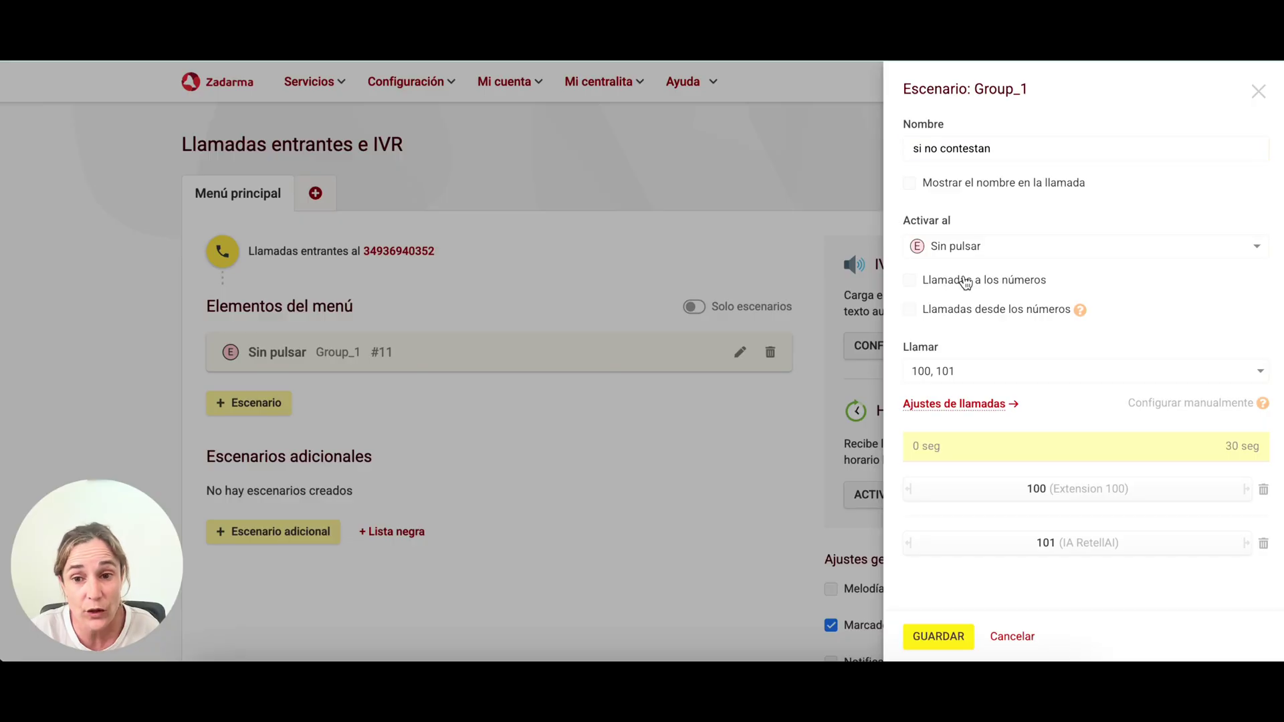
Step: Limit the scenario to calls made to the test line (telefono pruebas) under Llamadas a los números
click(965, 283)
click(968, 310)
click(978, 342)
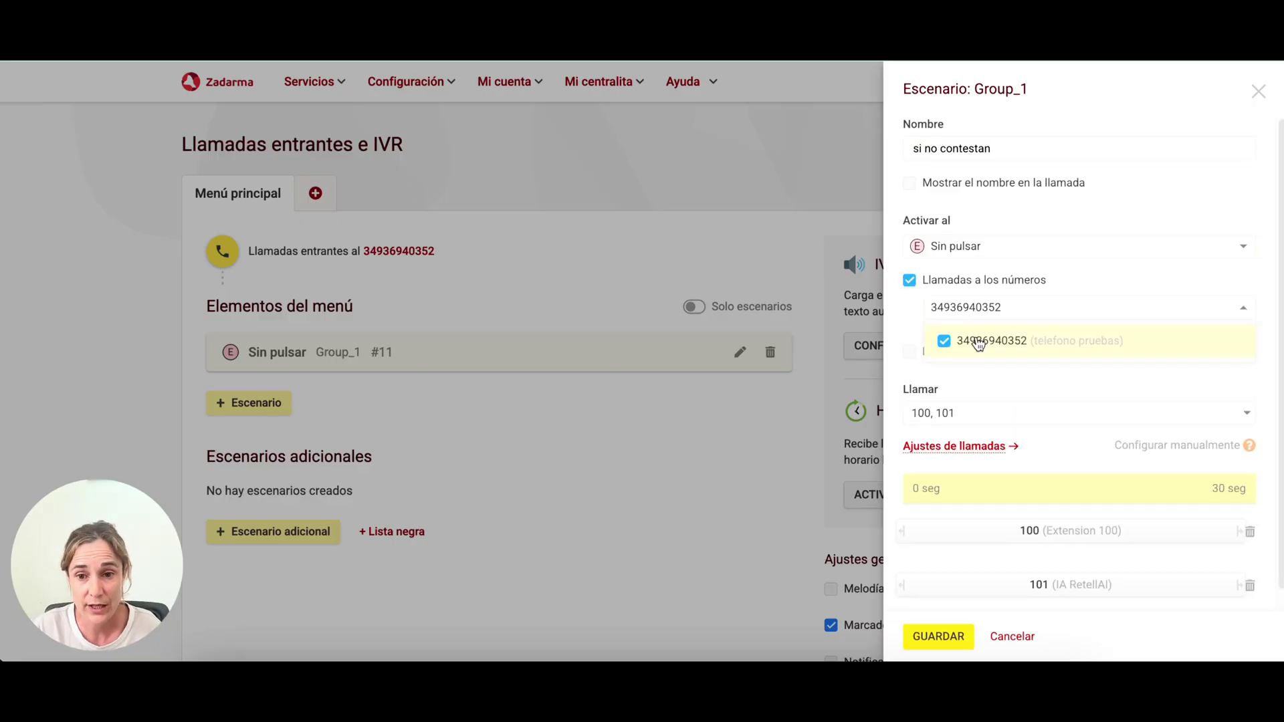
click(1007, 380)
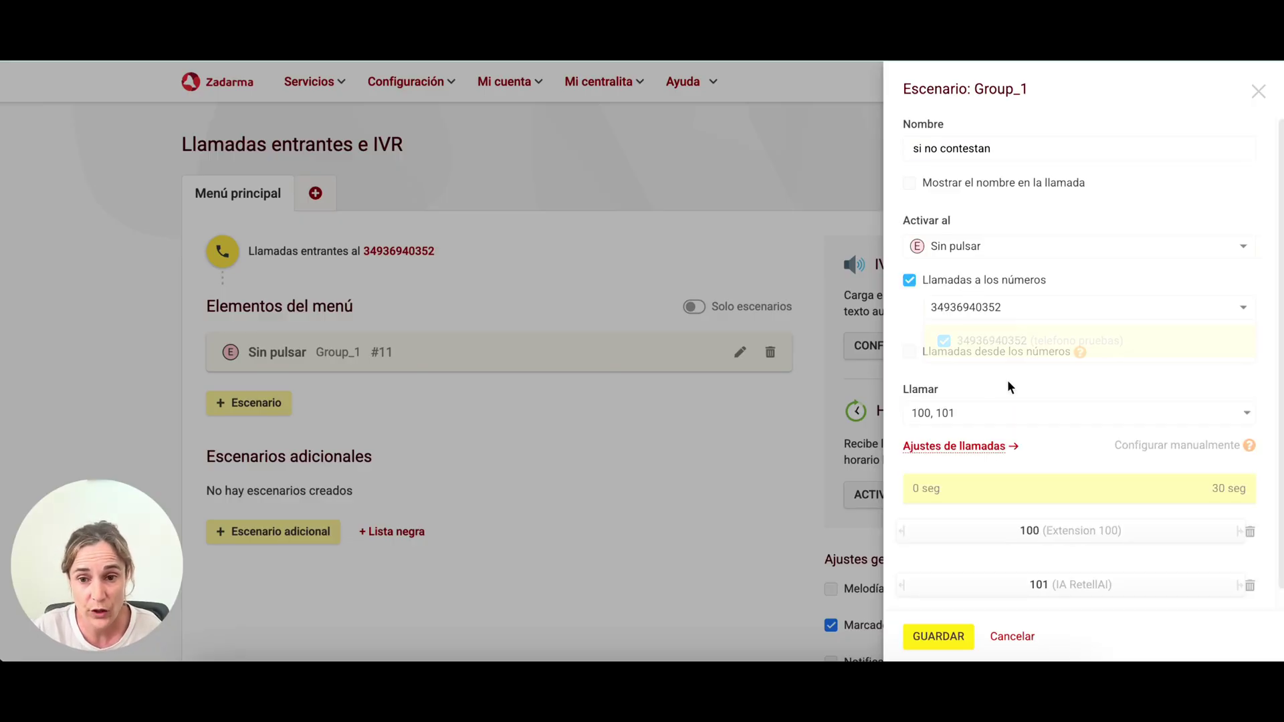
Step: Configure the scenario's call distribution as Por turnos, de arriba a abajo, calling the next user after 10 segundos, with Melodía estándar as hold music
click(975, 448)
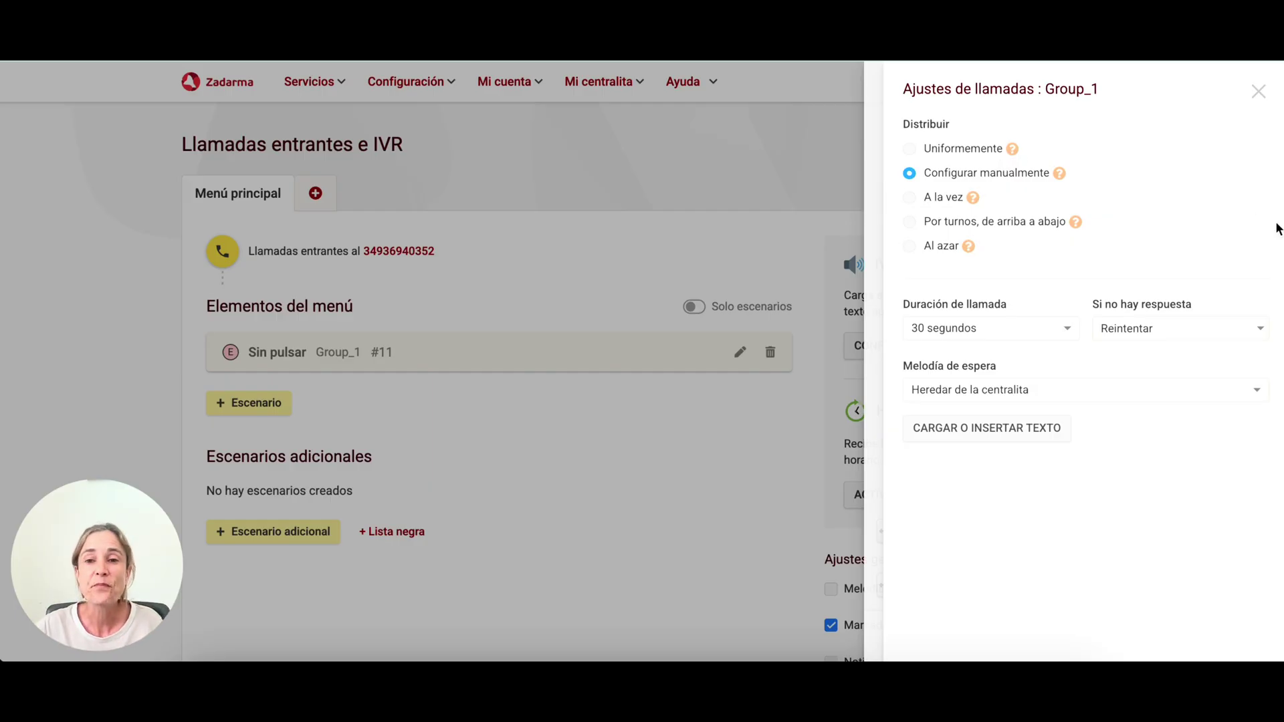
mouse_move(972, 199)
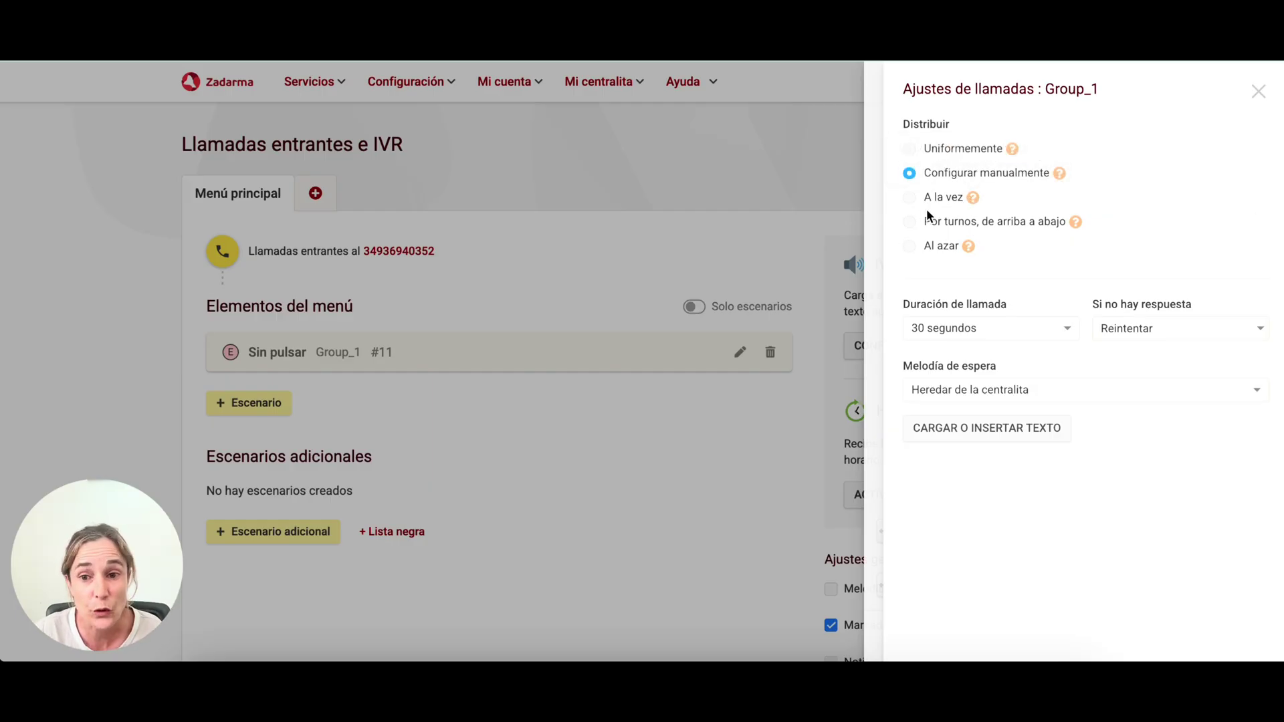
click(911, 224)
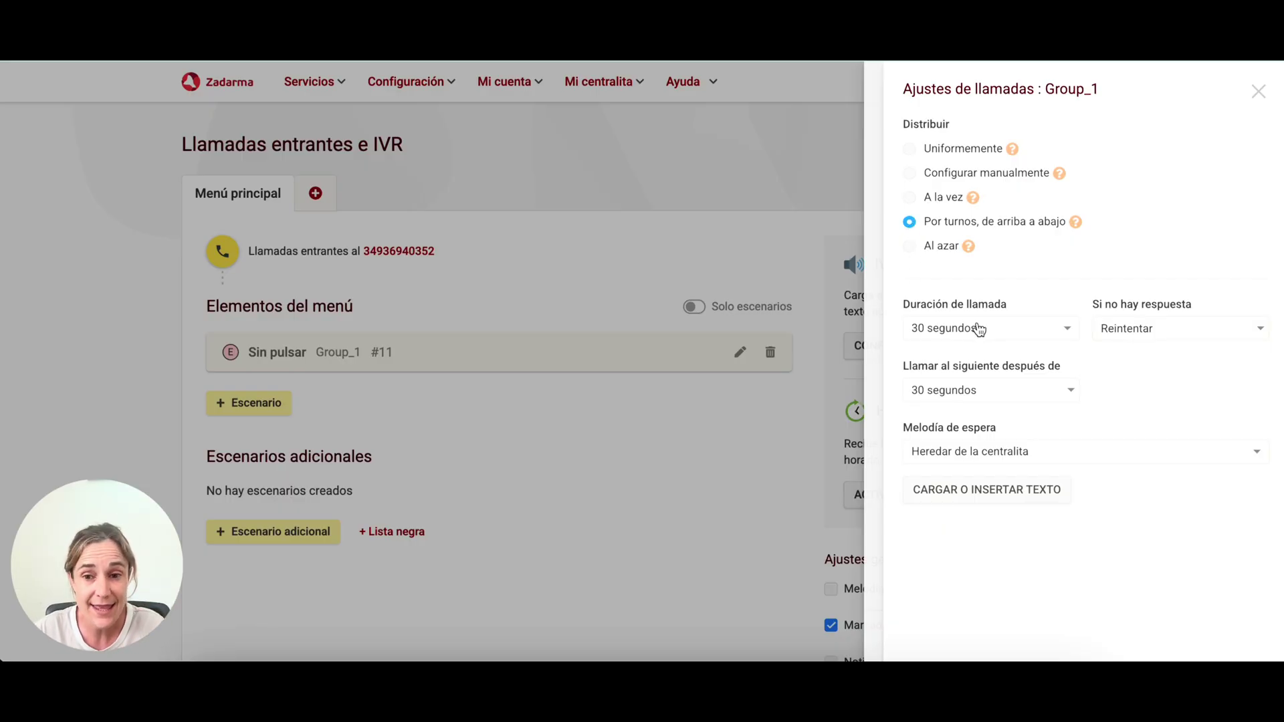
click(957, 395)
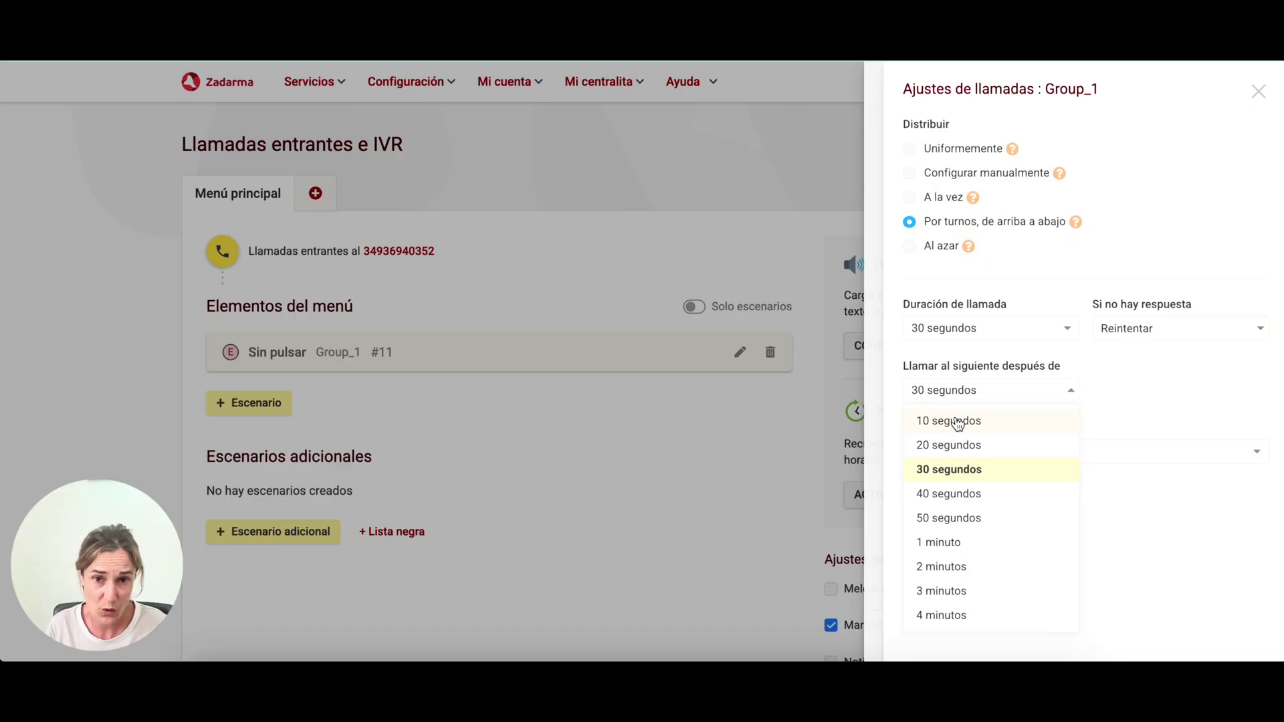
click(958, 422)
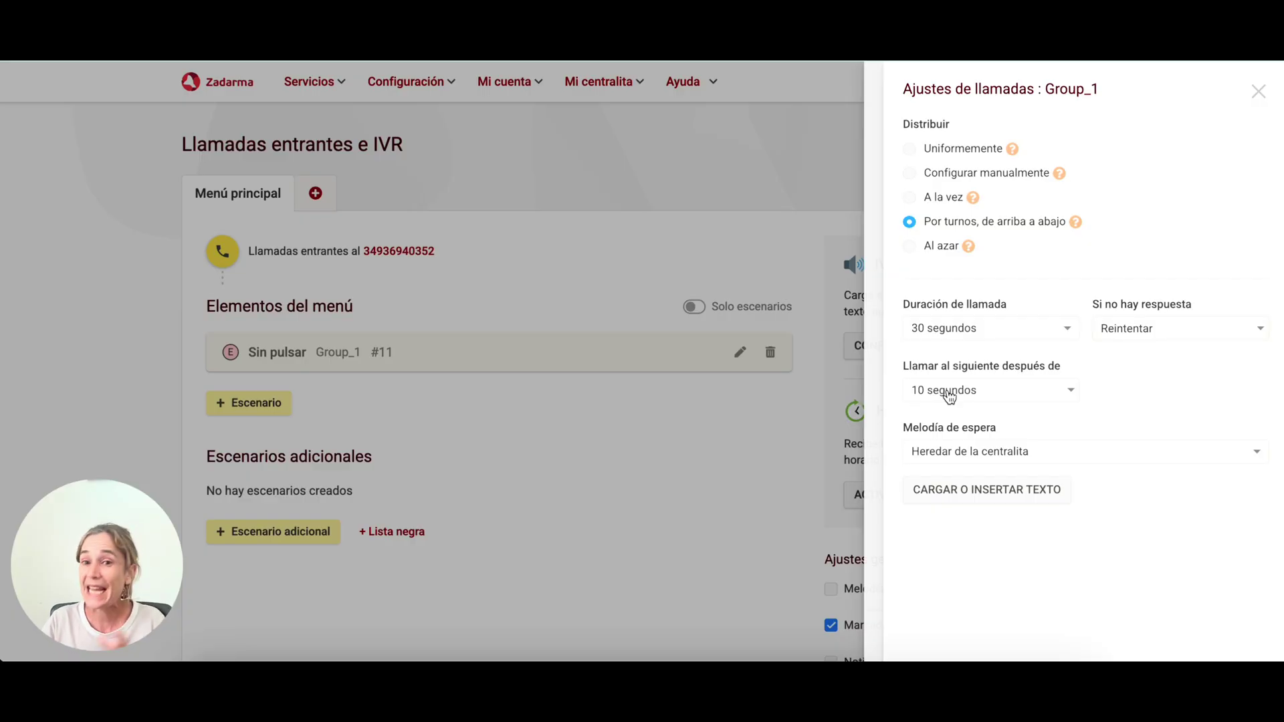
click(990, 447)
click(956, 401)
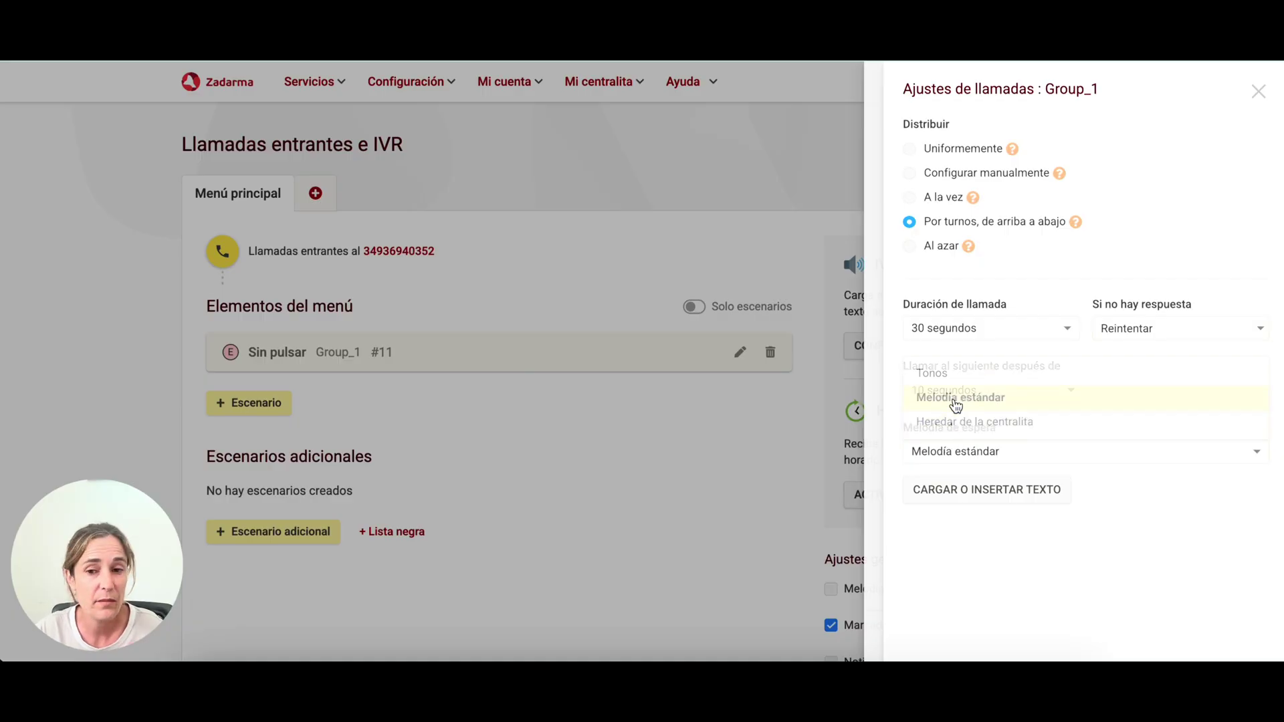
click(1257, 97)
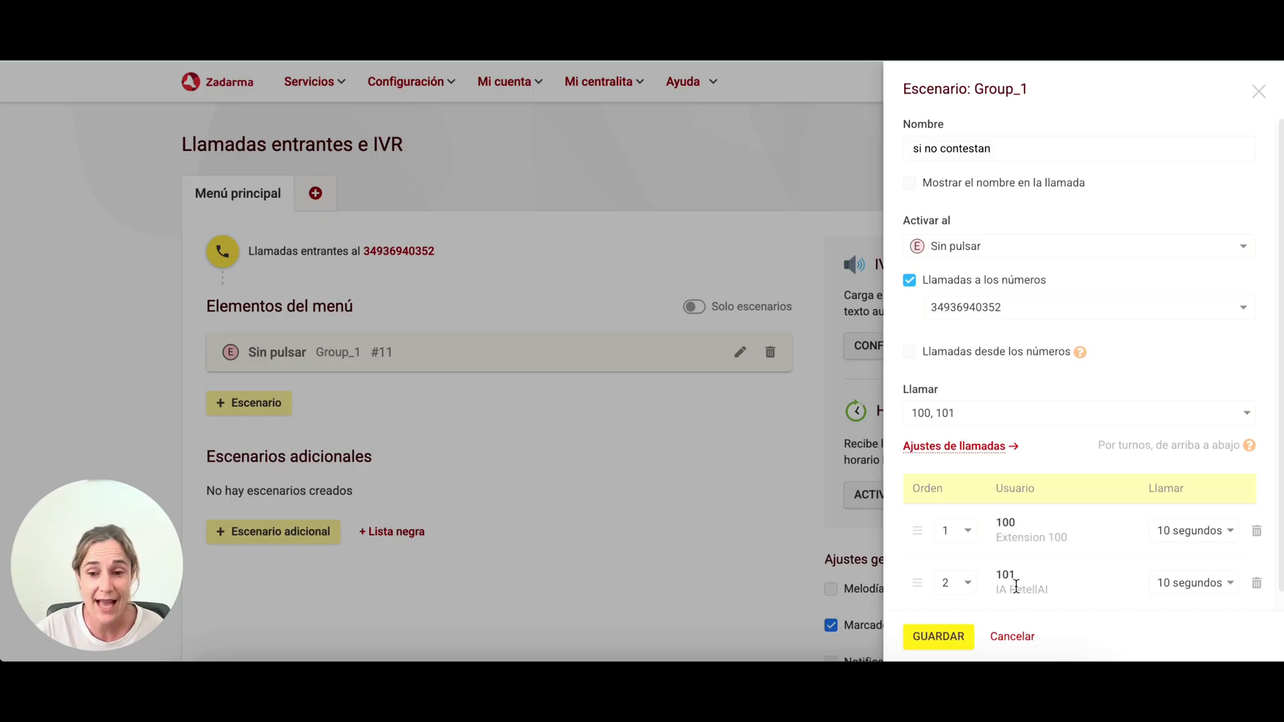
Step: Set the call time of extension 101 (IA RetellAI) to 30 segundos and save the scenario
click(1177, 584)
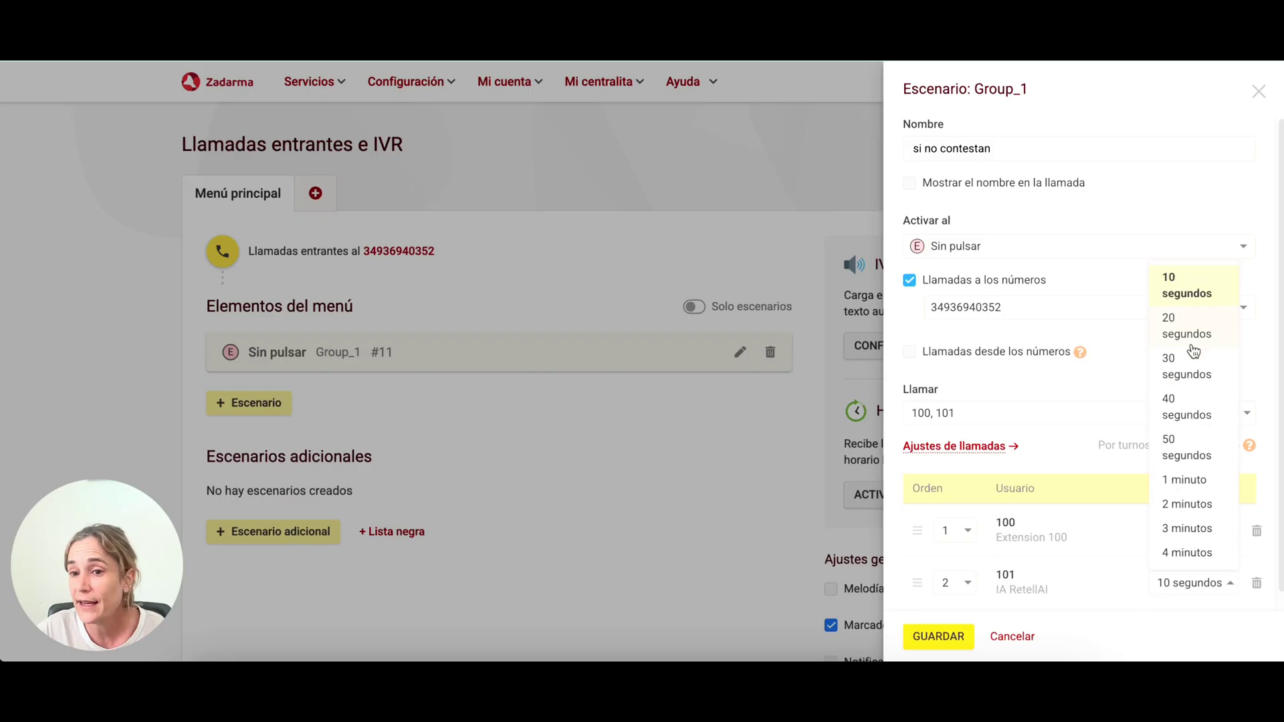
click(1199, 373)
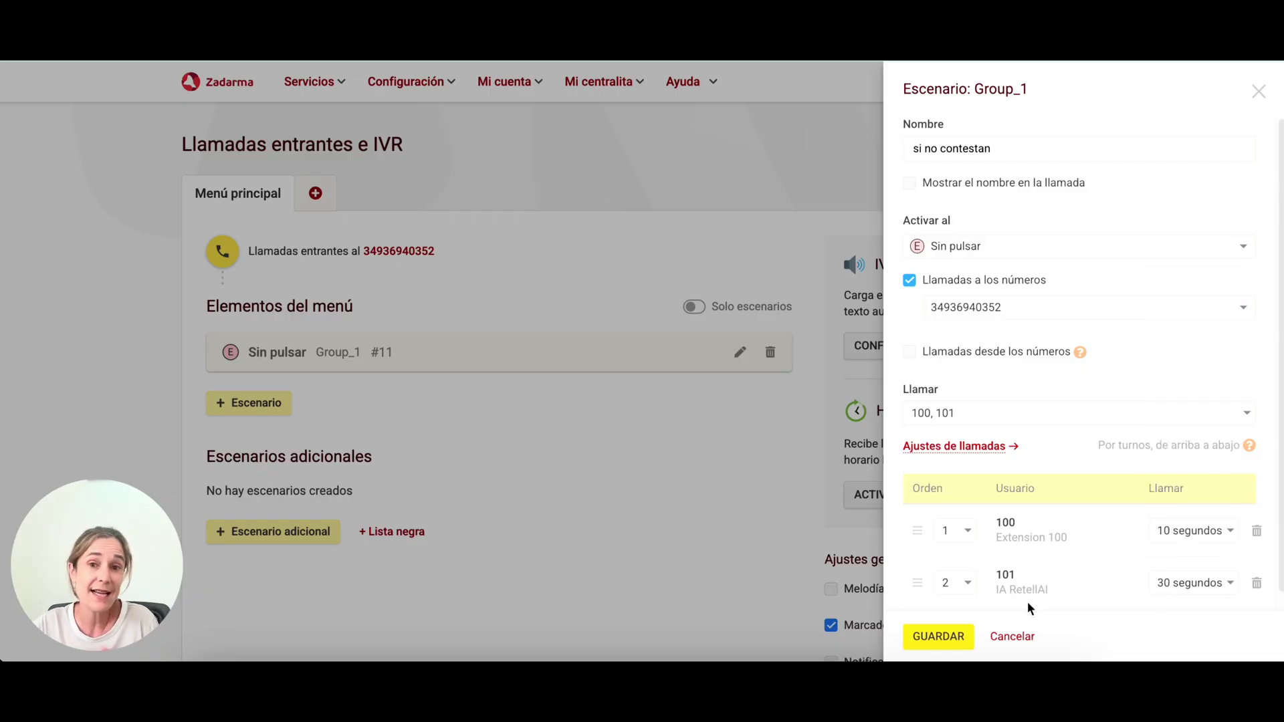
click(936, 637)
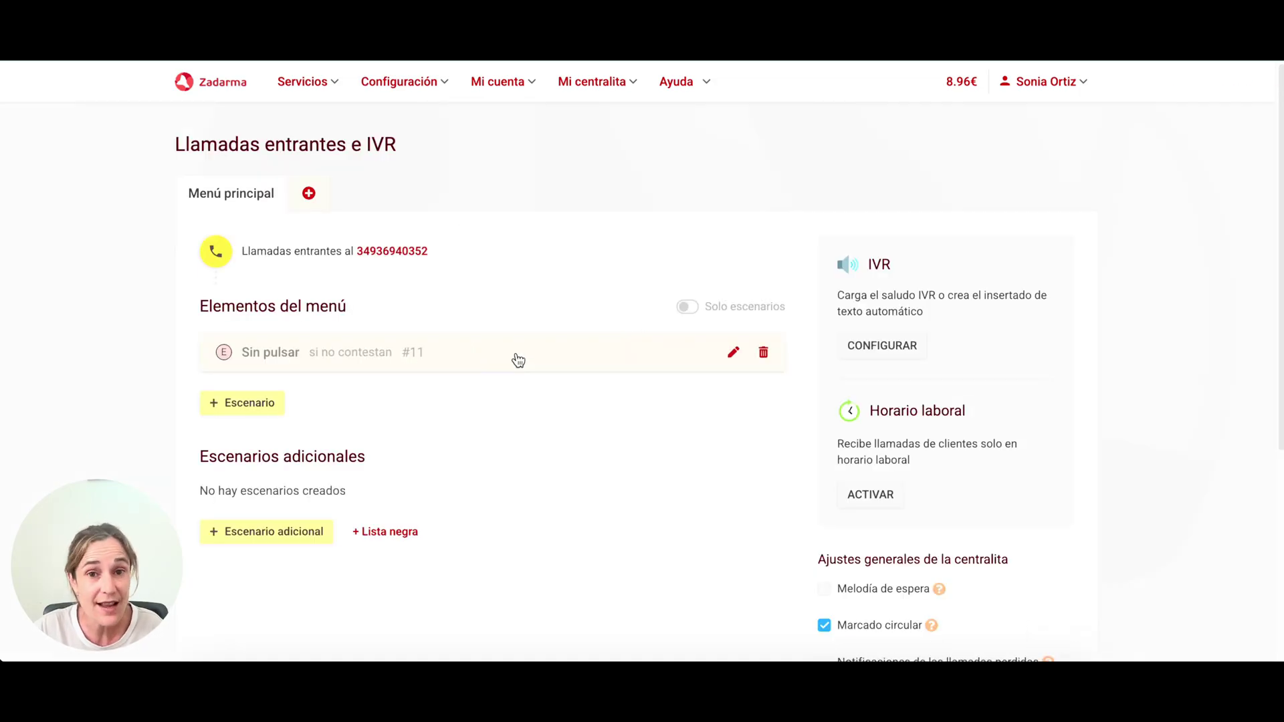
Step: Open the PBX's new visual editor and spread the Menú principal and Llamar a si no contestan blocks apart on the canvas
scroll(565, 415, down, 5)
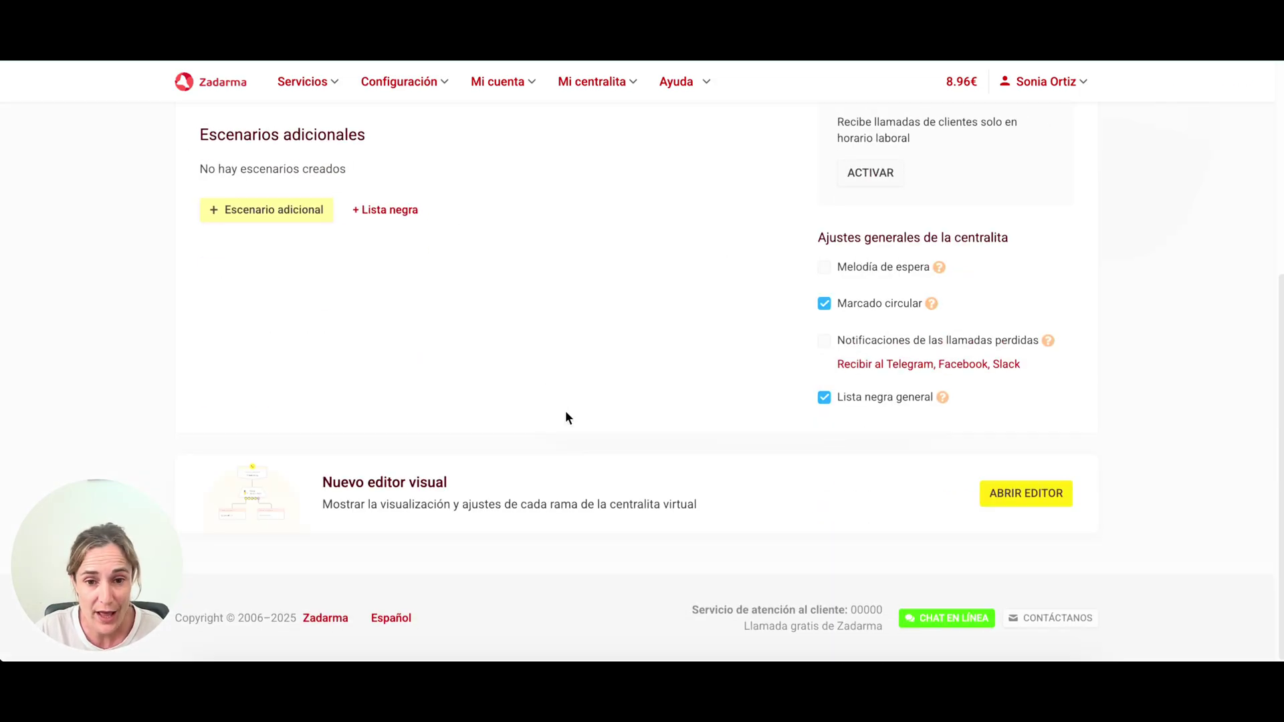
click(1042, 493)
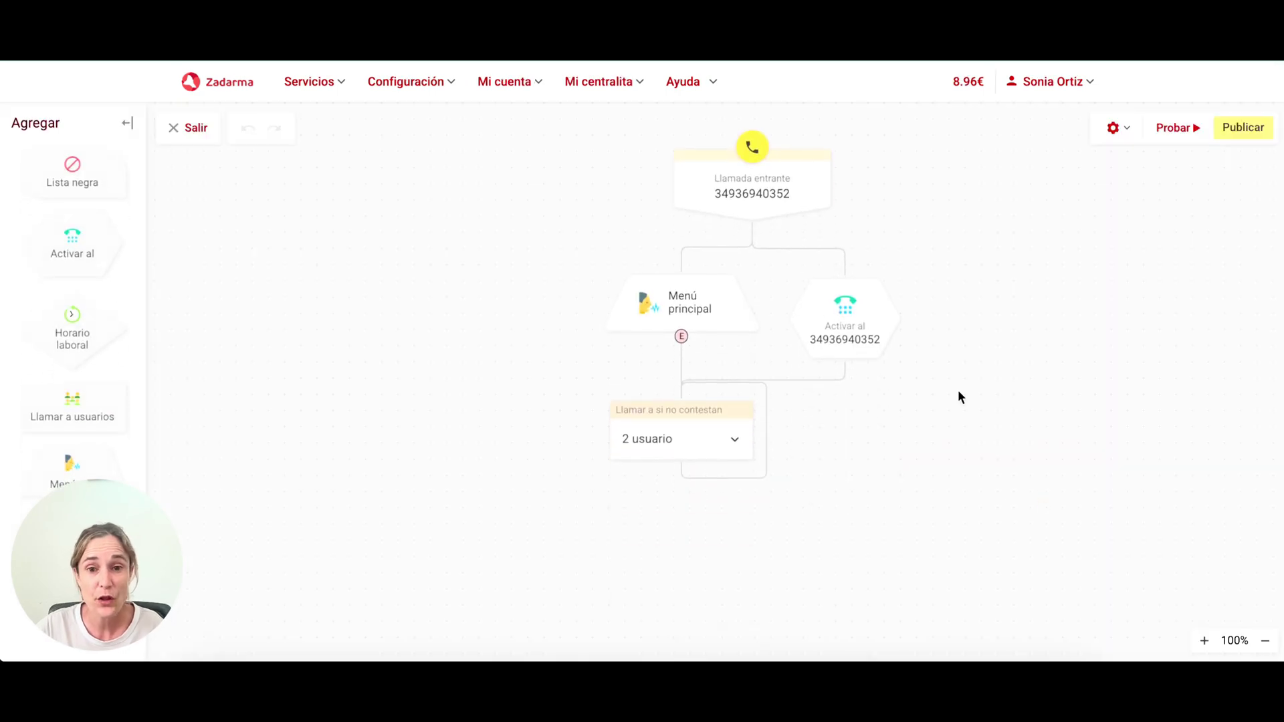
drag(913, 439, 880, 529)
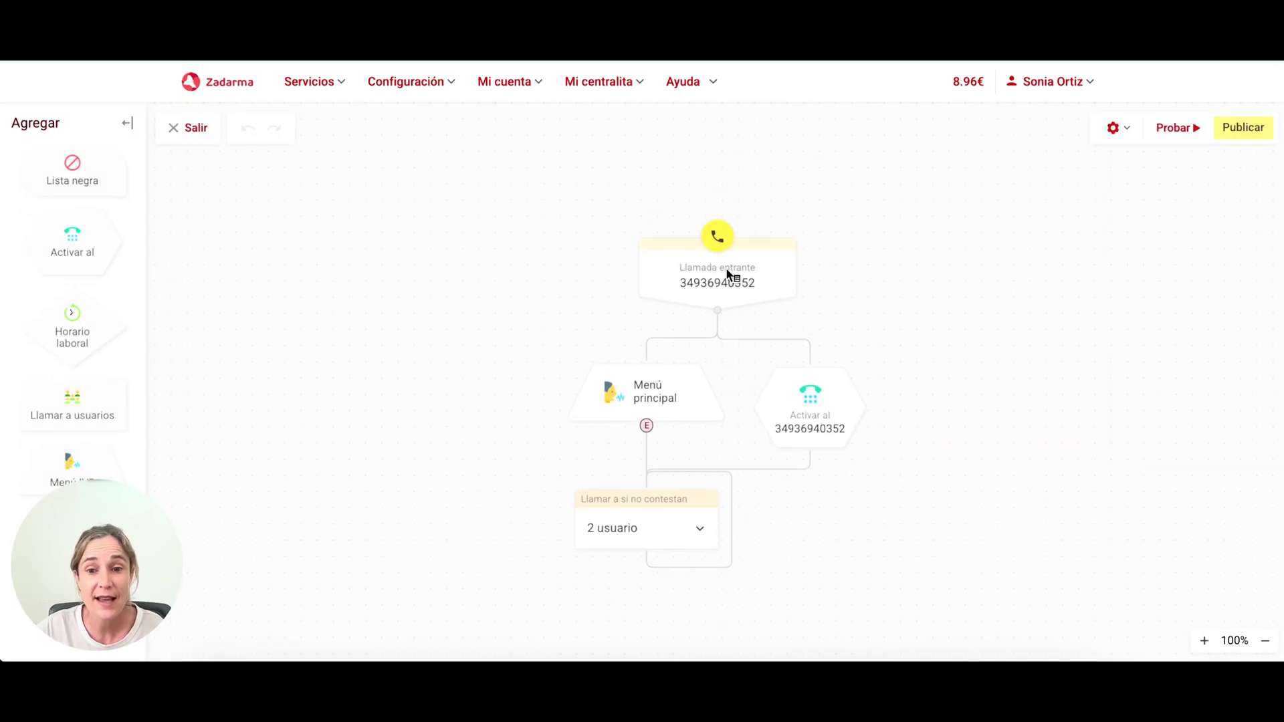
scroll(966, 318, down, 3)
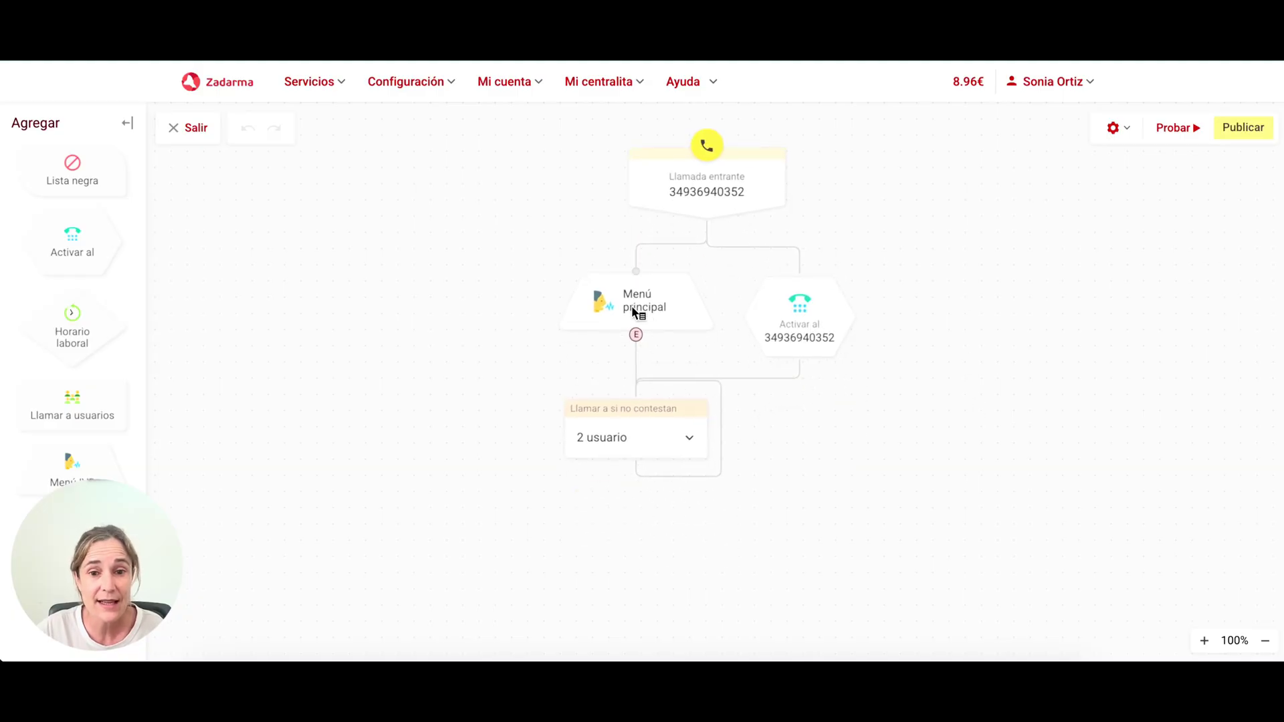
click(645, 305)
click(877, 551)
drag(607, 326, 492, 387)
drag(628, 441, 575, 572)
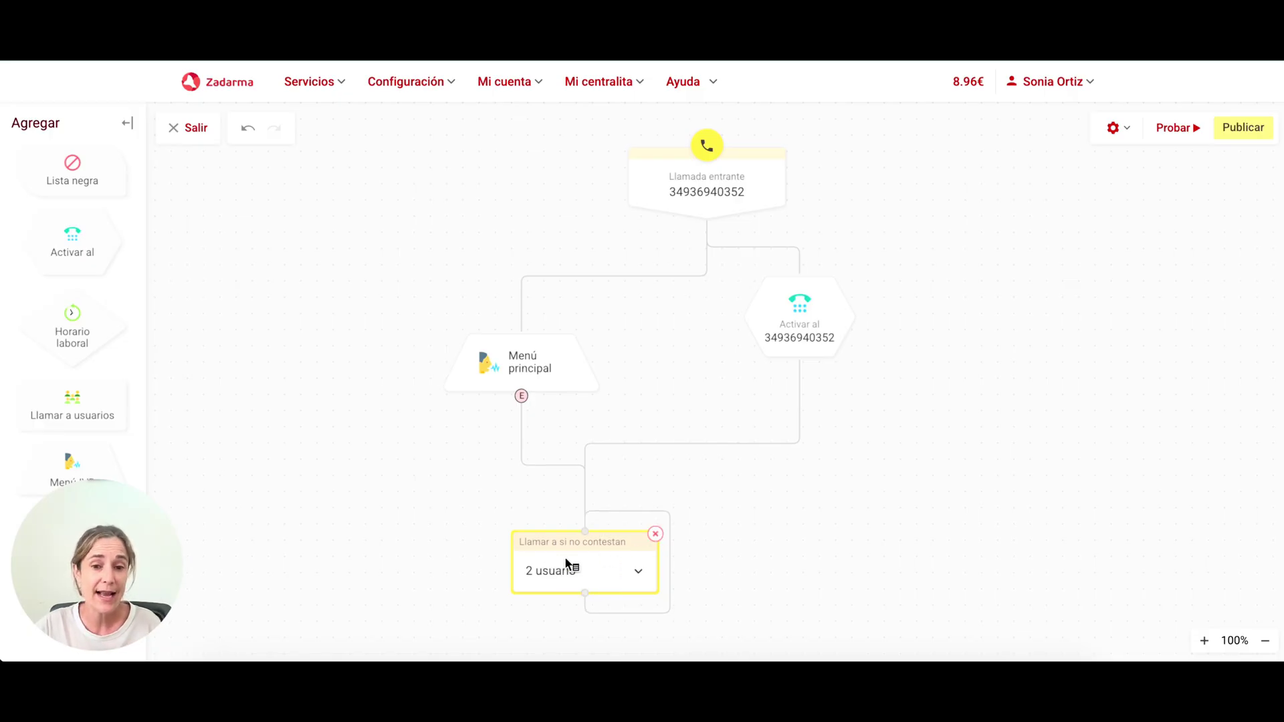
Step: Review the users in the si no contestan block and delete the user-call blocks from the flow
click(579, 565)
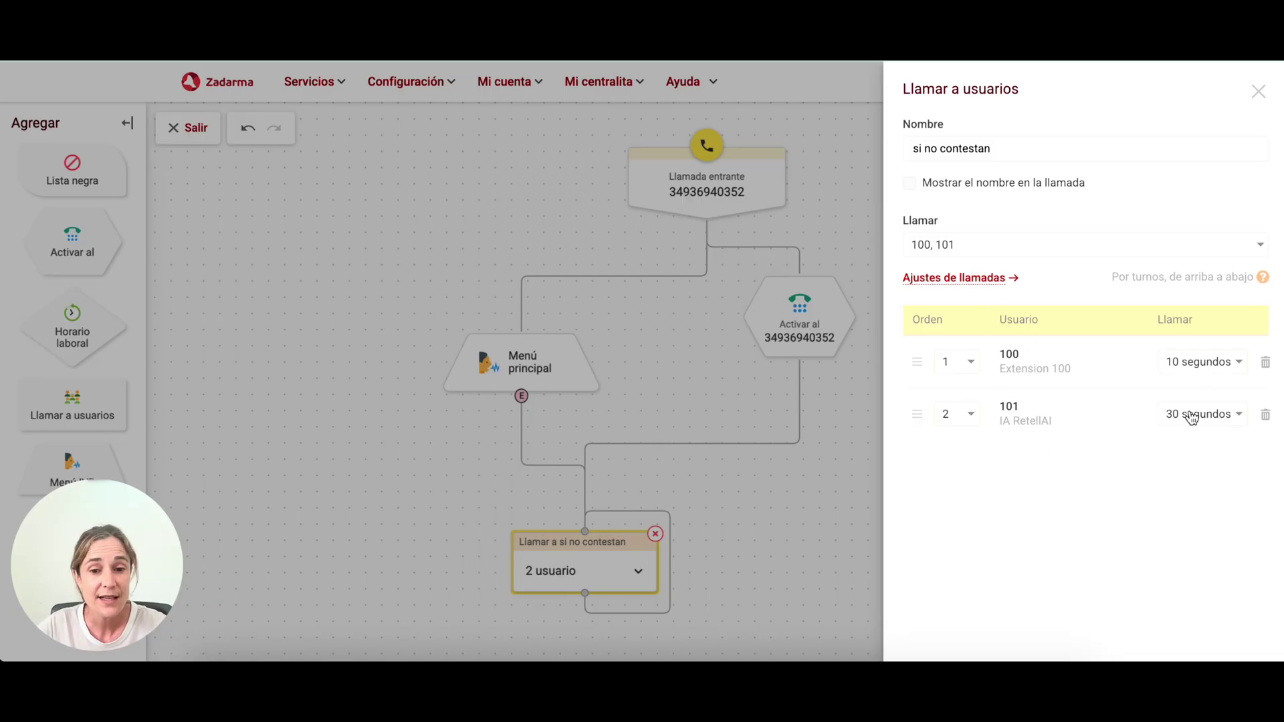
click(1258, 91)
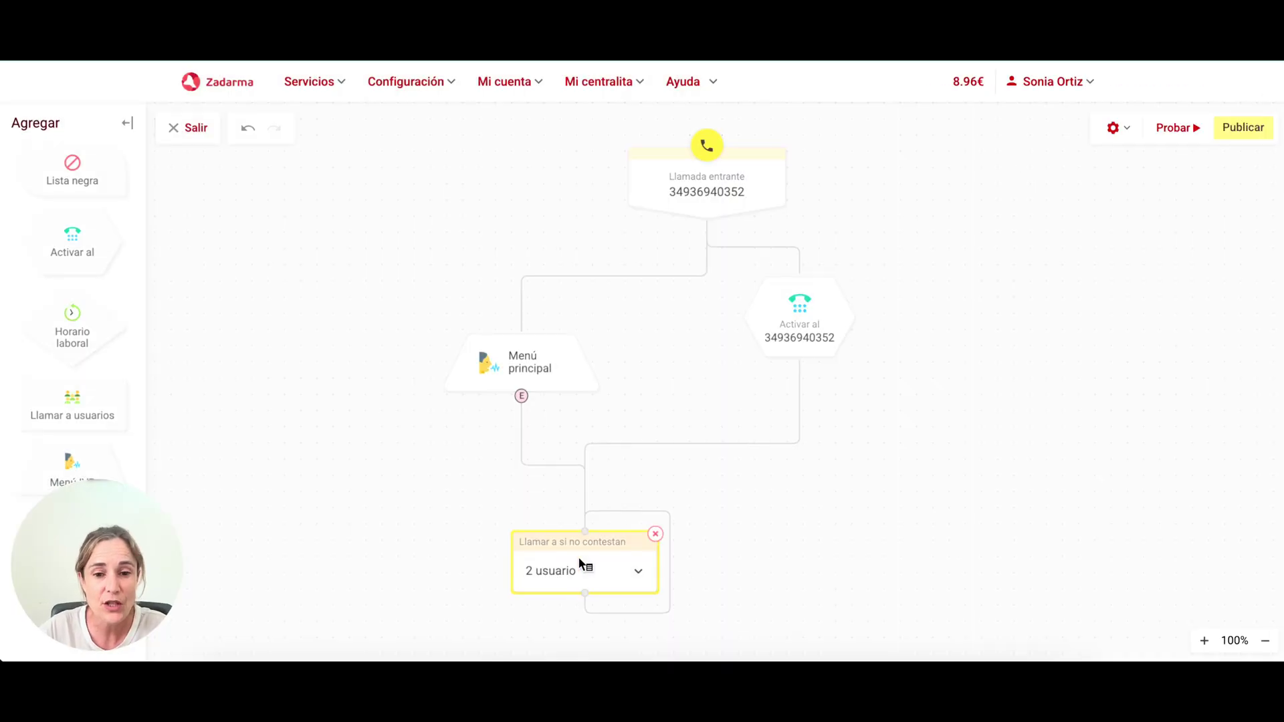
click(654, 535)
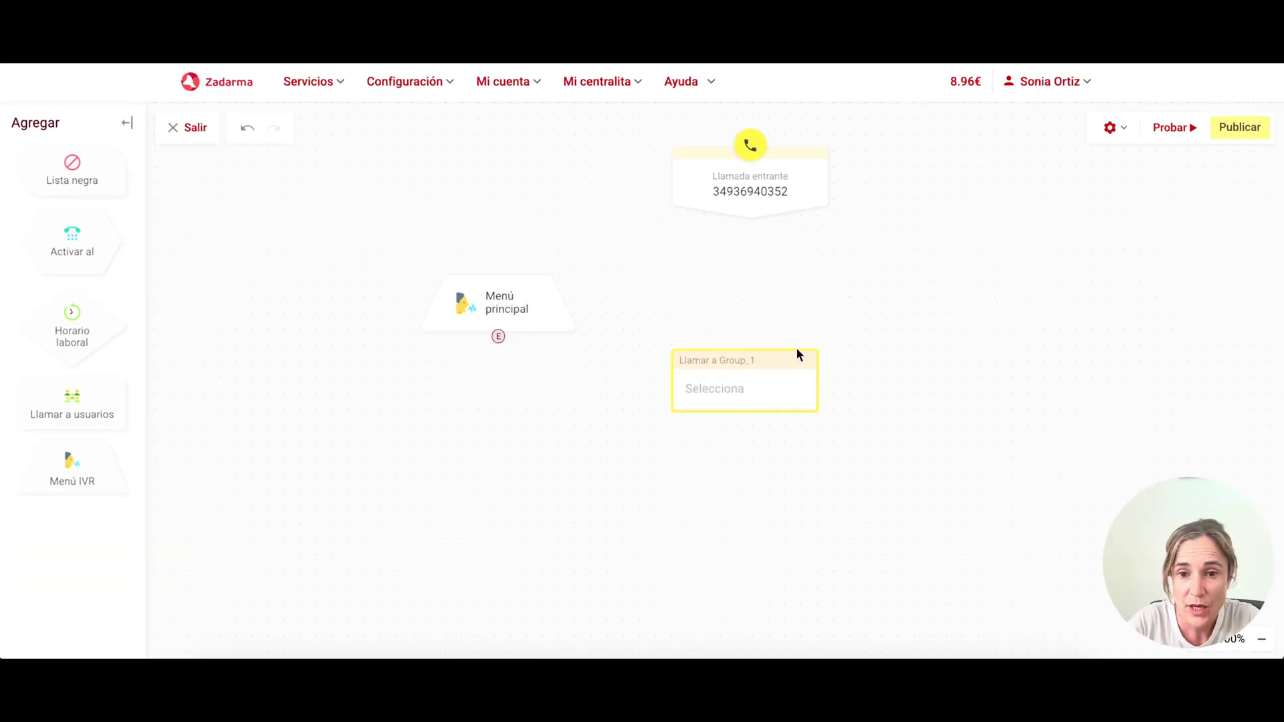
click(800, 353)
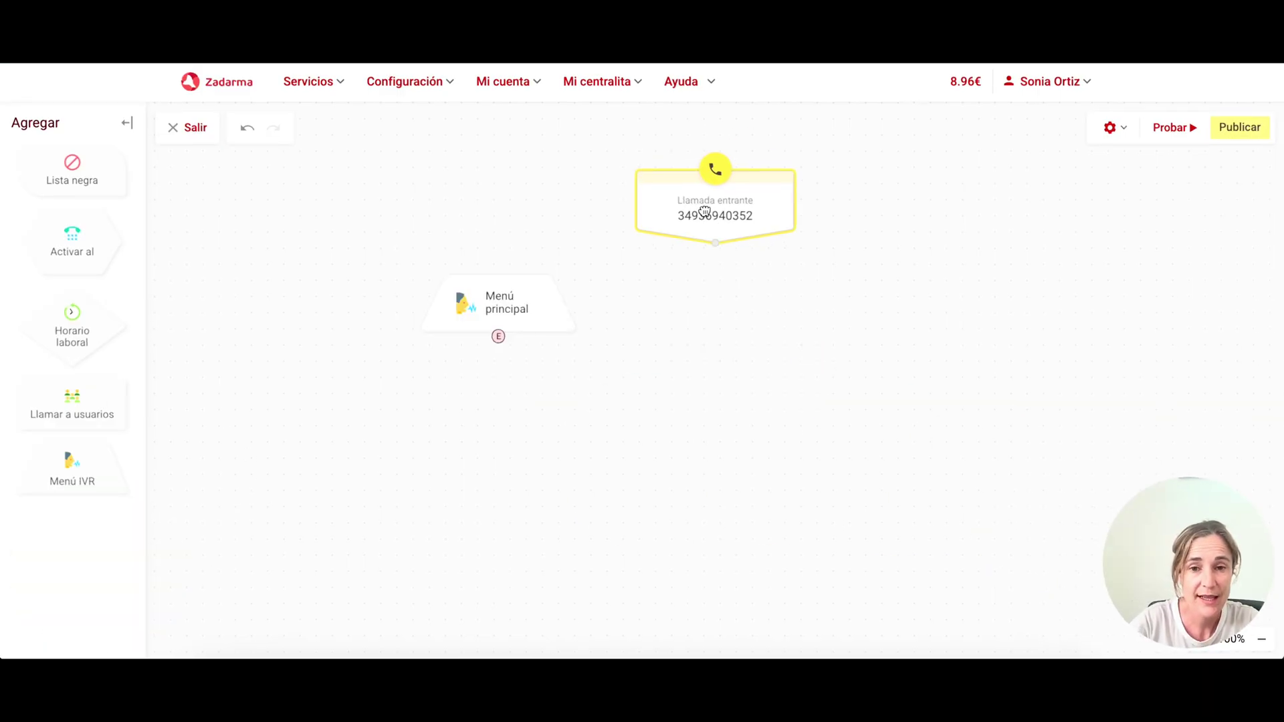
Step: Shift the Menú principal block slightly, add a Horario laboral block below the incoming call, and open its schedule settings
drag(480, 302, 474, 316)
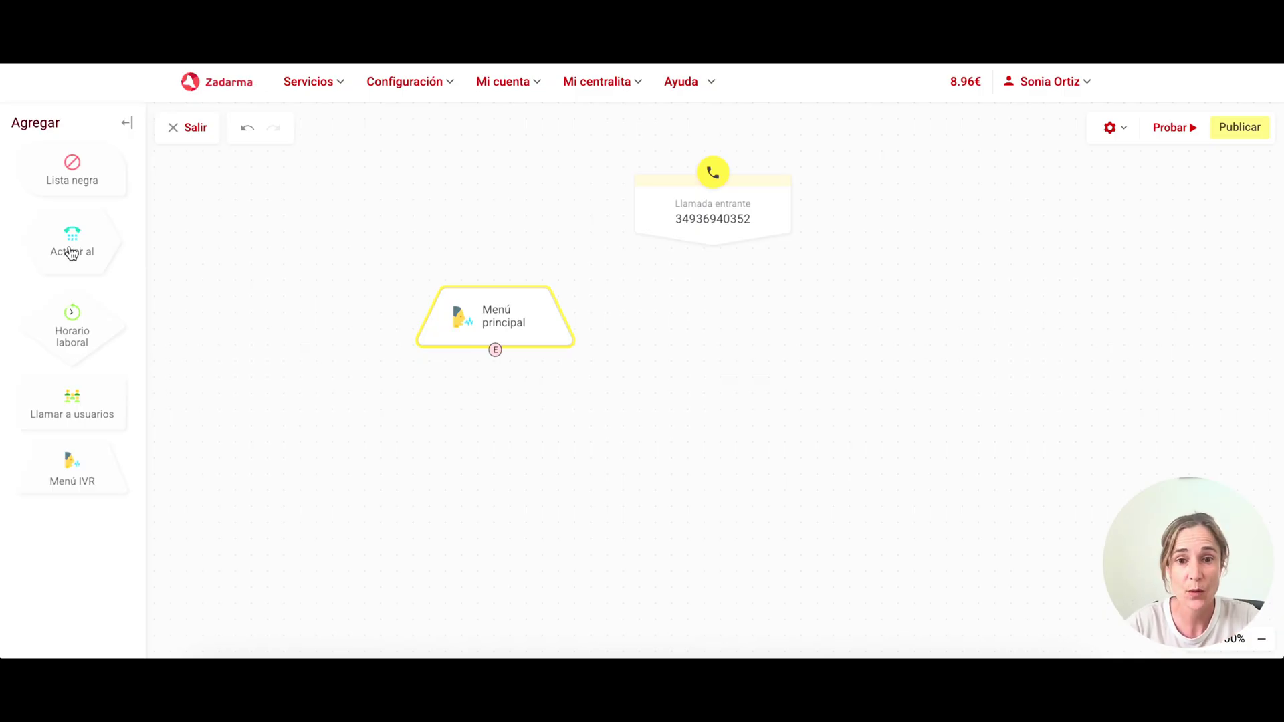
drag(86, 327, 709, 327)
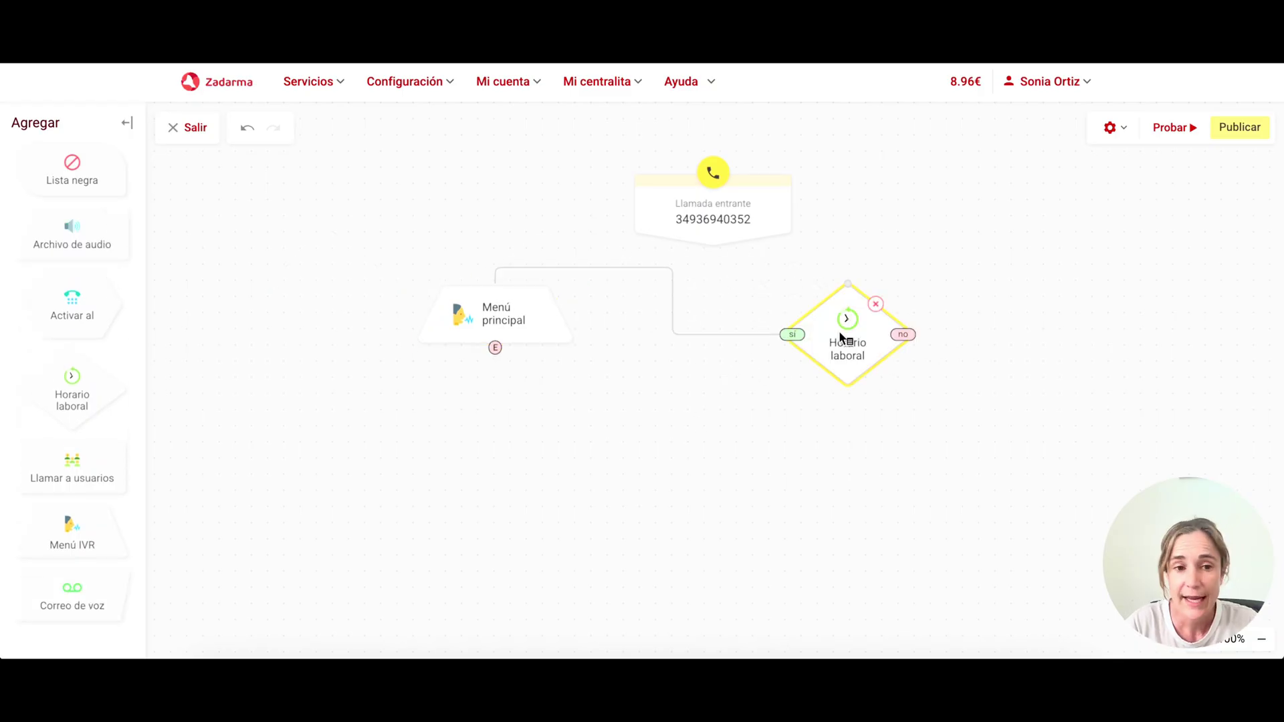
click(841, 337)
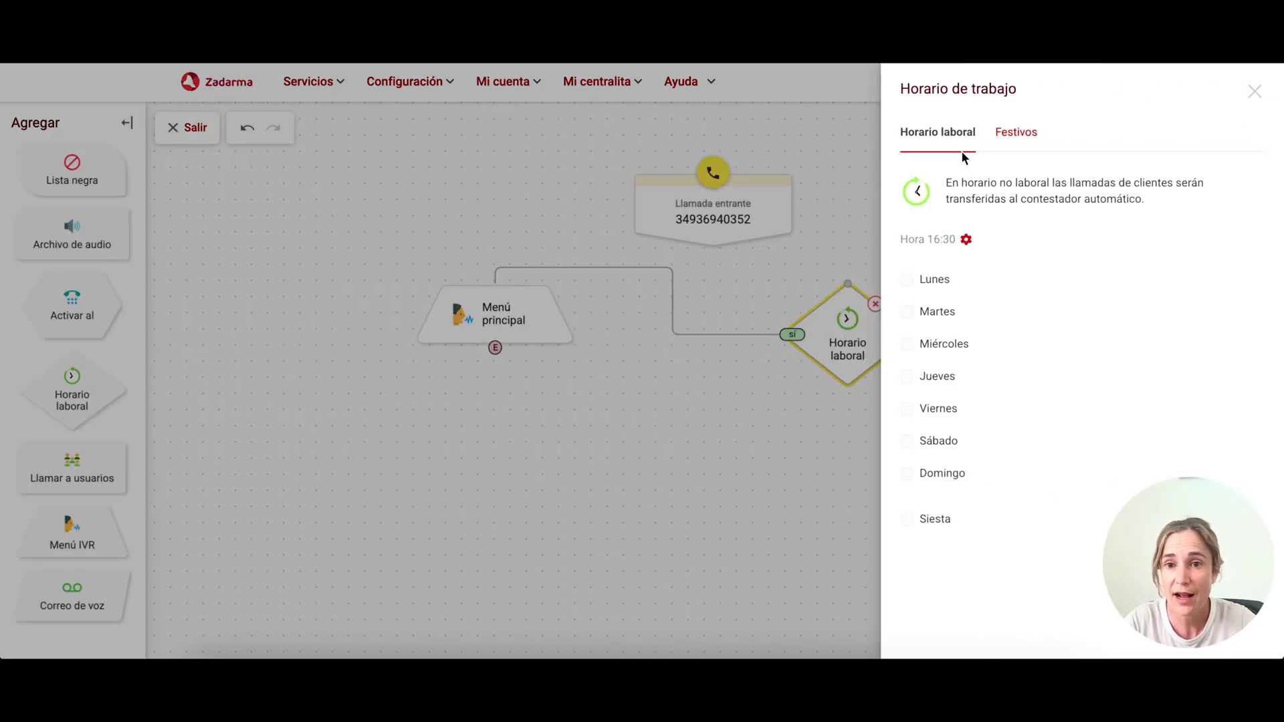
Step: Enable Lunes through Viernes as working days and set Lunes to start at 09:00
click(907, 281)
click(911, 350)
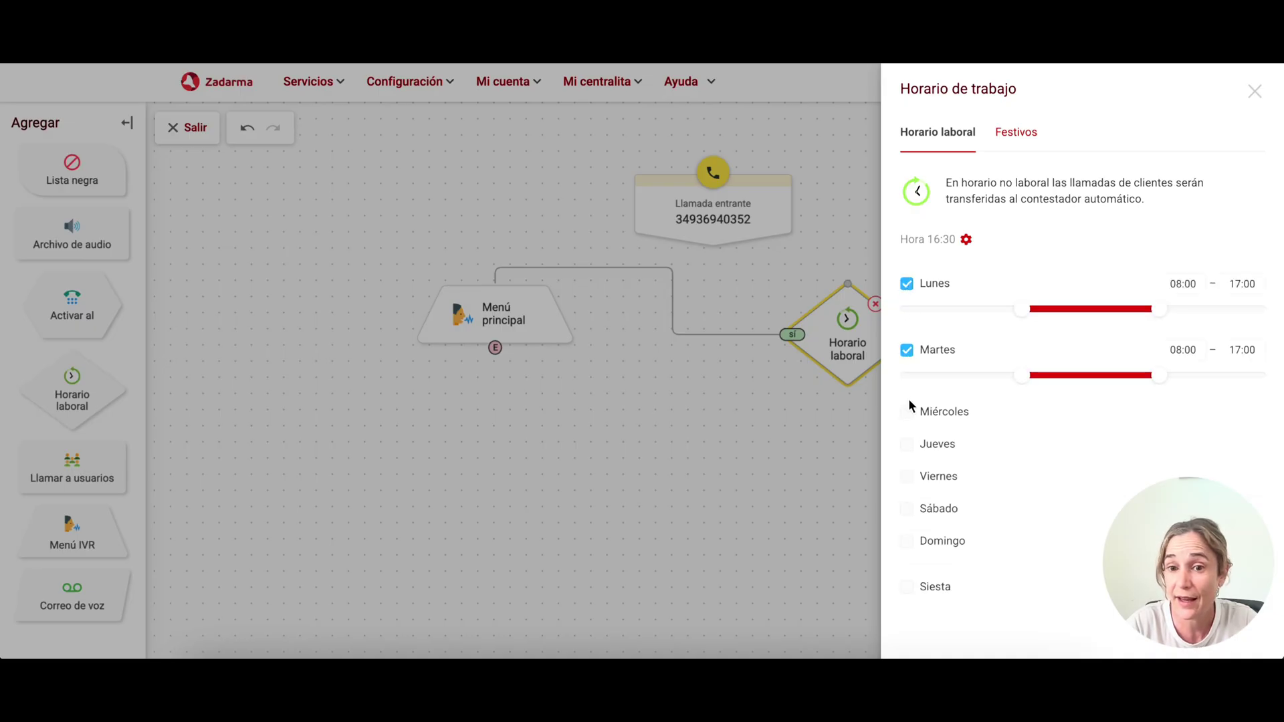
click(907, 416)
click(907, 480)
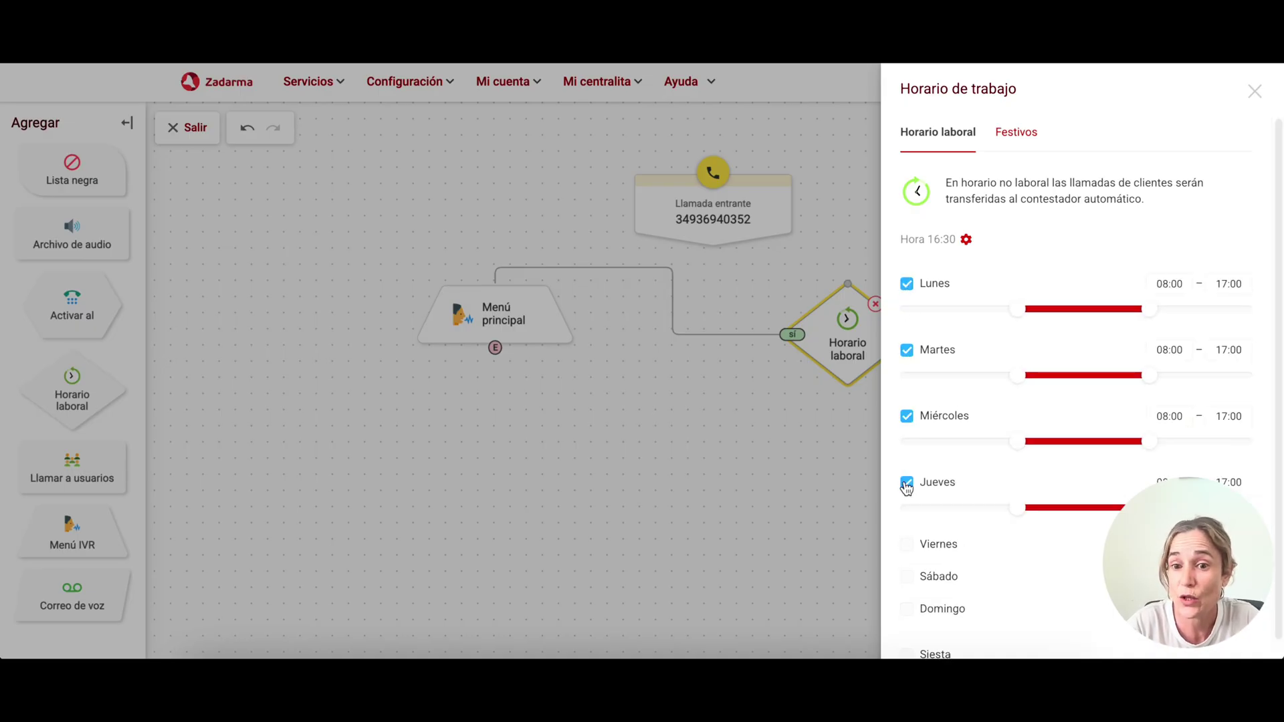
click(906, 549)
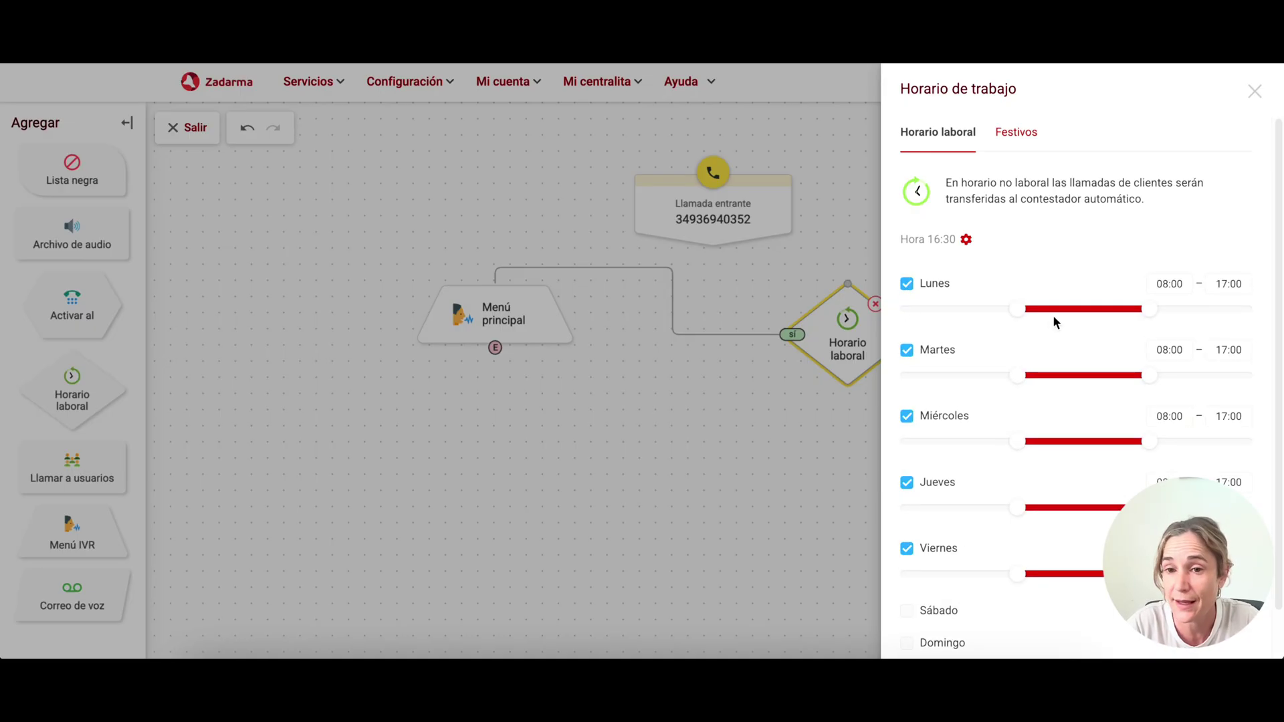
drag(1017, 309, 1032, 310)
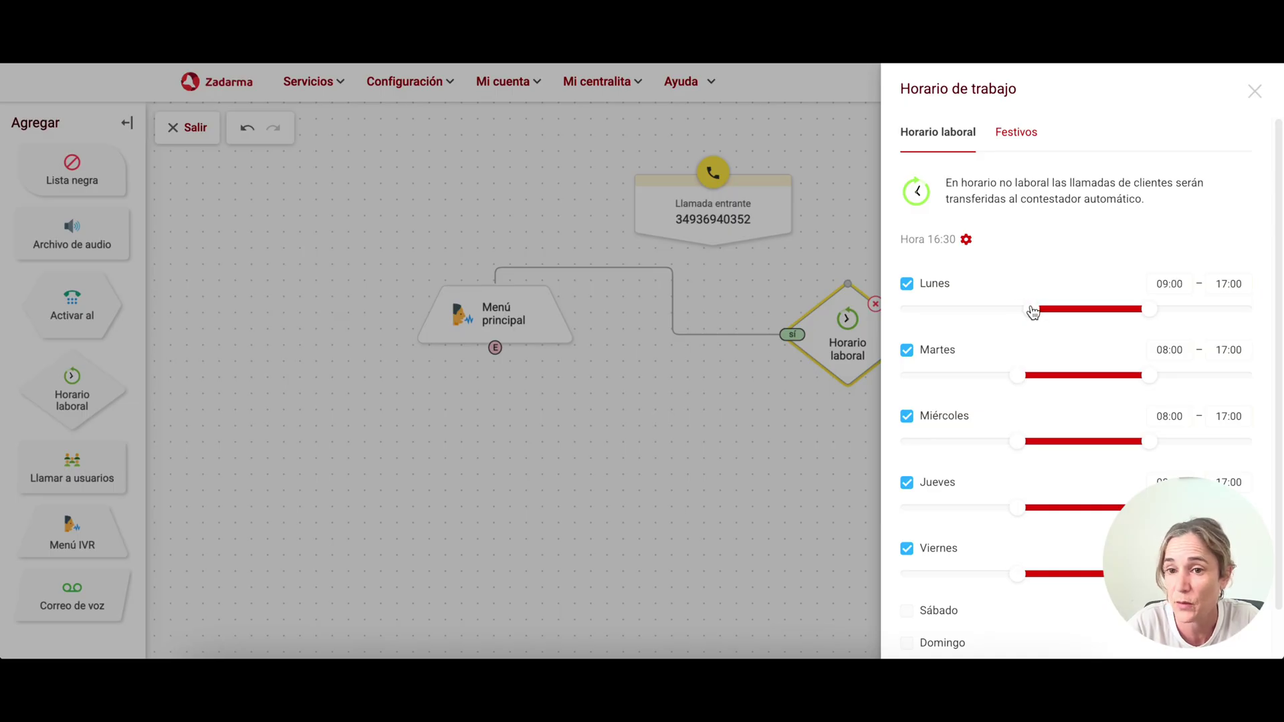
Step: Enable the Festivos nacionales for España and return to the weekly working hours
click(1017, 135)
click(908, 277)
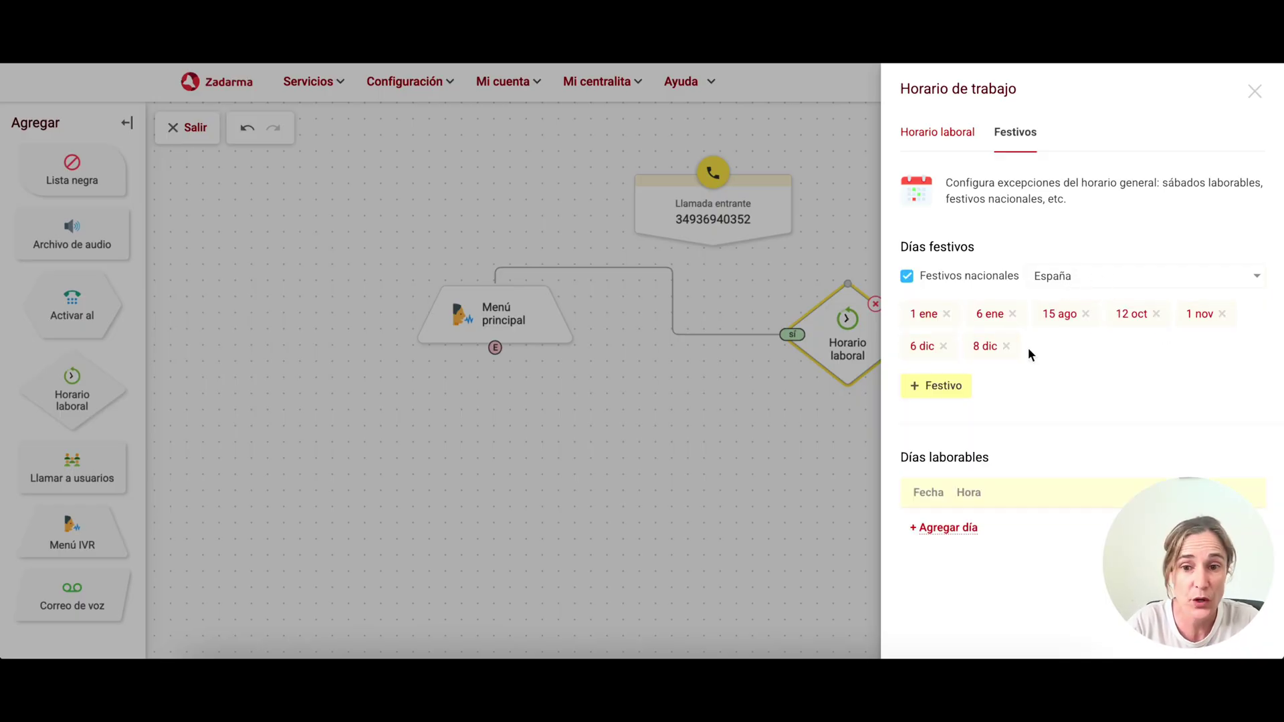
click(929, 133)
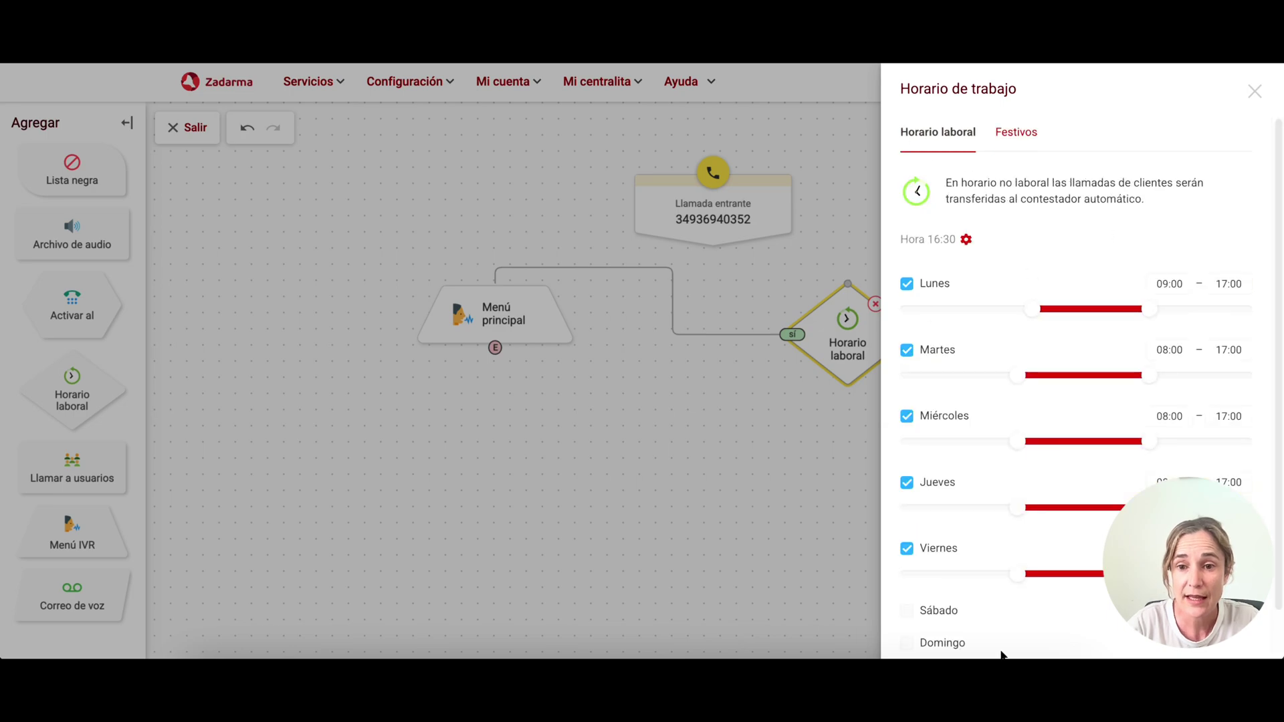
Step: Enable the Siesta break in the working-hours schedule, shift its start slightly earlier, and close the schedule settings
scroll(966, 495, down, 2)
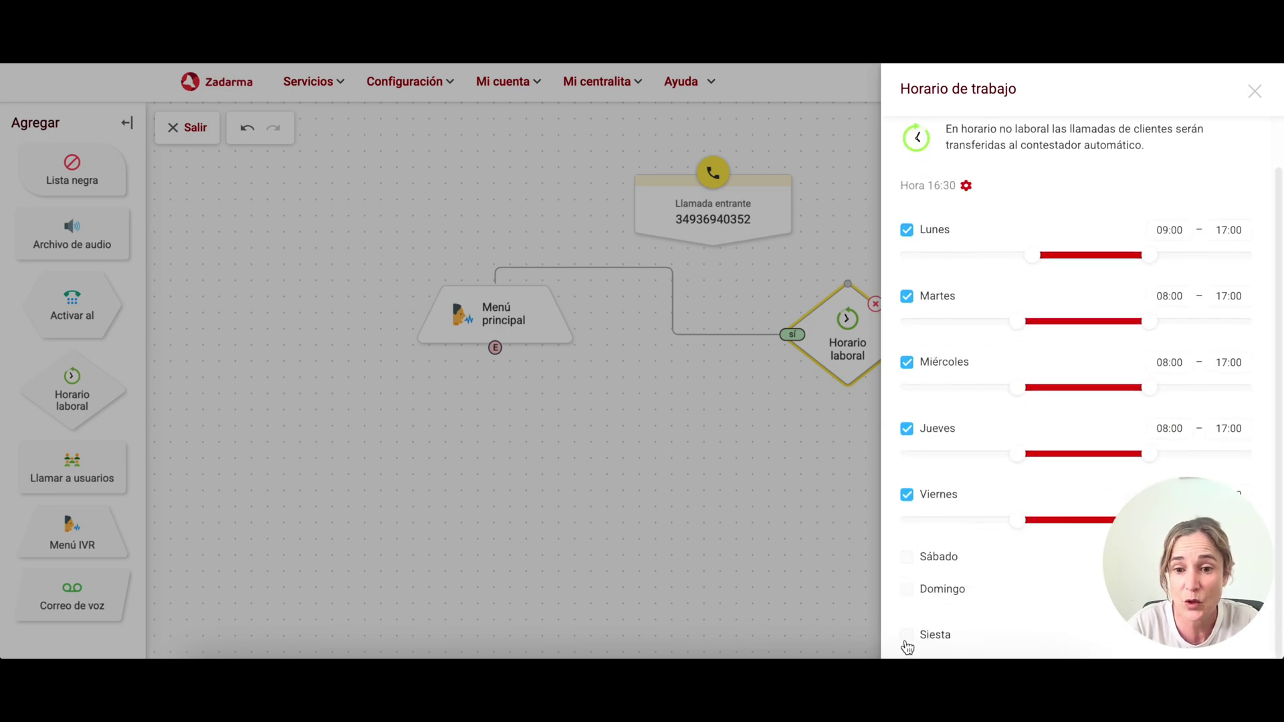
scroll(967, 522, down, 1)
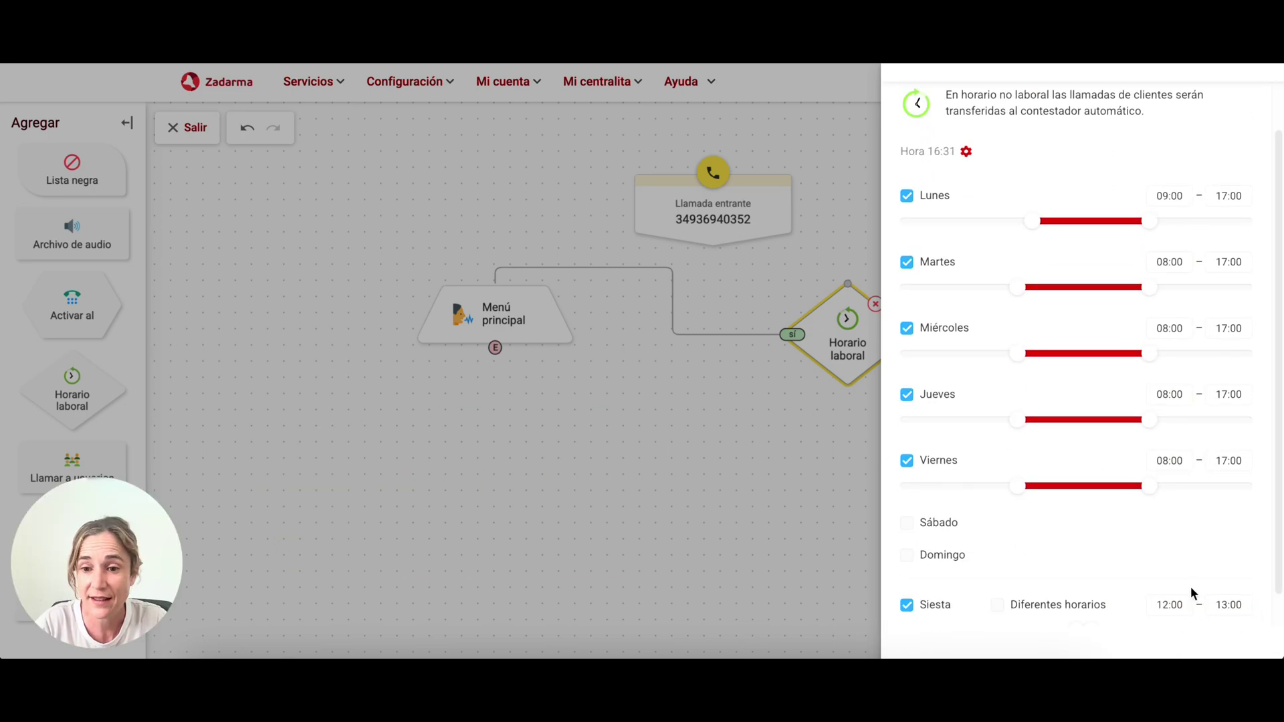
scroll(1124, 600, down, 1)
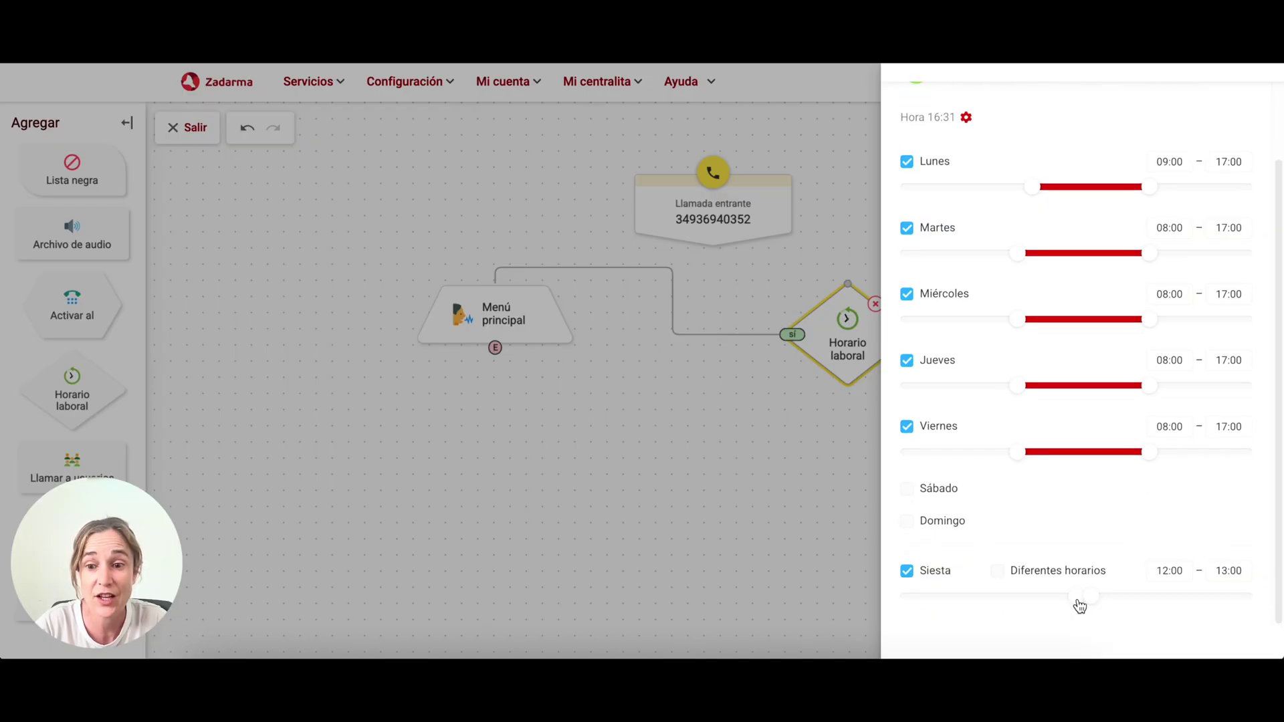
mouse_move(1080, 602)
mouse_down()
mouse_move(1057, 606)
mouse_move(1107, 602)
mouse_move(1065, 602)
mouse_up()
scroll(1206, 119, up, 3)
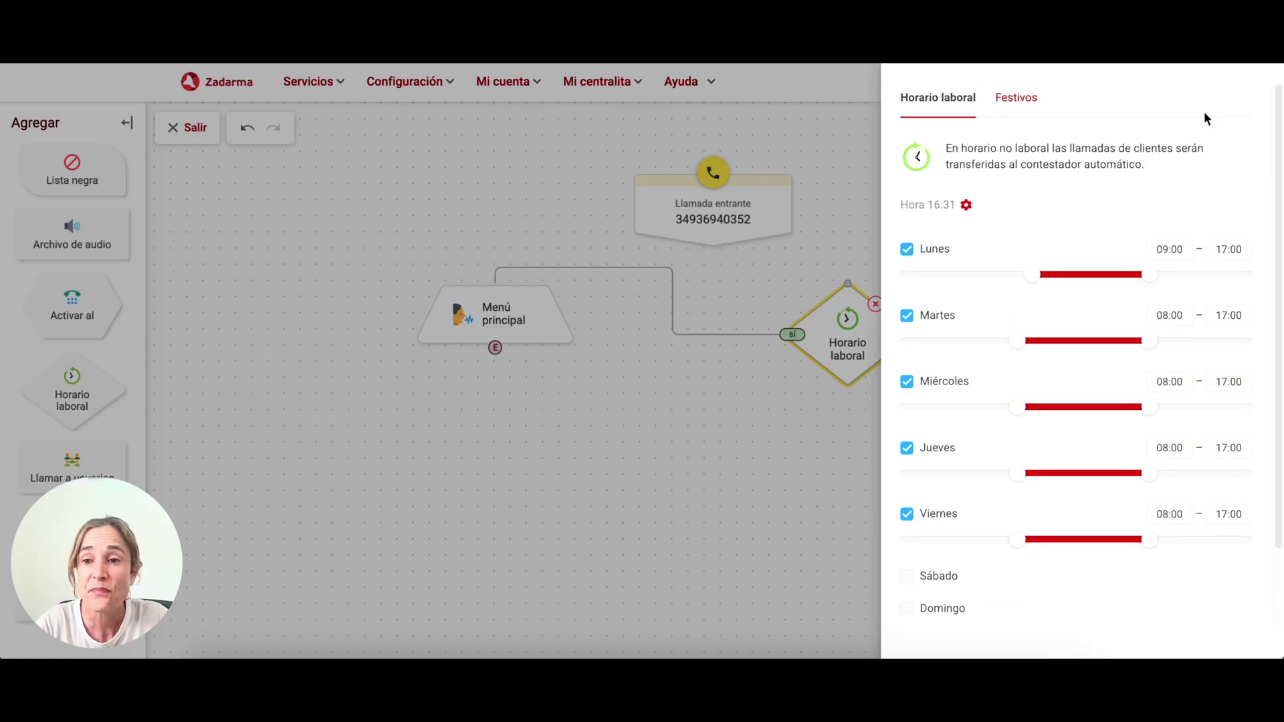
click(861, 199)
Step: Move the Horario laboral block beneath the Llamada entrante block and connect the incoming call to it
drag(840, 340, 727, 373)
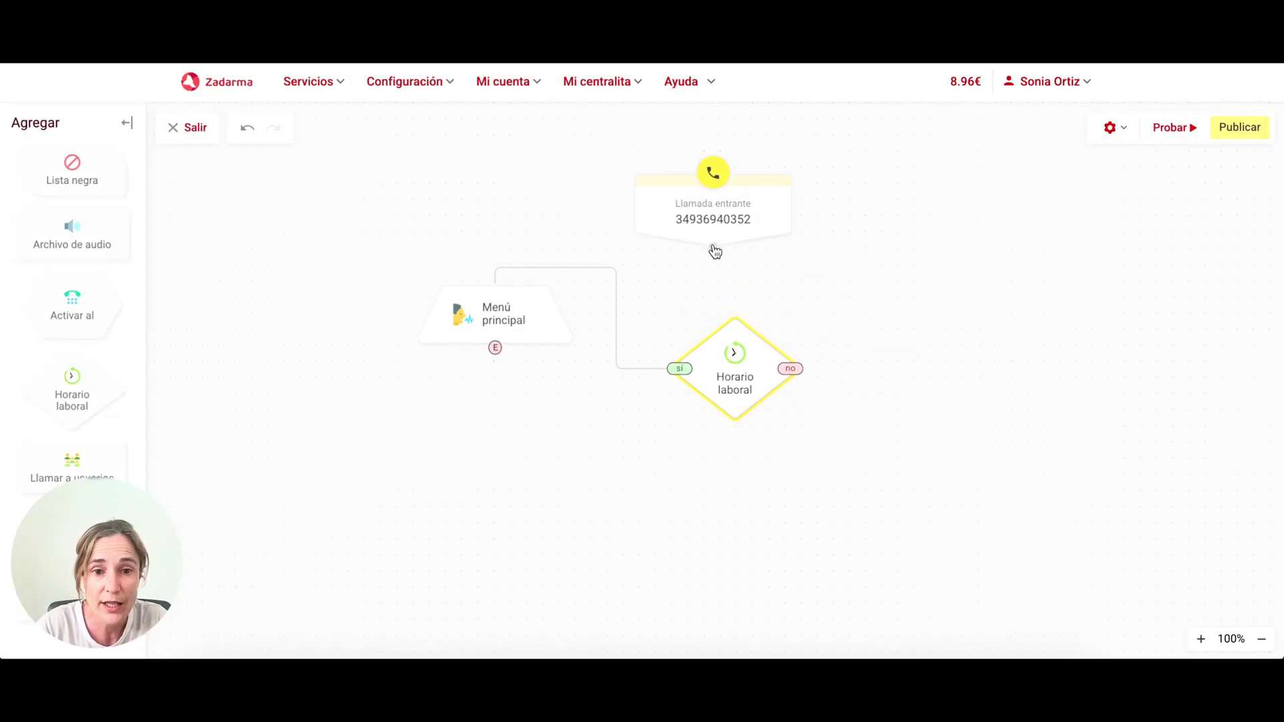
drag(713, 246, 737, 317)
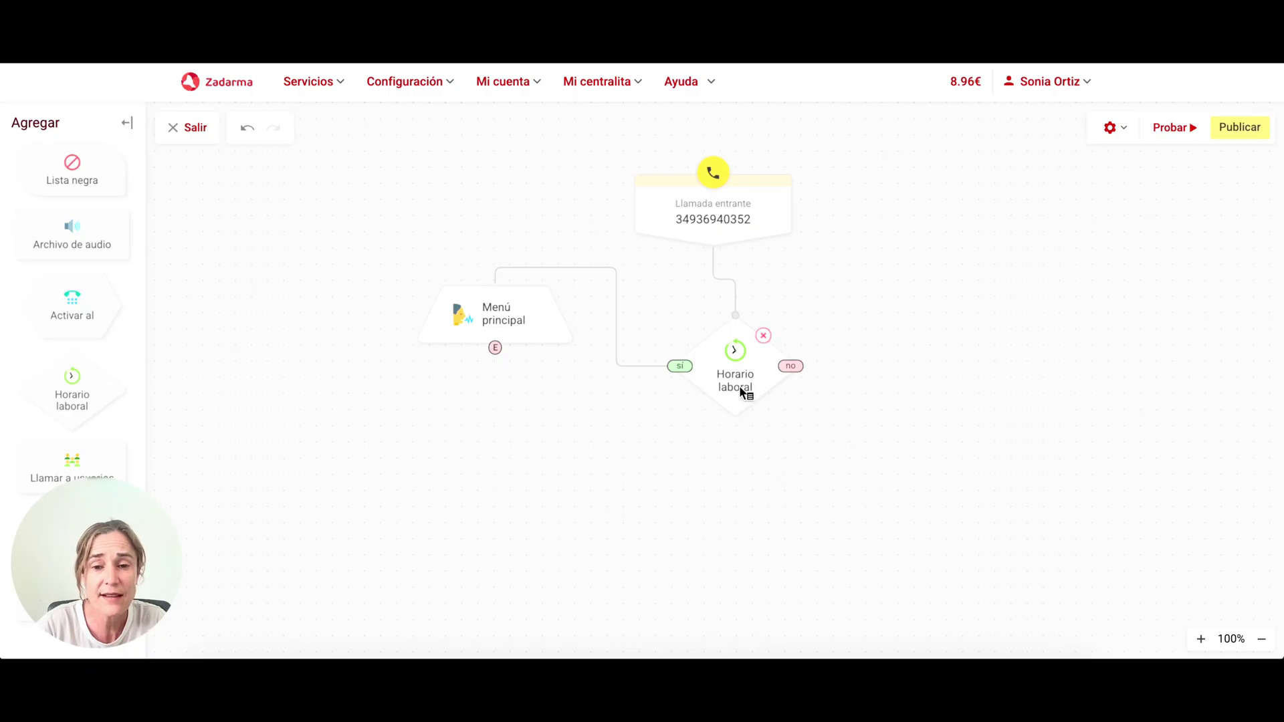
drag(745, 393, 734, 418)
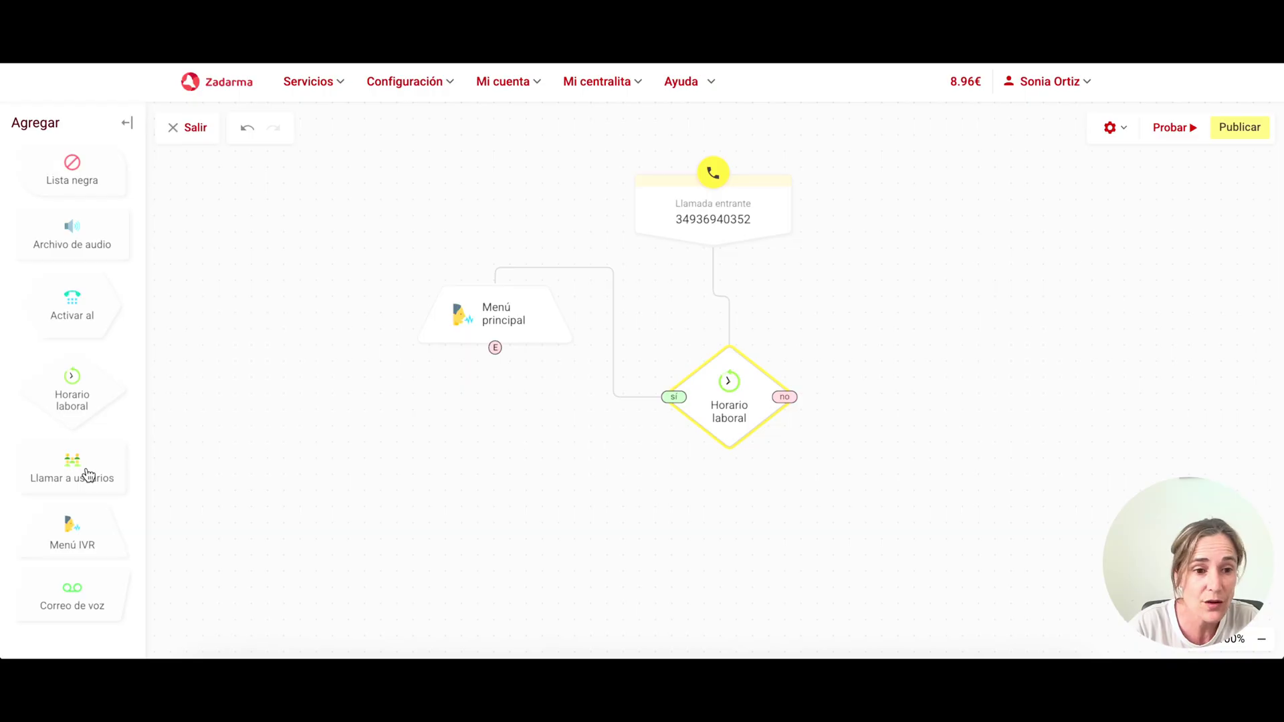
Step: Add a Llamar a usuarios block below Menú principal and connect the menu's E output to it
drag(86, 475, 495, 444)
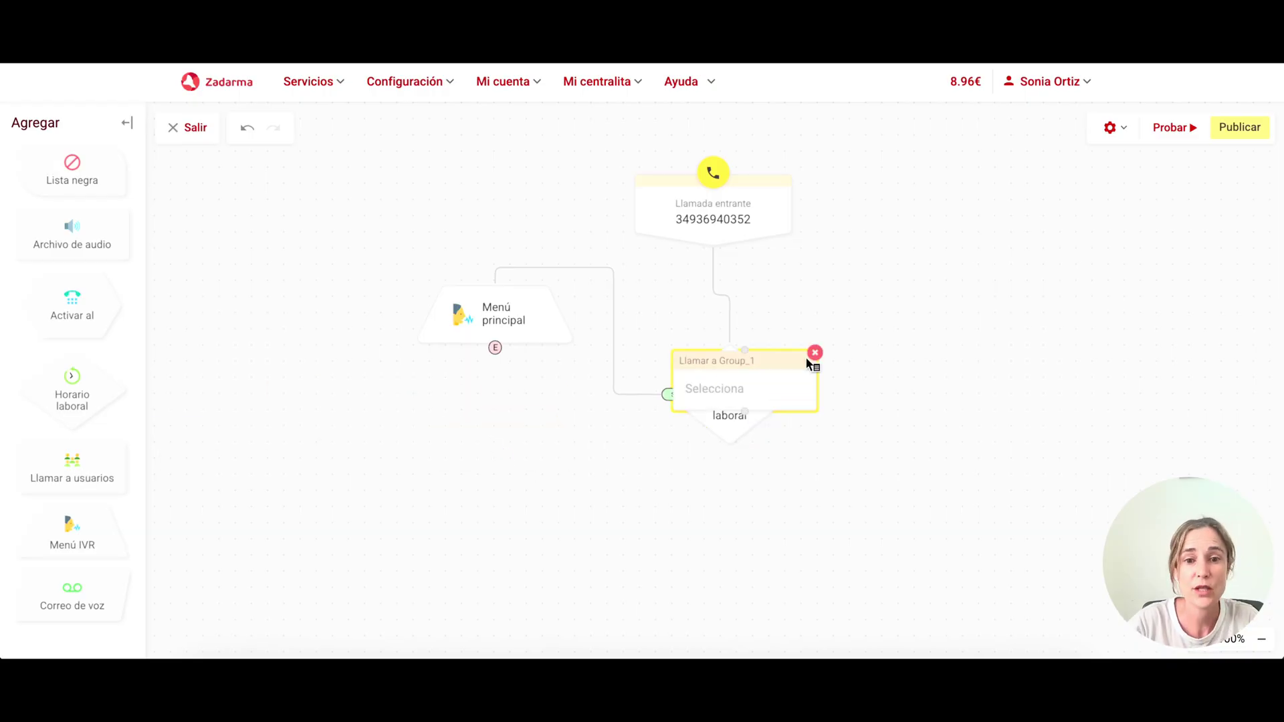
drag(738, 390, 462, 450)
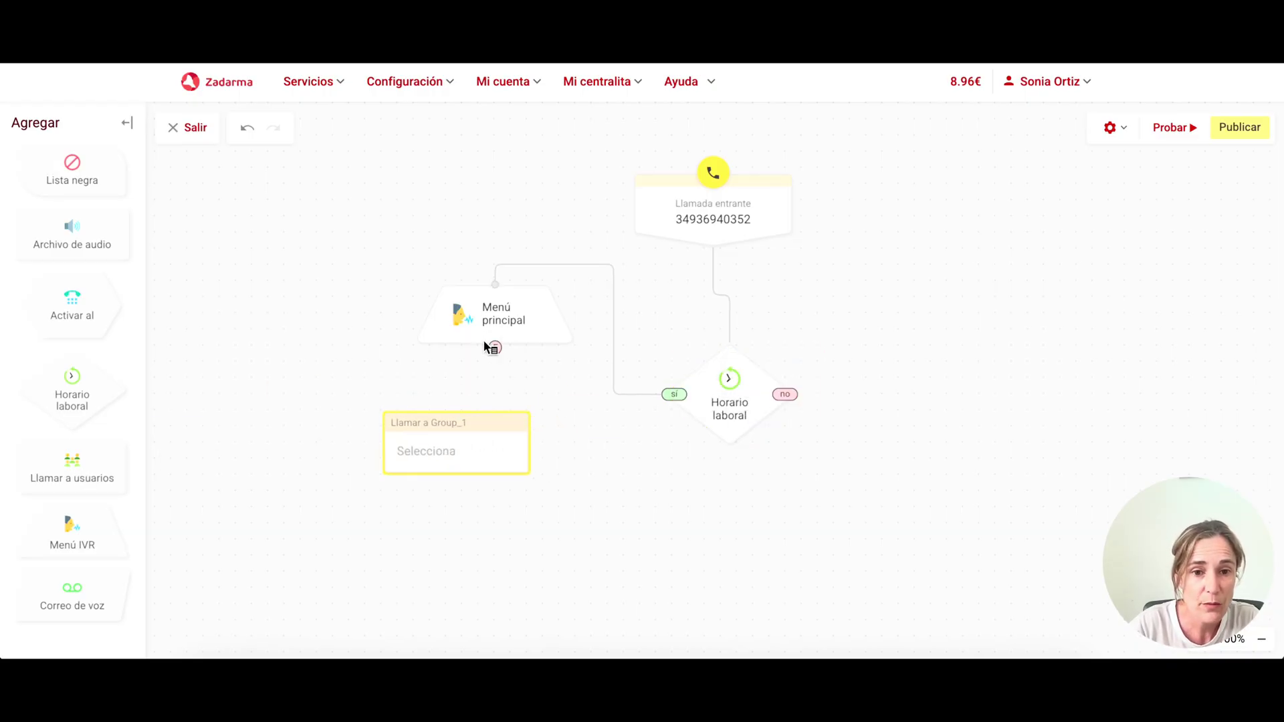
drag(485, 346, 481, 459)
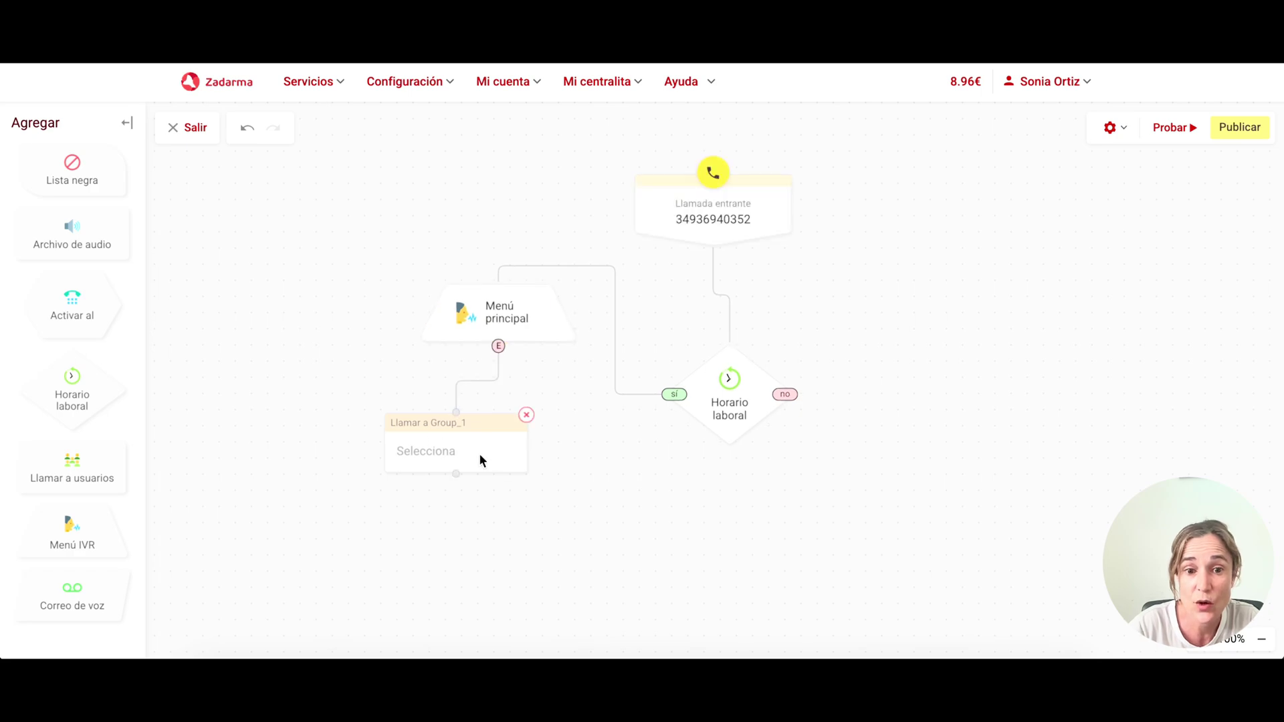
Step: Assign Extension 100 and IA RetellAI (101) to the user-call block below Menú principal
click(481, 459)
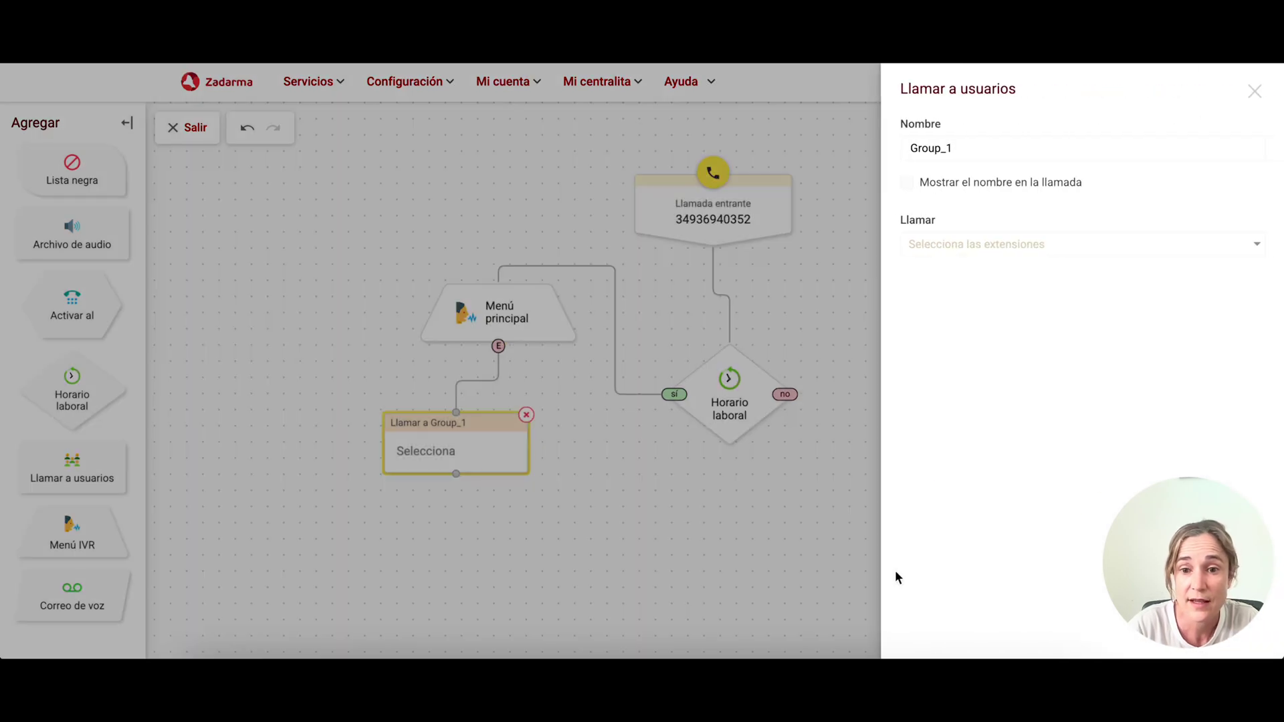
click(932, 185)
click(932, 185)
click(941, 244)
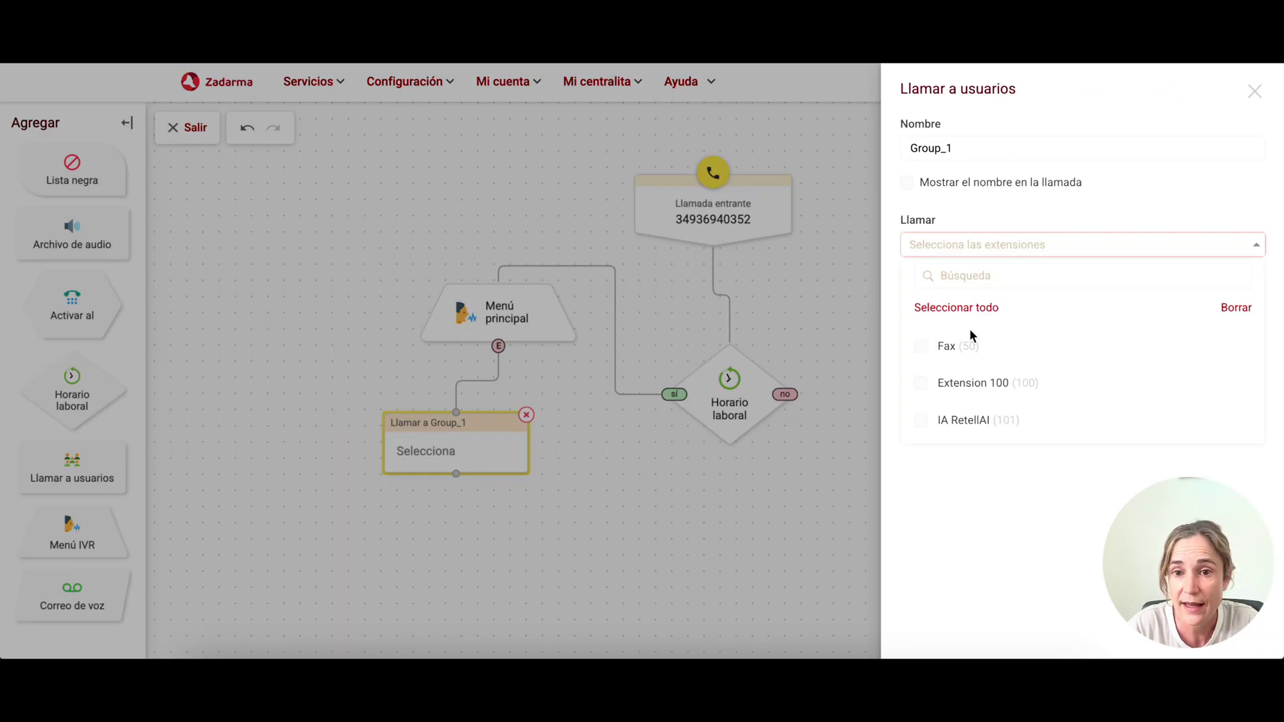
click(972, 379)
click(969, 420)
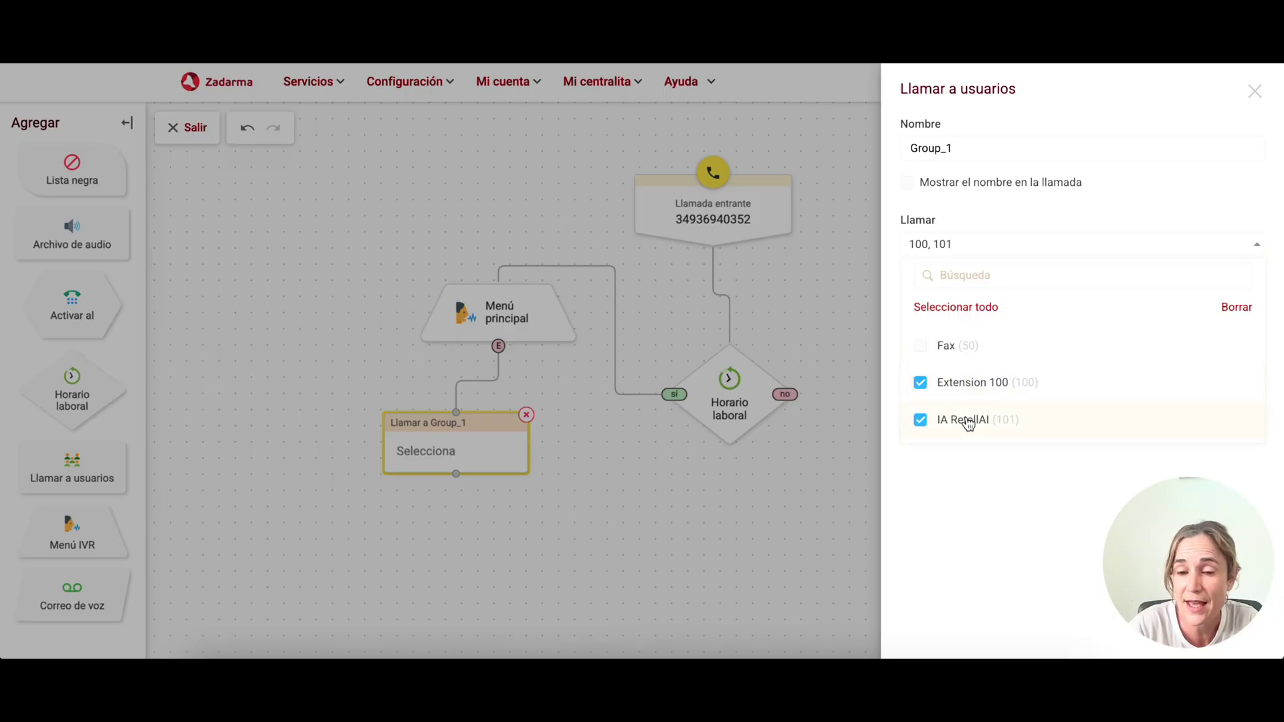
click(989, 496)
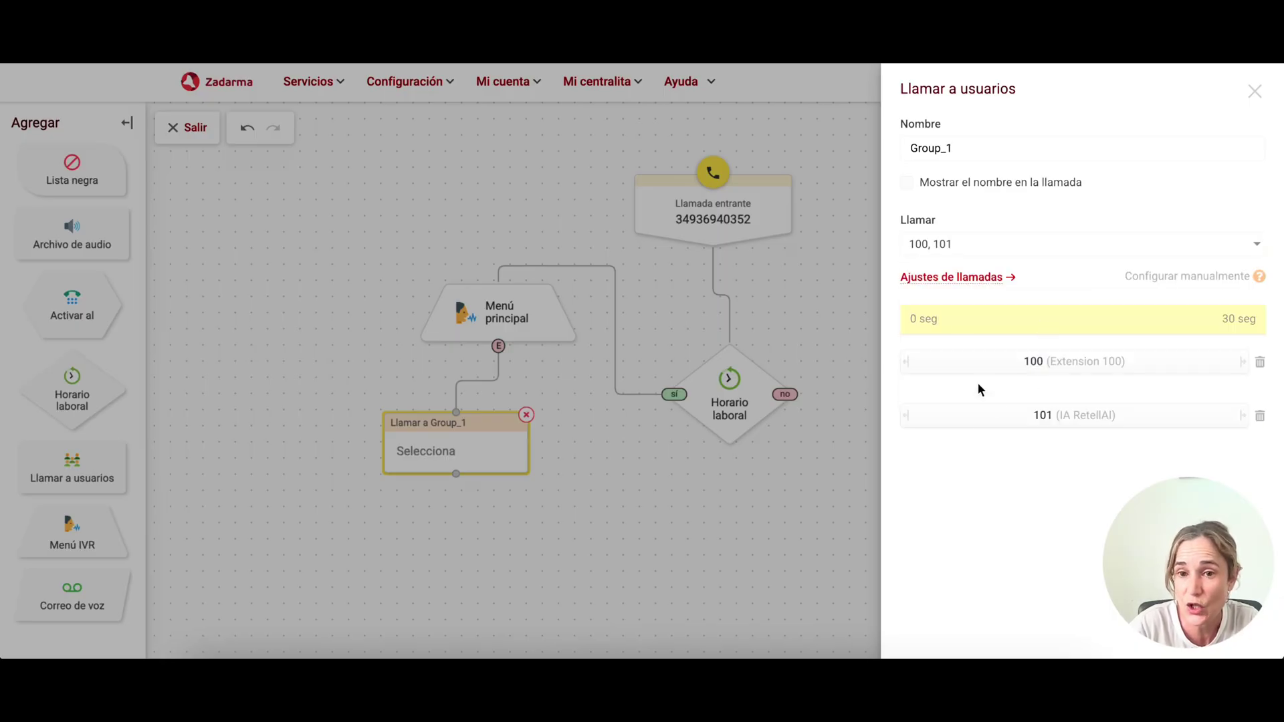
Step: Distribute the group's calls Por turnos, de arriba a abajo, passing to the next extension after 10 segundos
click(943, 280)
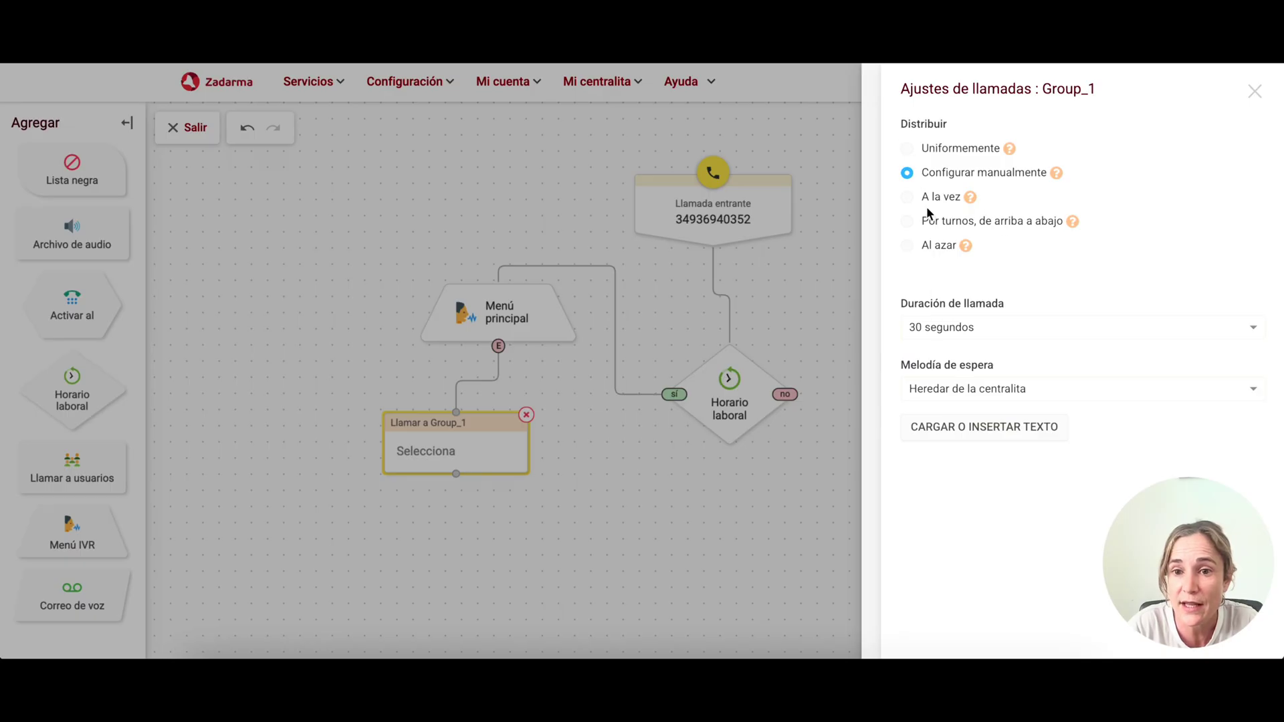
click(907, 222)
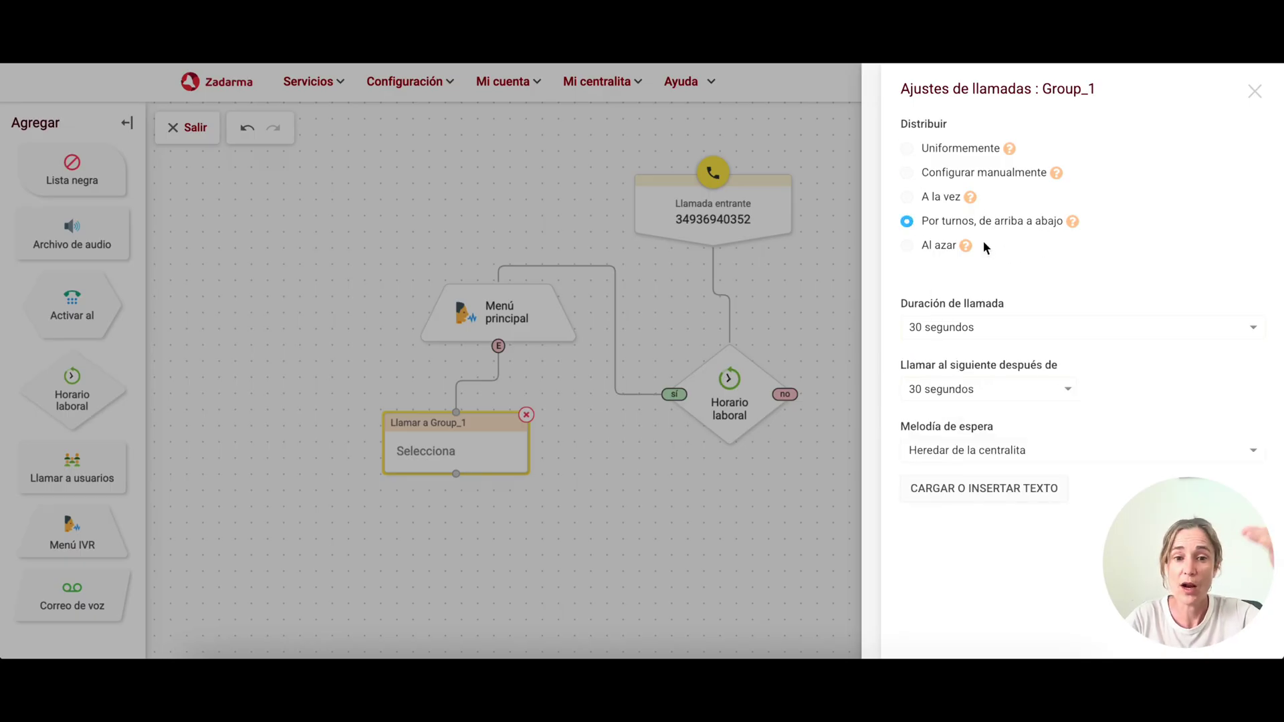
click(944, 390)
click(955, 424)
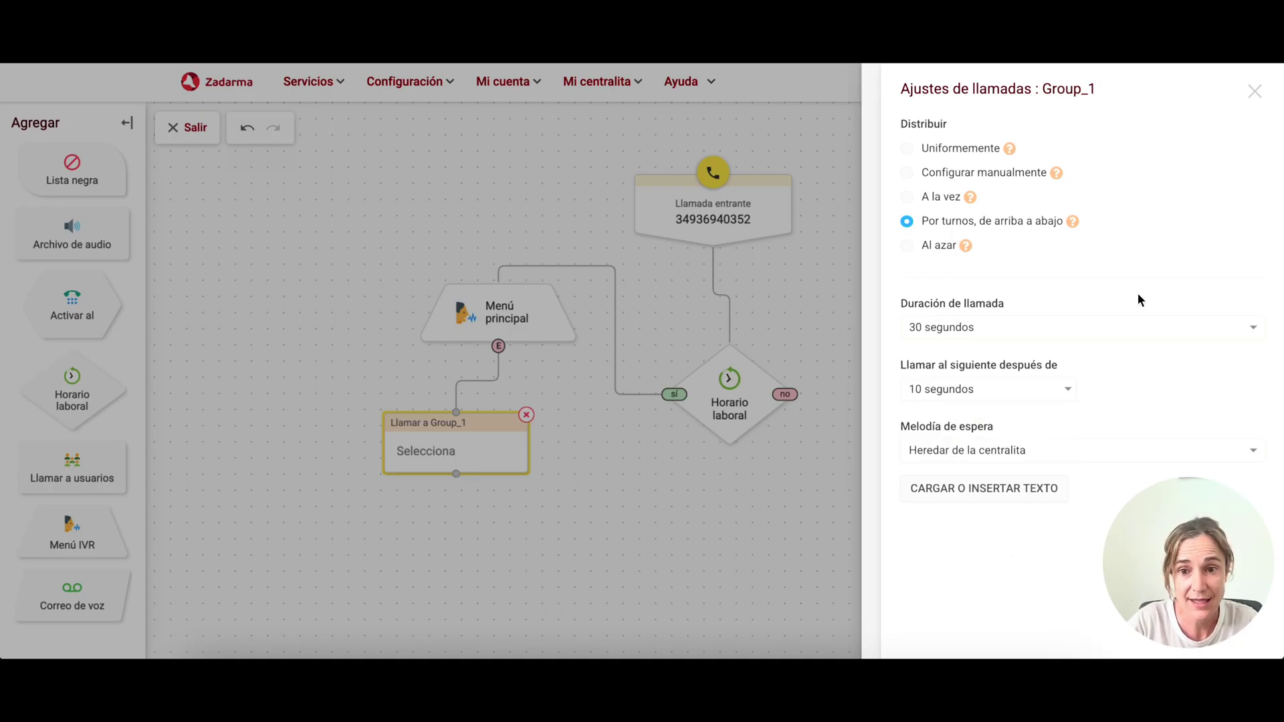
click(1255, 92)
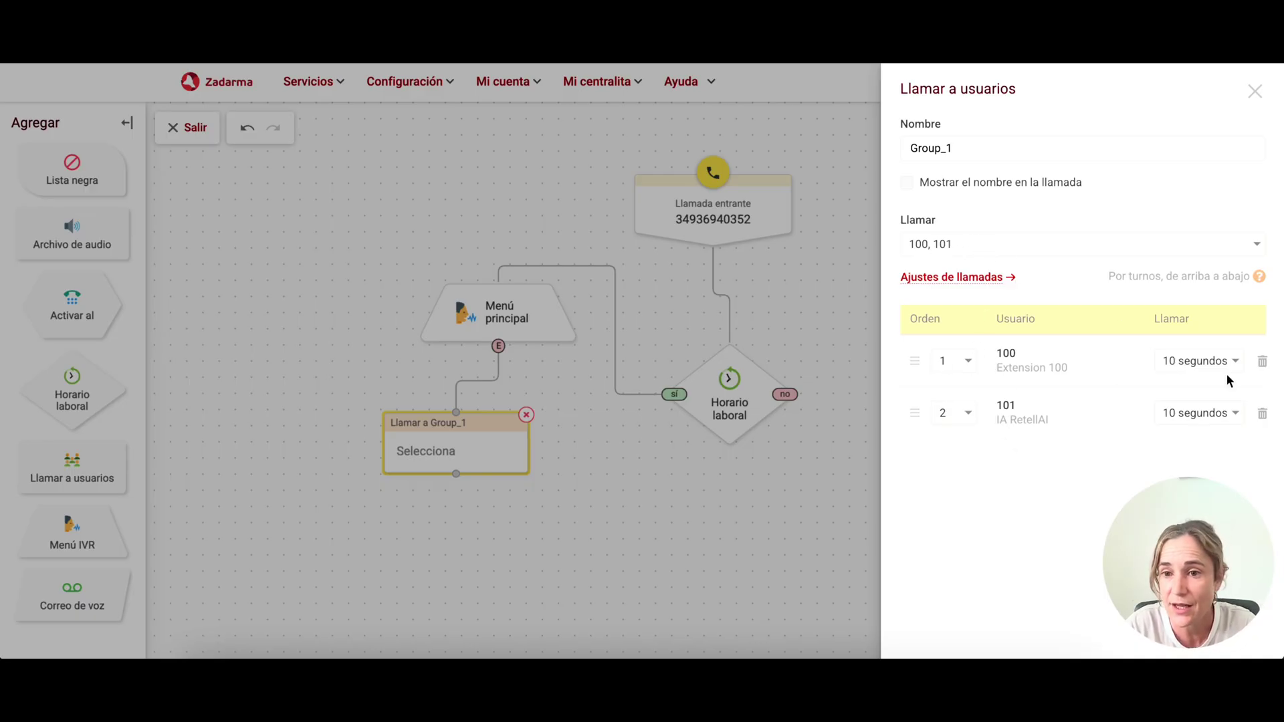
Step: Set the ring time of extension 101 to 30 segundos and rename the group si no contestan
click(1194, 415)
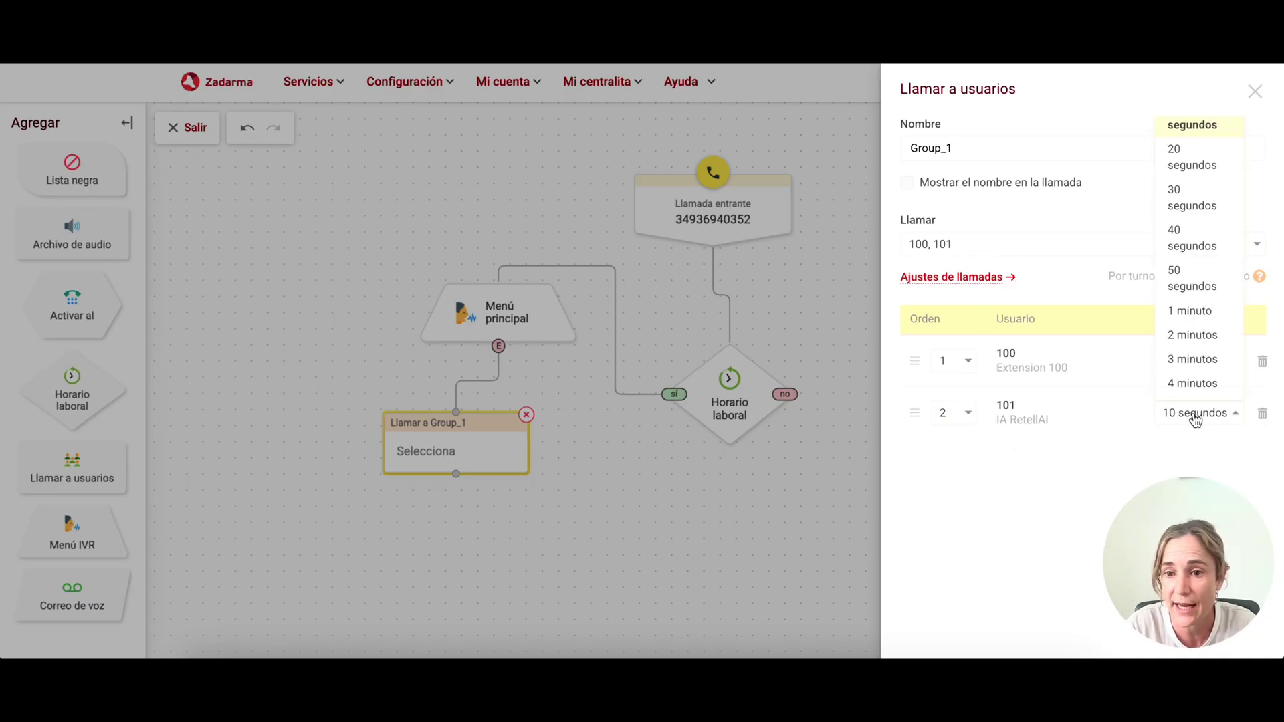
click(1191, 196)
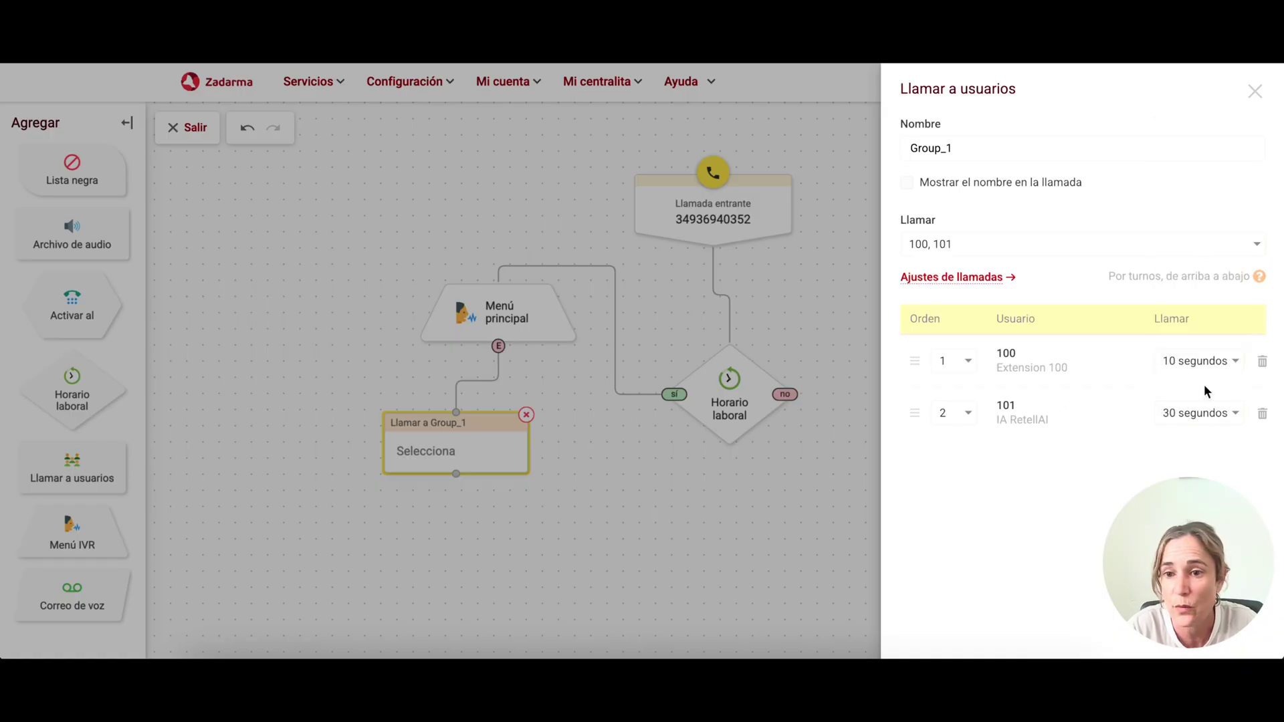
double_click(983, 148)
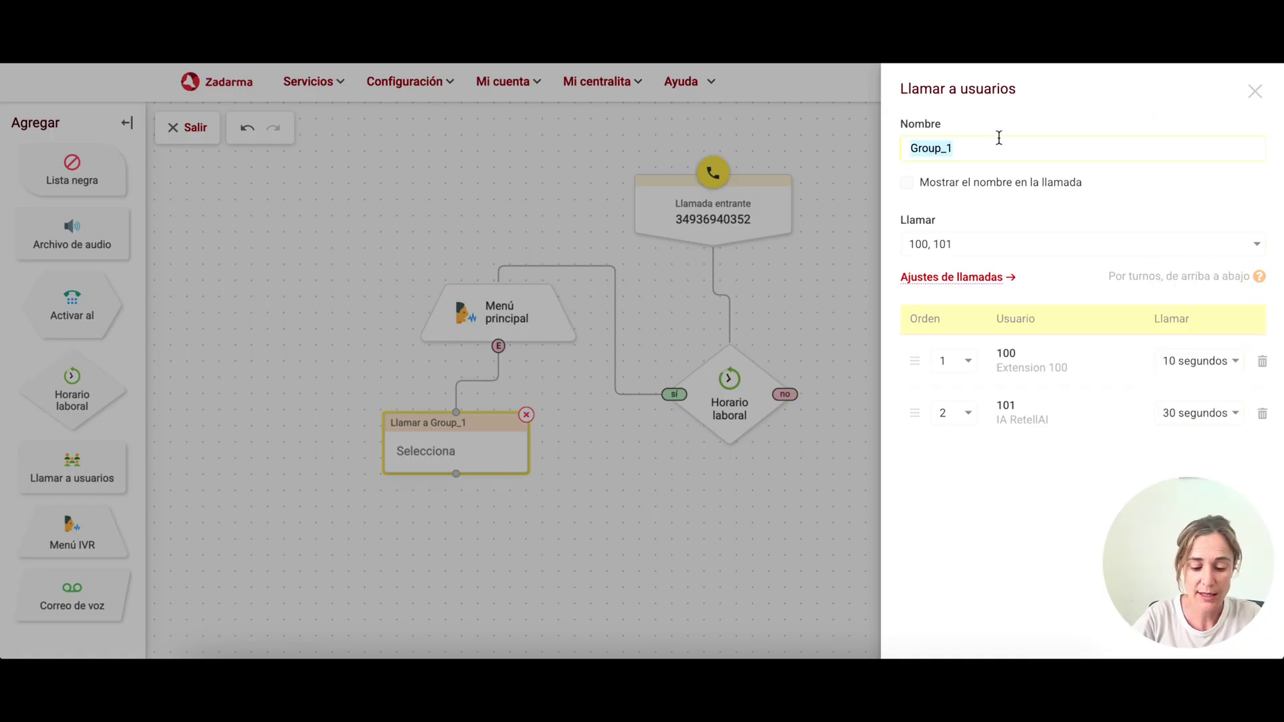
text(d)
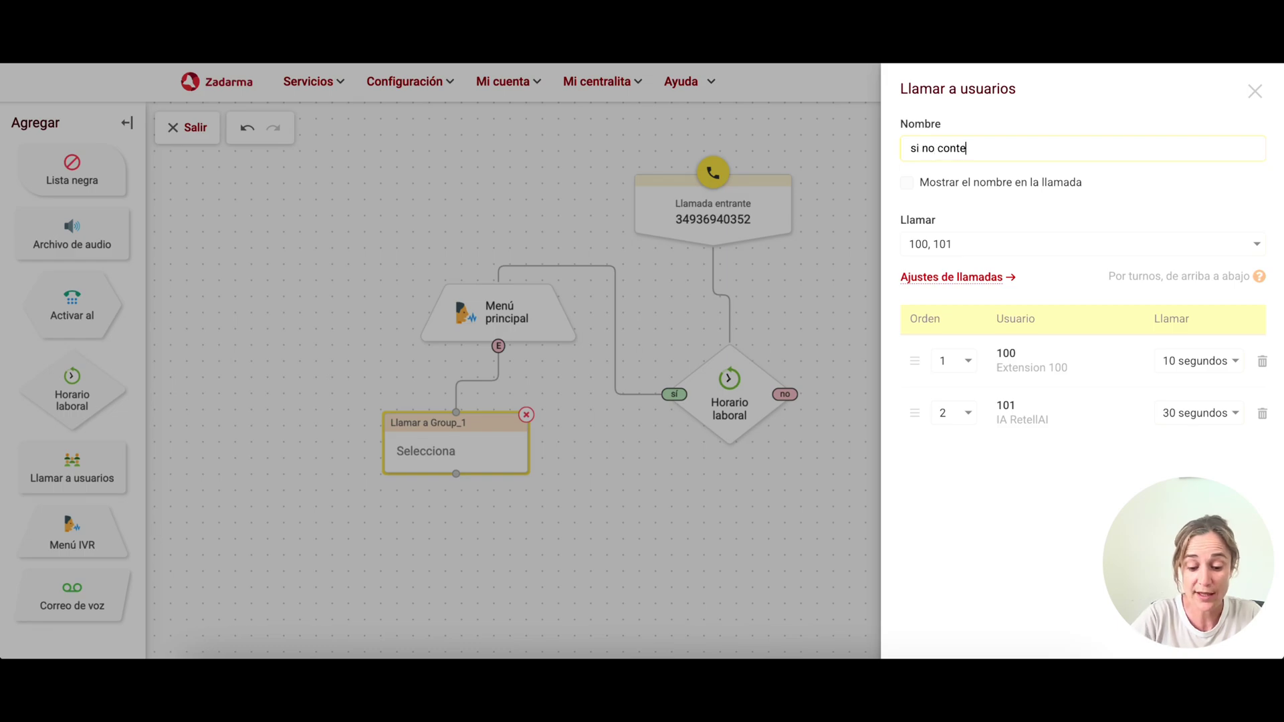
click(1256, 91)
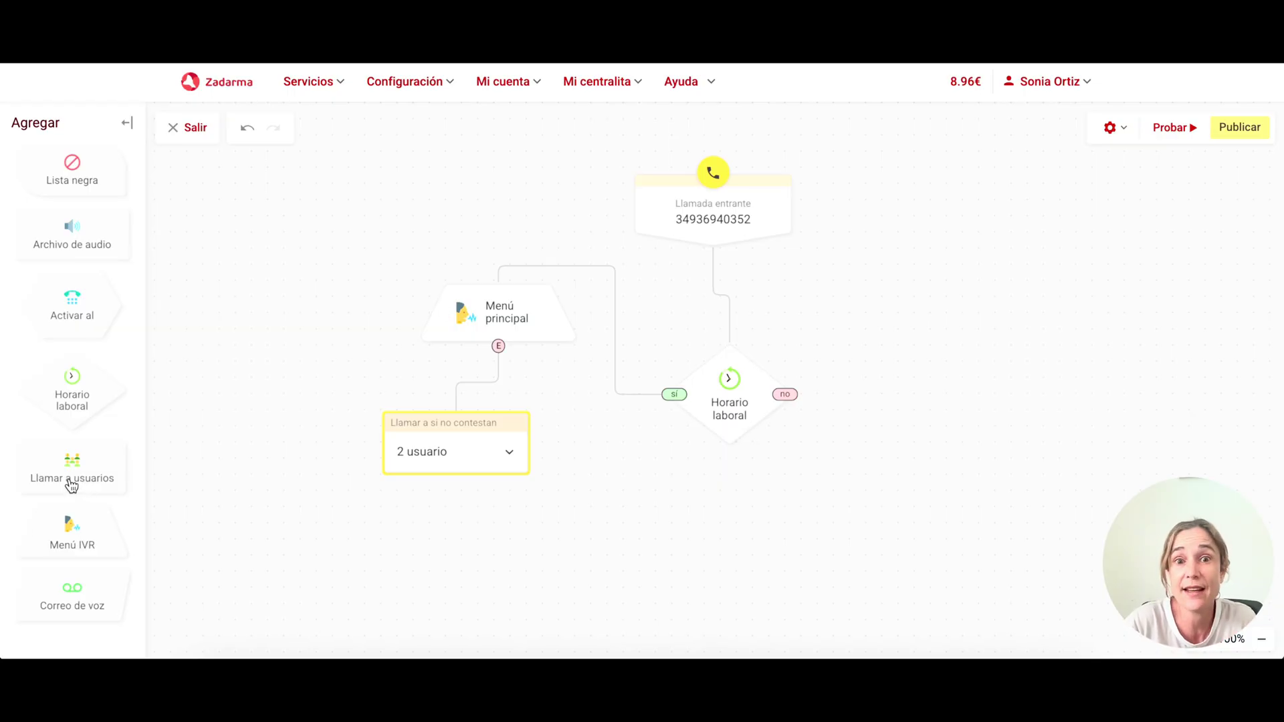
Step: Add a second Llamar a usuarios block, connect it to Horario laboral's no output, and assign IA RetellAI (101) to it
drag(68, 484, 933, 421)
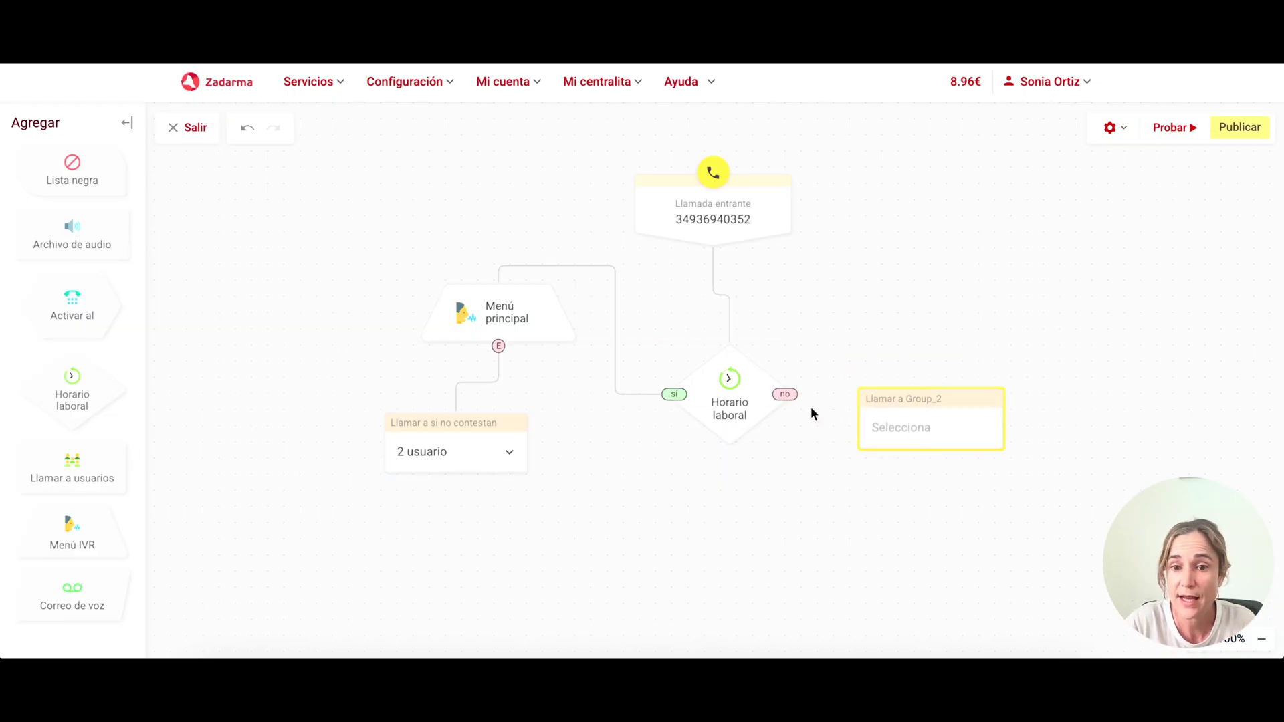
drag(785, 395, 932, 395)
click(937, 434)
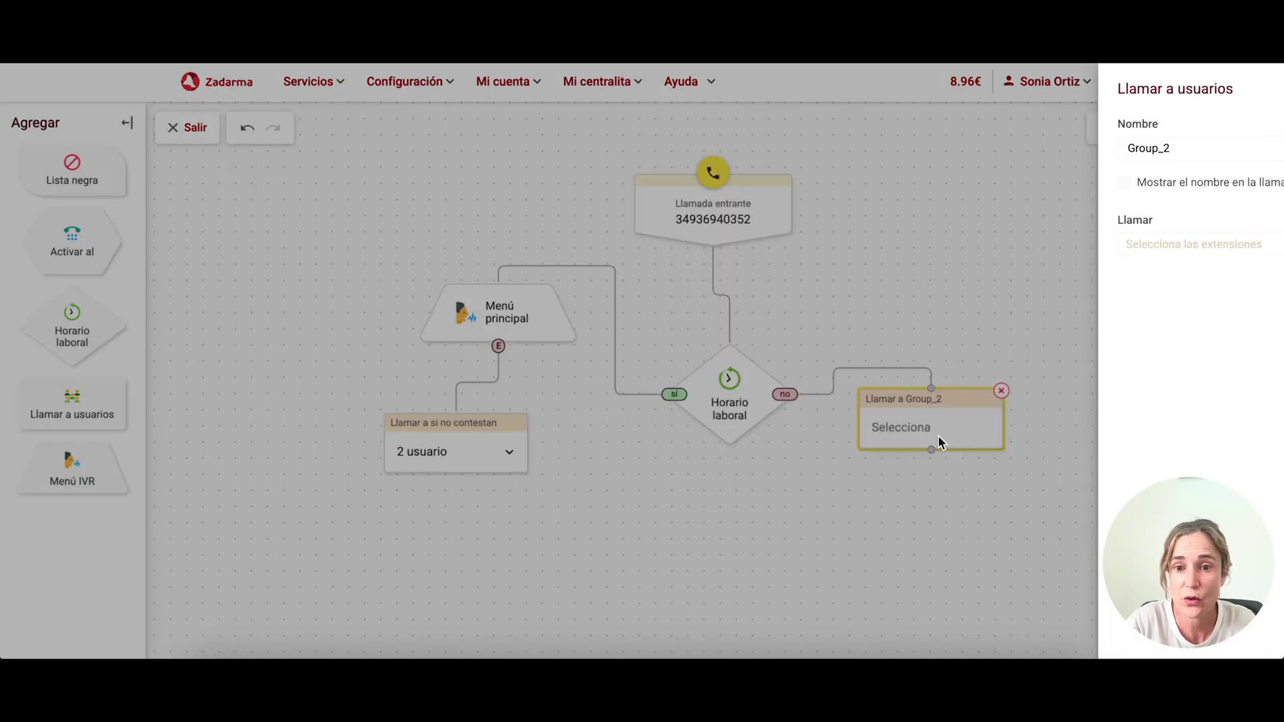
click(927, 246)
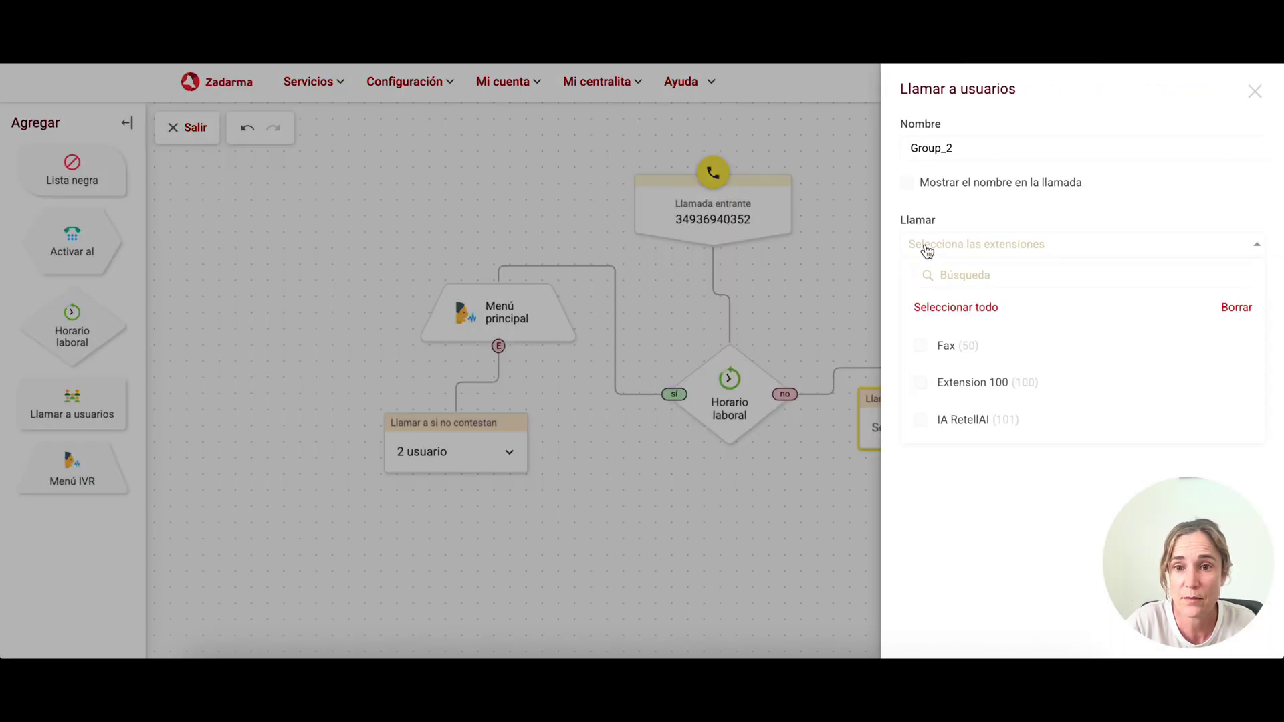
click(974, 420)
click(954, 509)
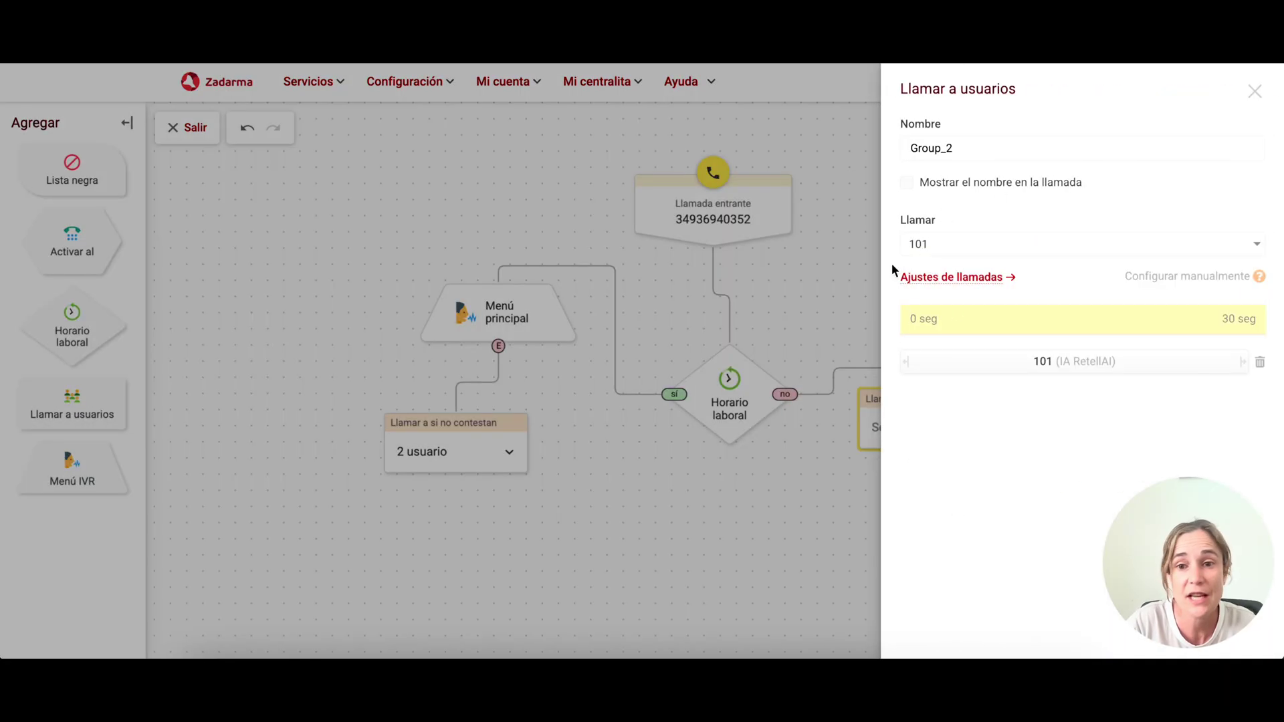
click(923, 276)
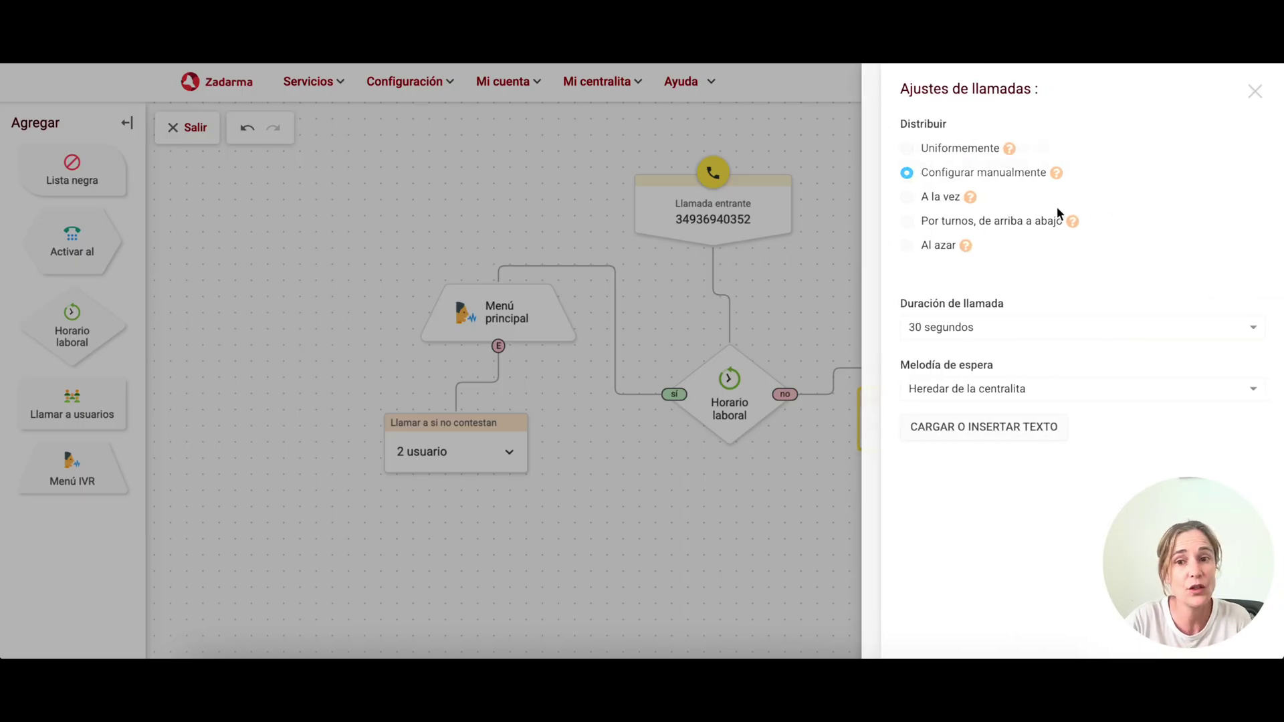
click(1255, 91)
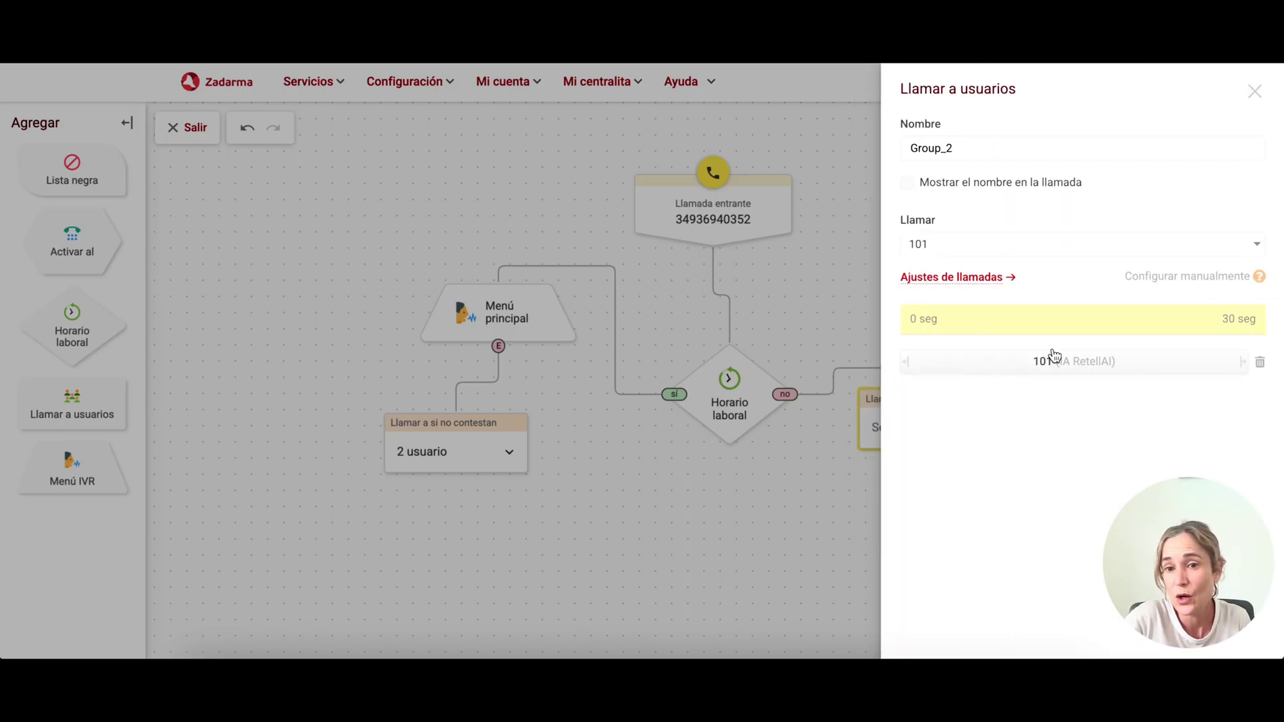
click(1255, 91)
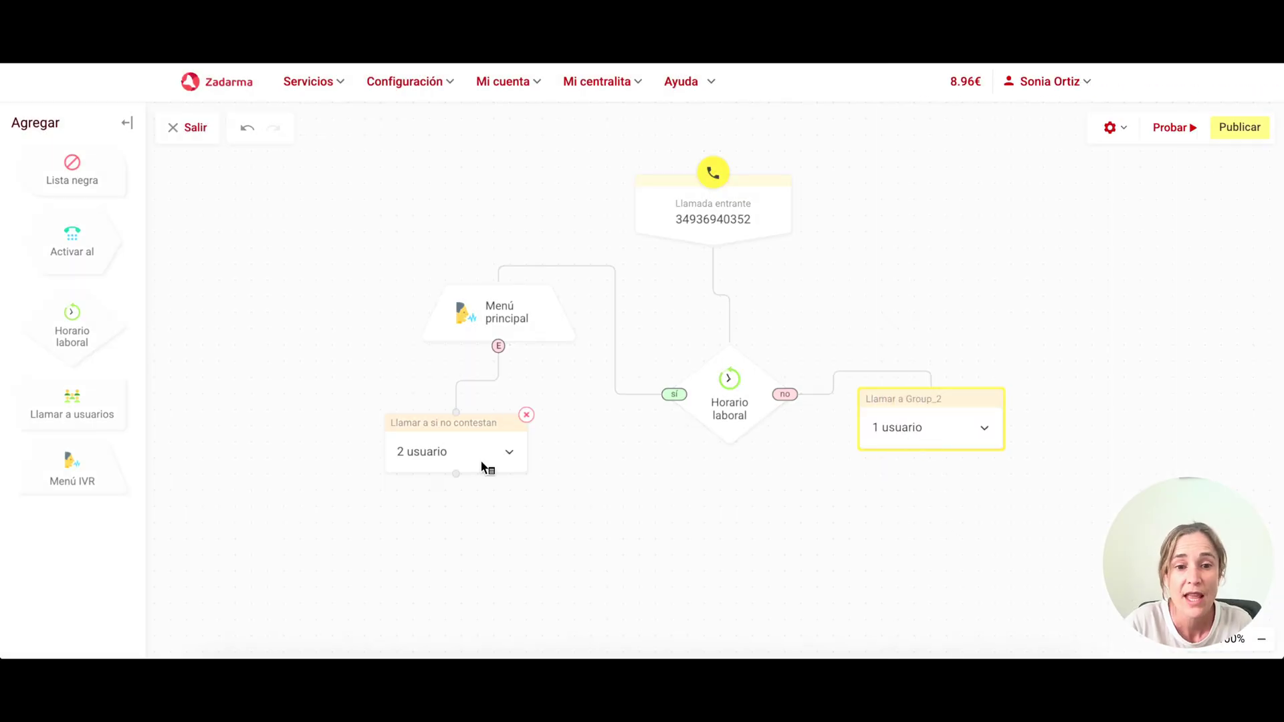
Step: Move the si no contestan block further down below Menú principal
drag(487, 464, 466, 510)
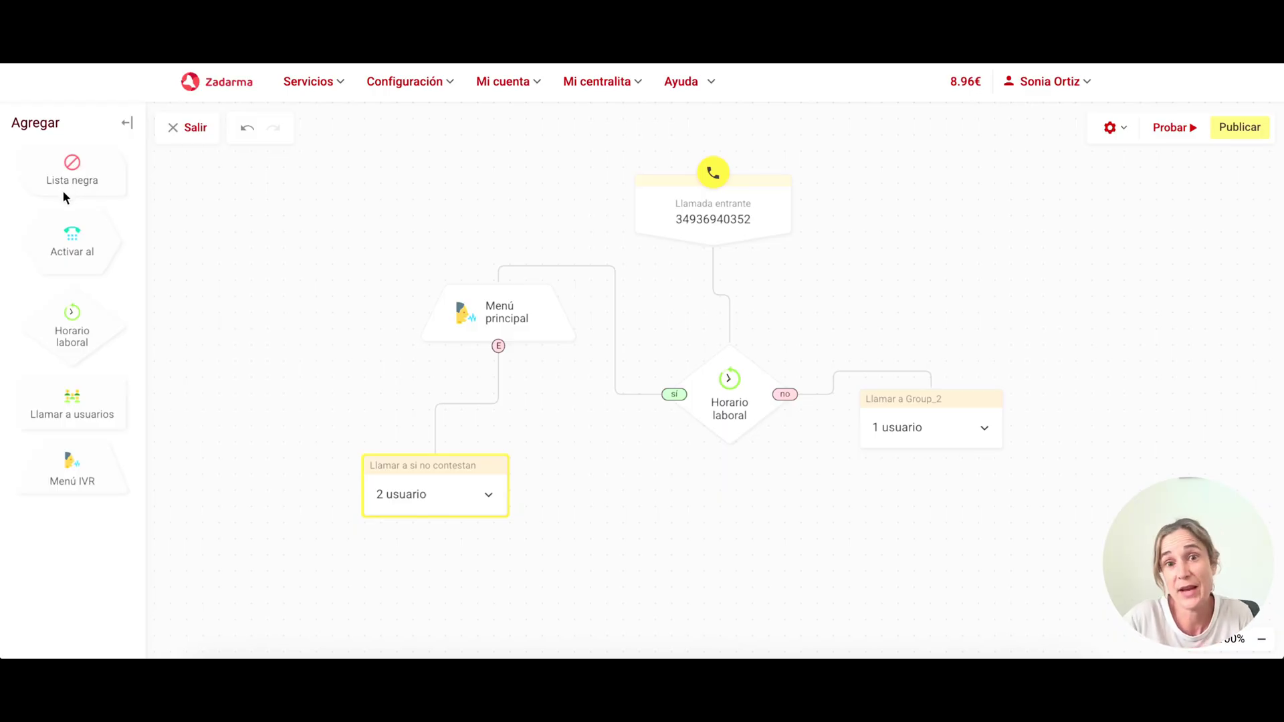
click(684, 220)
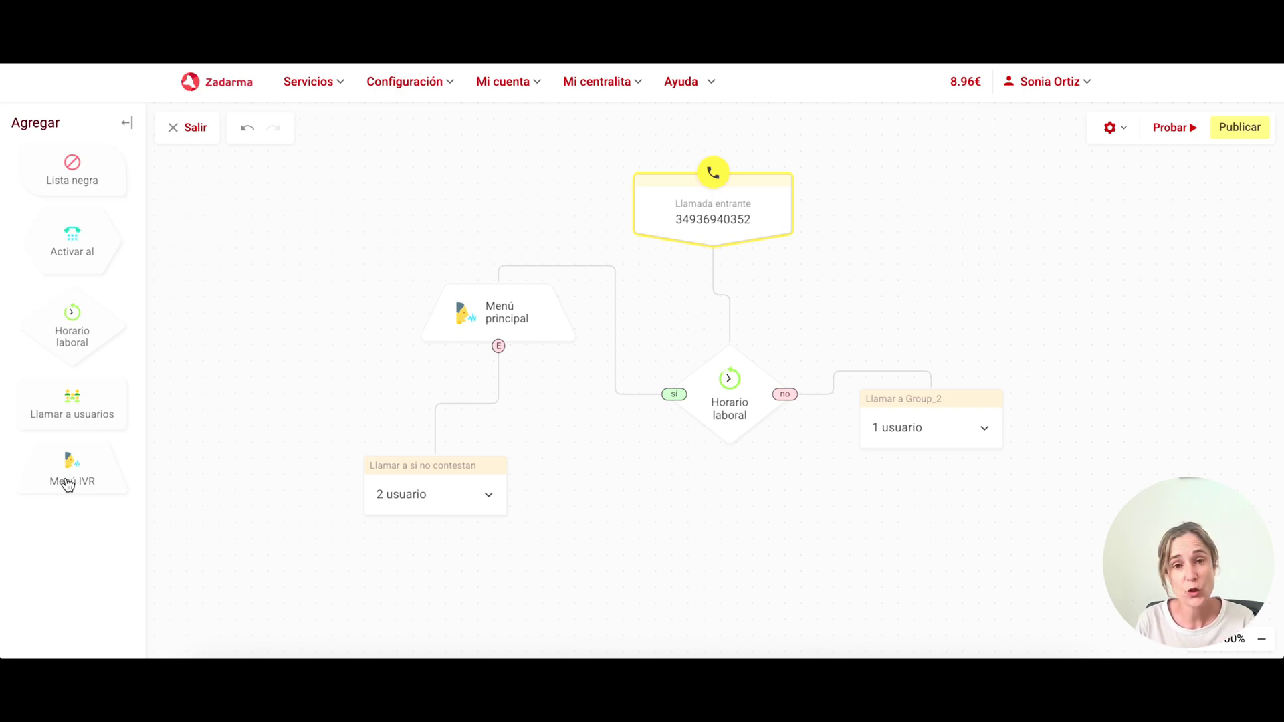
drag(226, 292, 424, 258)
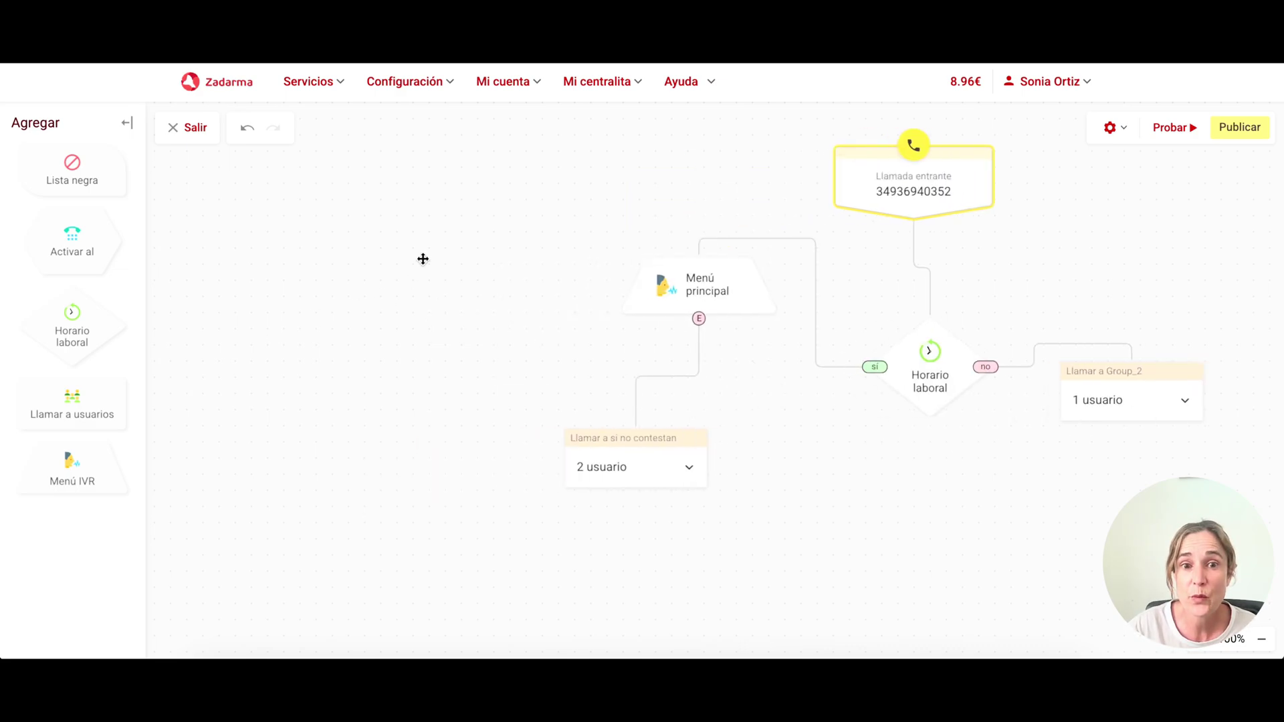
drag(77, 473, 381, 261)
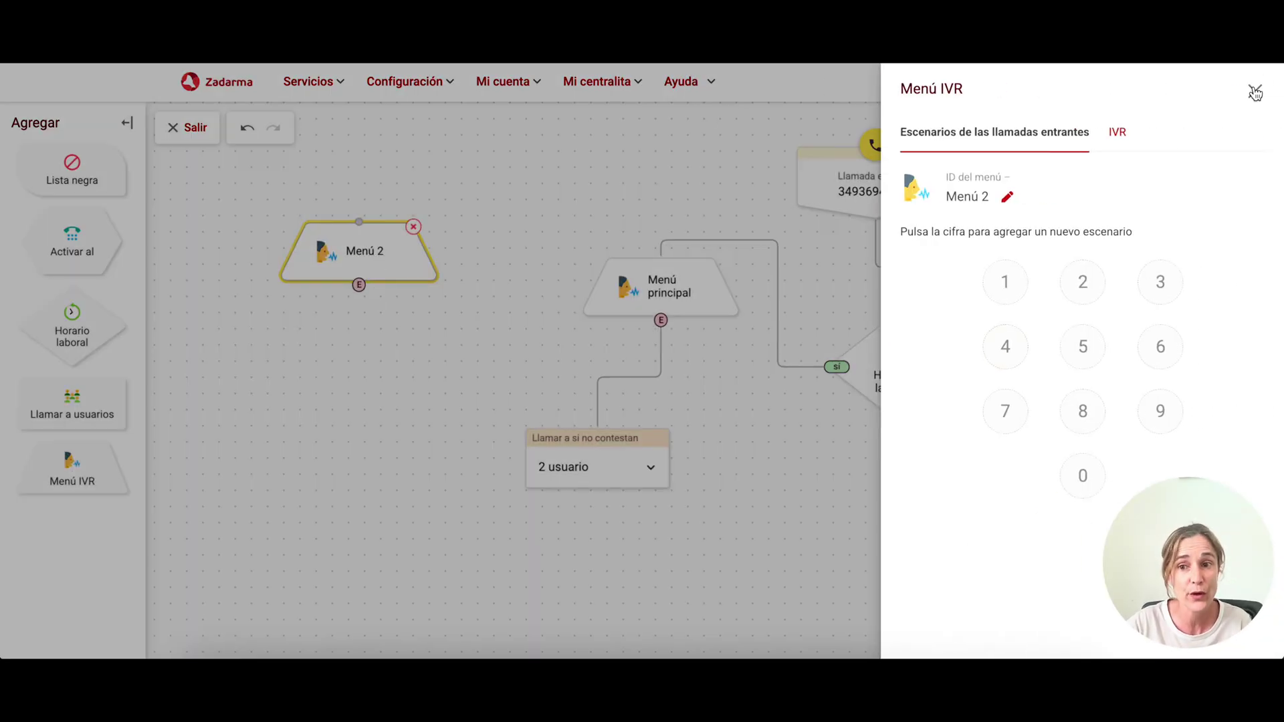
click(1255, 91)
click(413, 227)
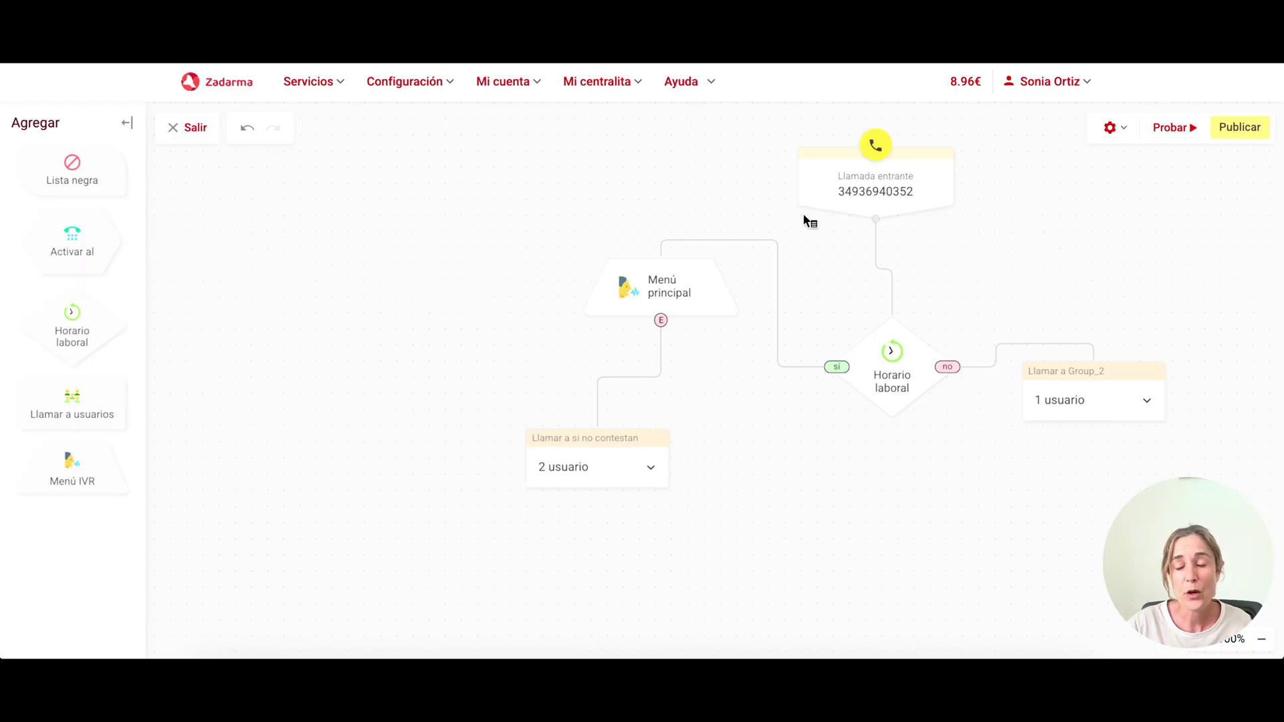
Step: Shift the Llamada entrante block slightly to the left, then publish the call flow and exit the visual editor
drag(873, 182, 824, 180)
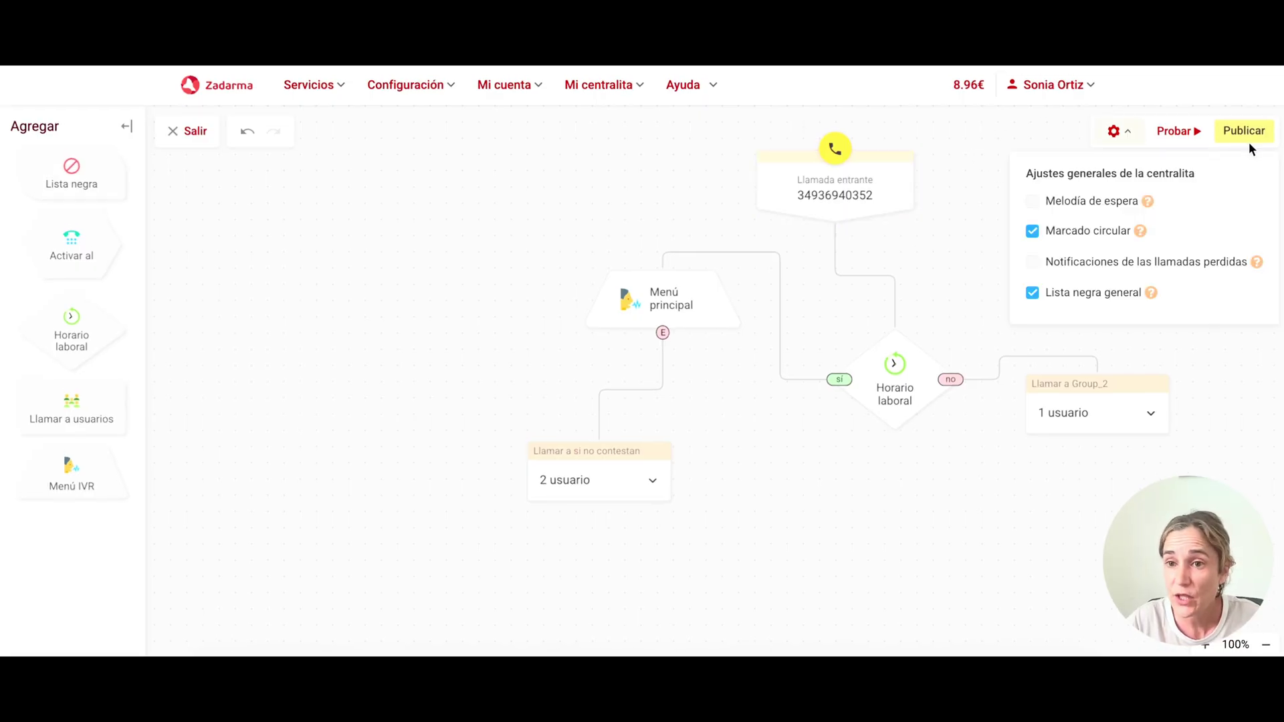
click(1246, 130)
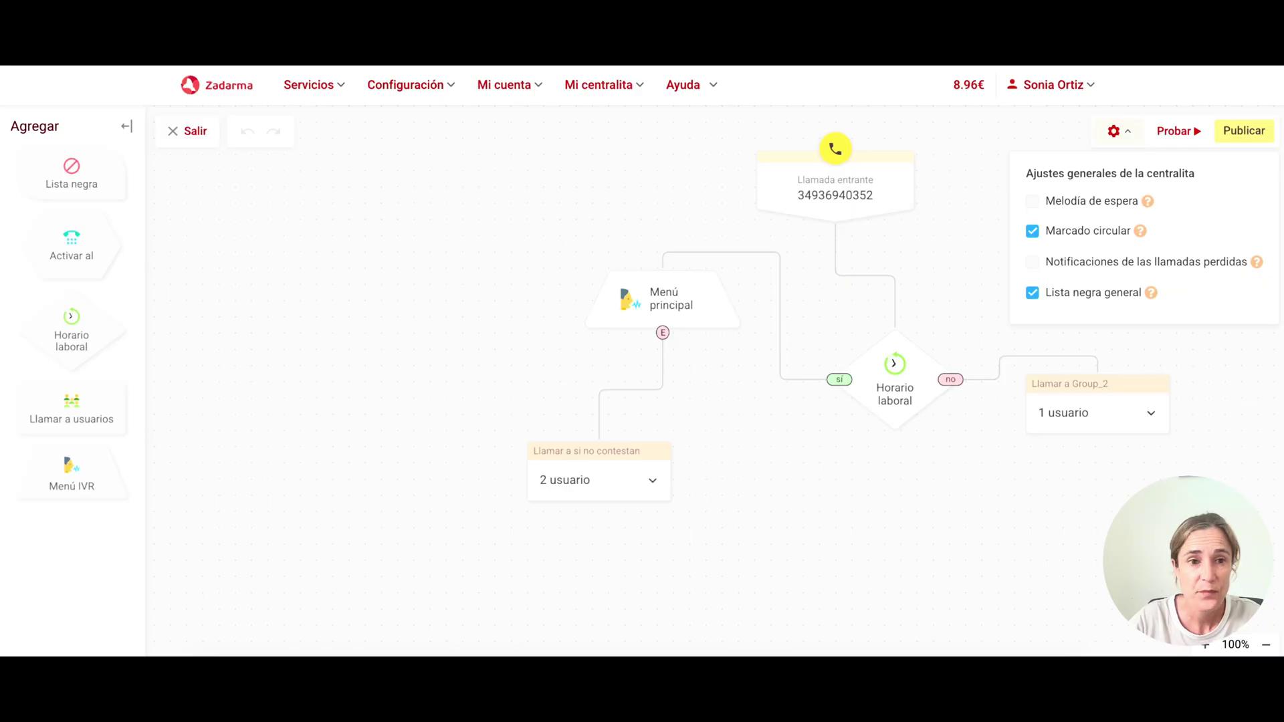
click(178, 129)
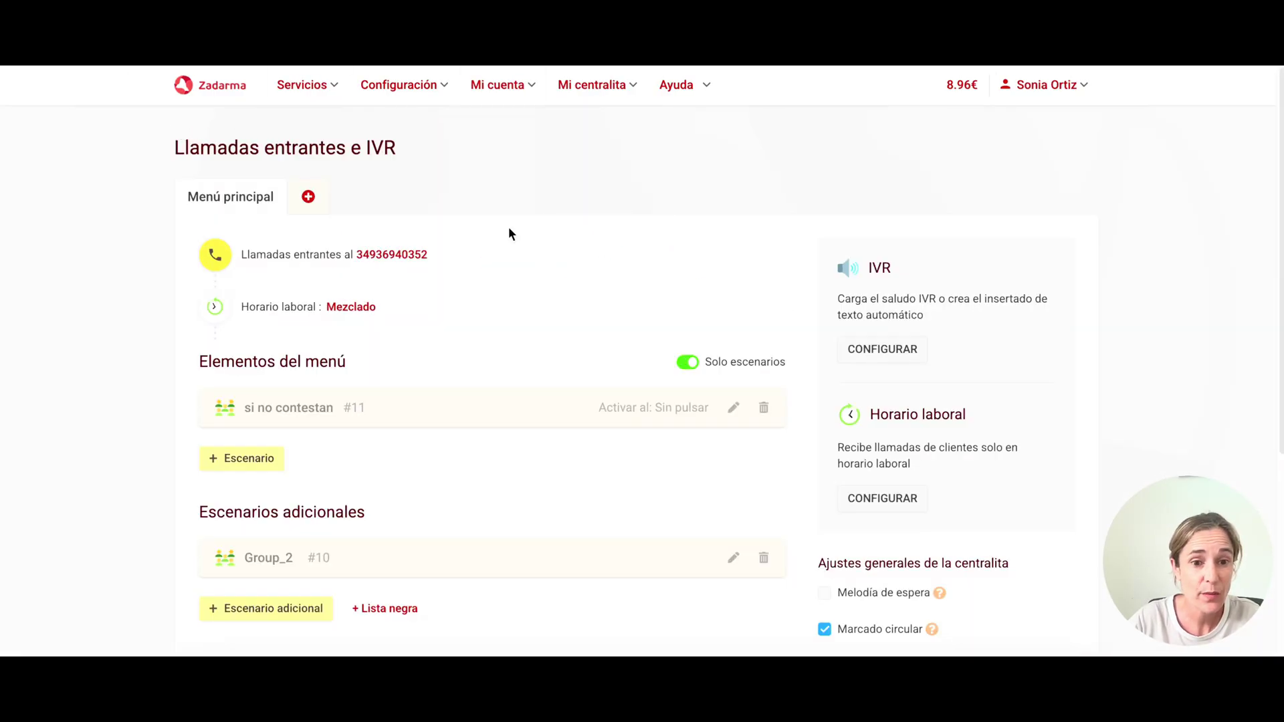
Step: Review the menu elements, additional scenarios and general PBX settings on the Llamadas entrantes e IVR page
scroll(377, 500, down, 2)
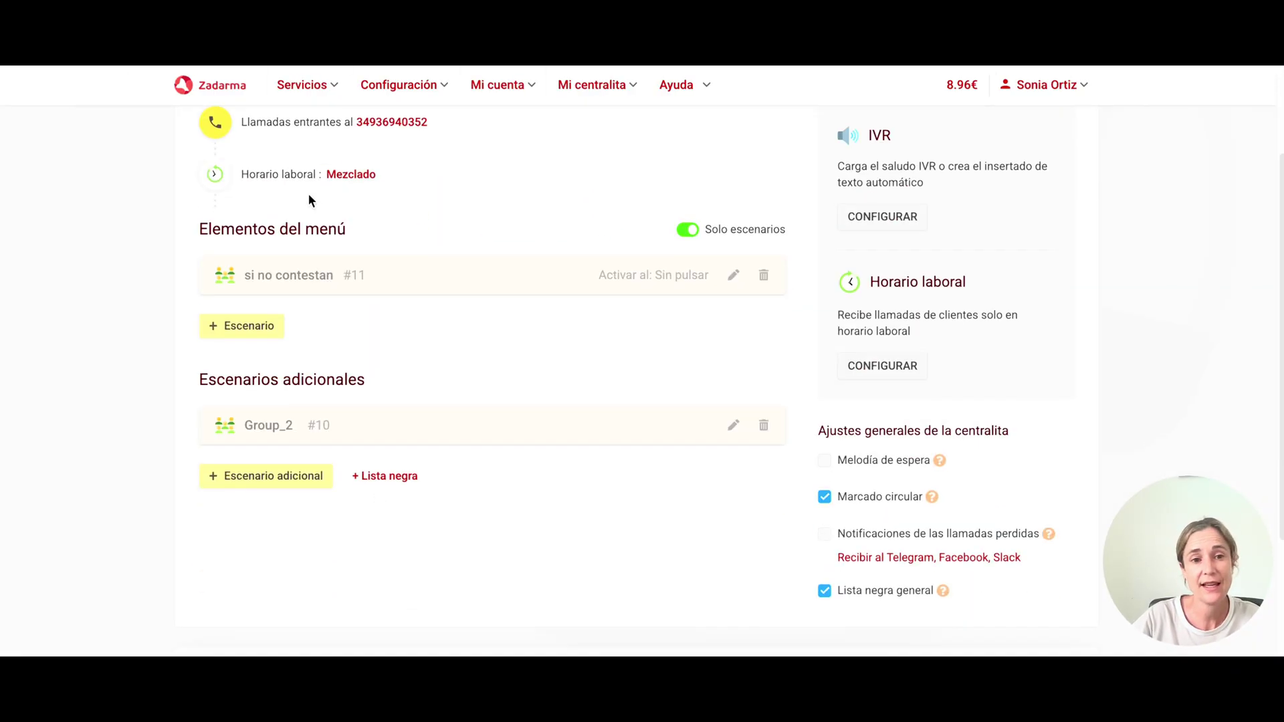
scroll(354, 383, down, 3)
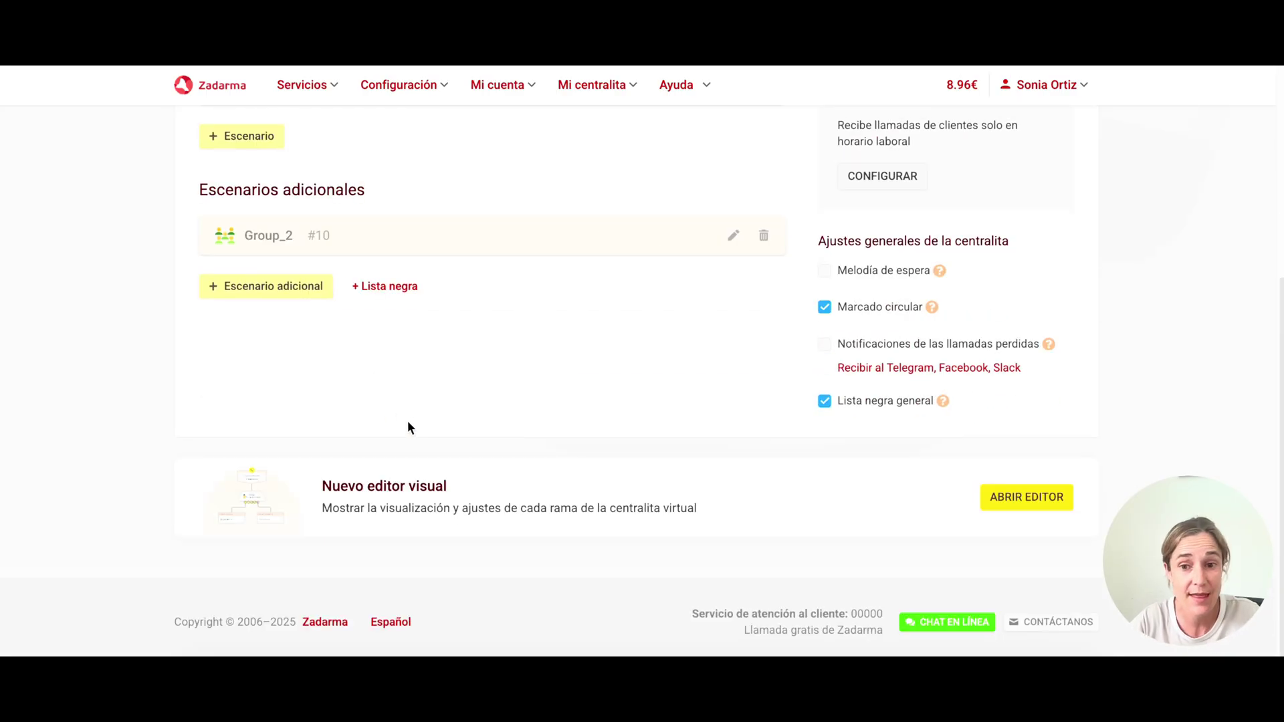
scroll(930, 366, up, 5)
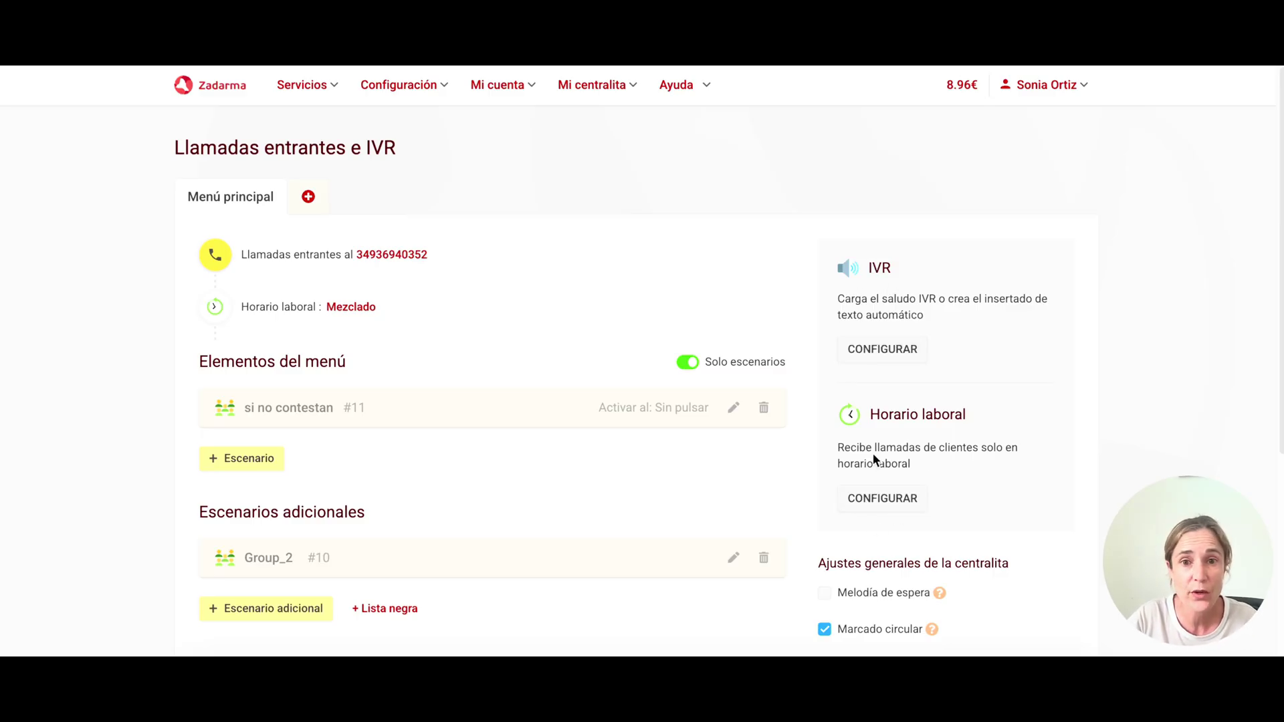
scroll(897, 482, down, 2)
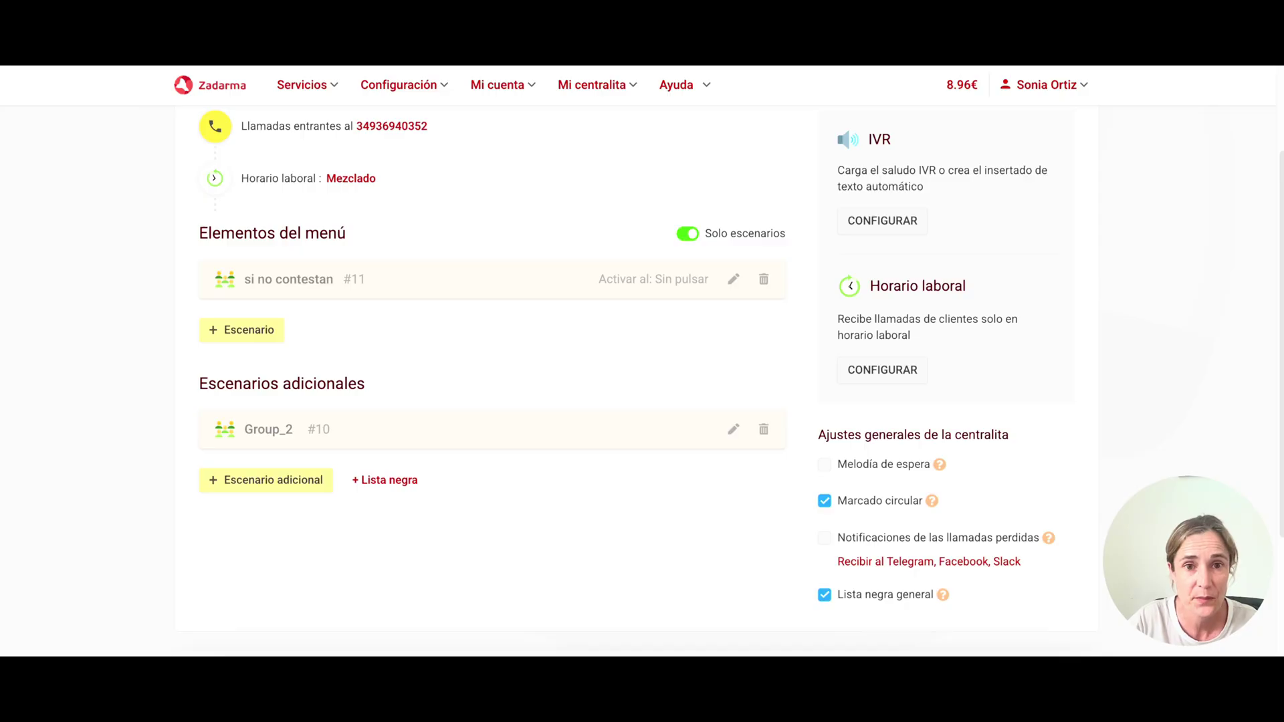